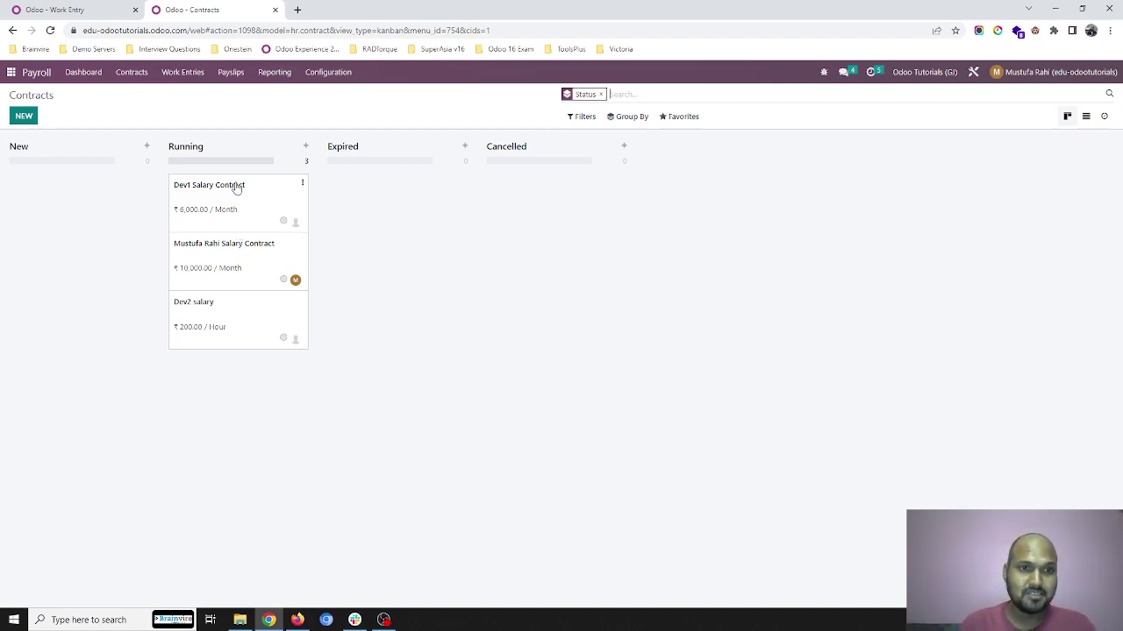
- Open the ₹10,000/month contract and review its wage on Salary Information, then return to Contract Details
{"action": "left_click", "coordinate": [229, 261]}
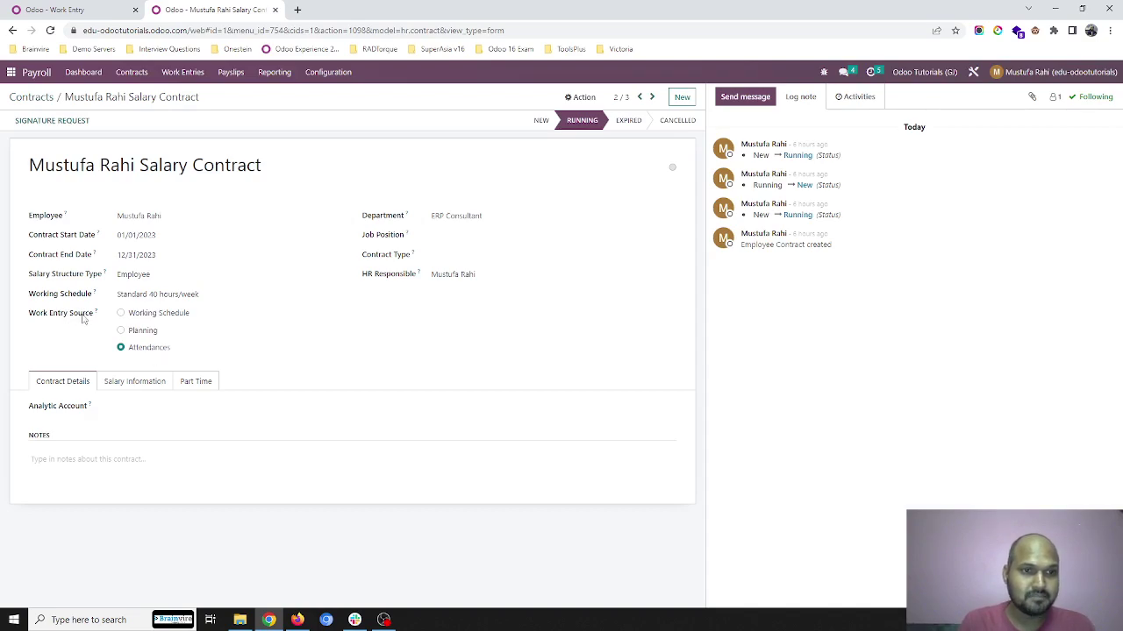
{"action": "mouse_move", "coordinate": [97, 316]}
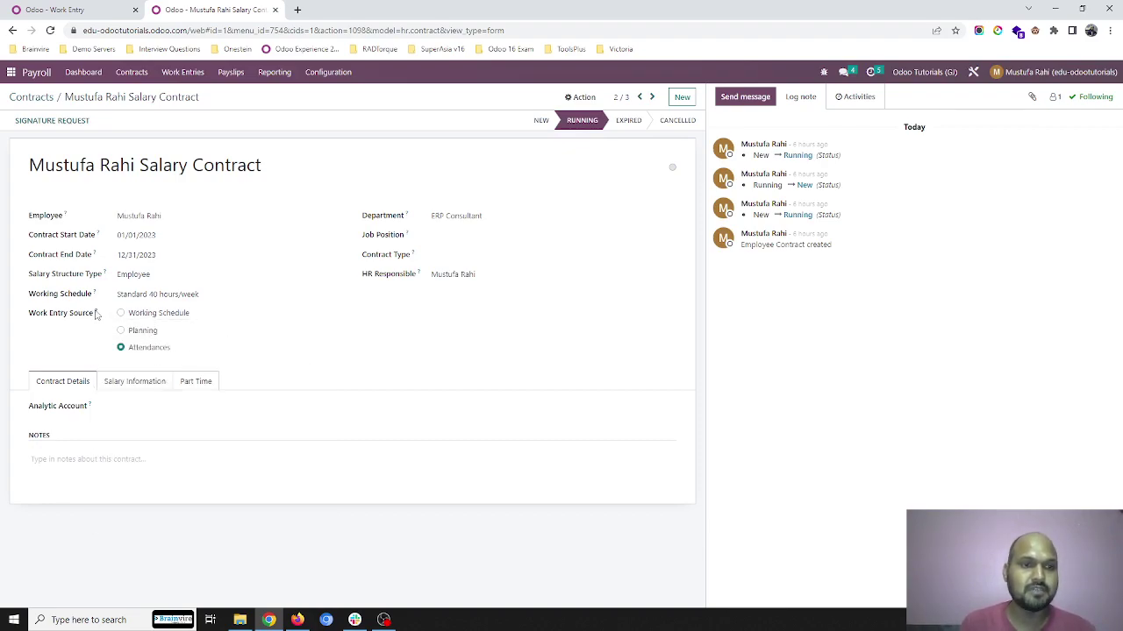
{"action": "left_click", "coordinate": [154, 382]}
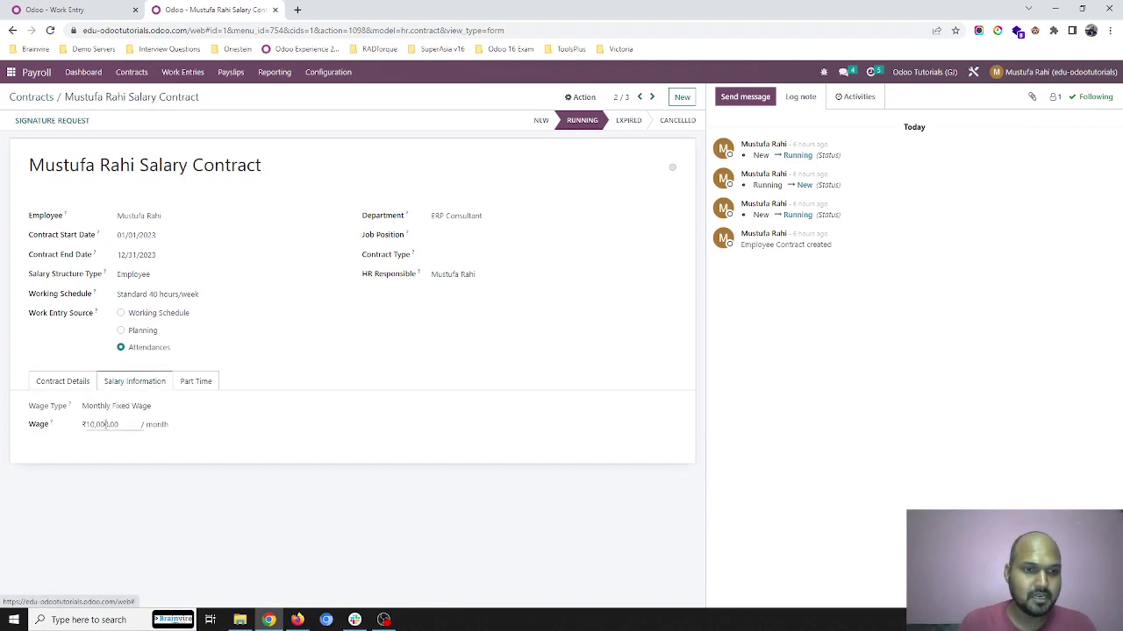
{"action": "left_click", "coordinate": [85, 383]}
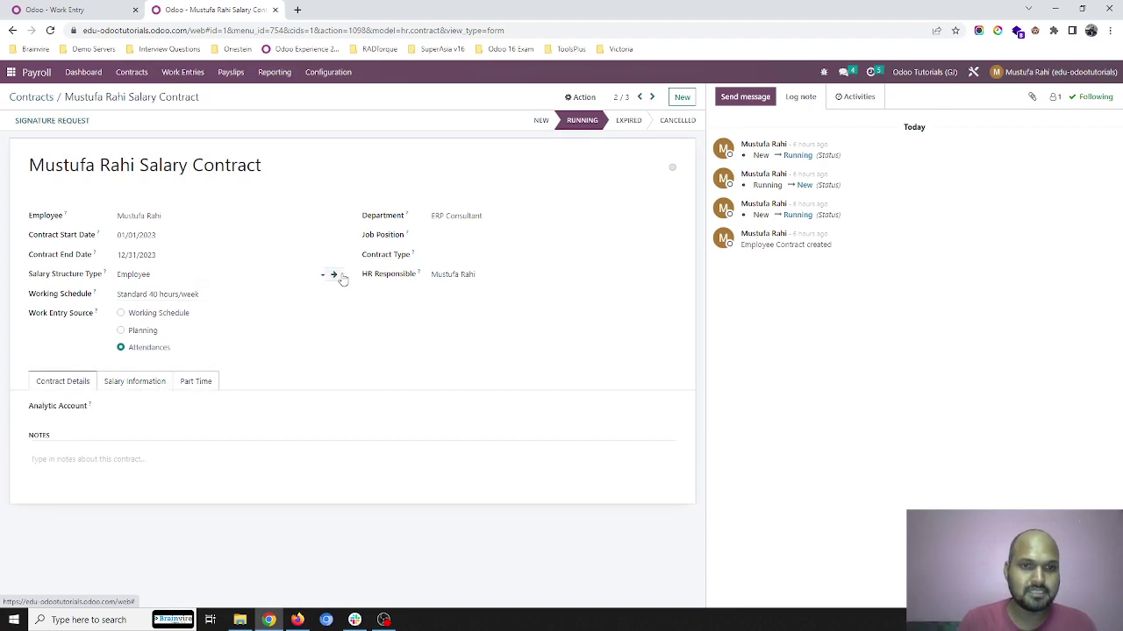
- Open the Employee structure type's Regular Pay structure and review its salary rules and unpaid work entry types
{"action": "left_click", "coordinate": [333, 278]}
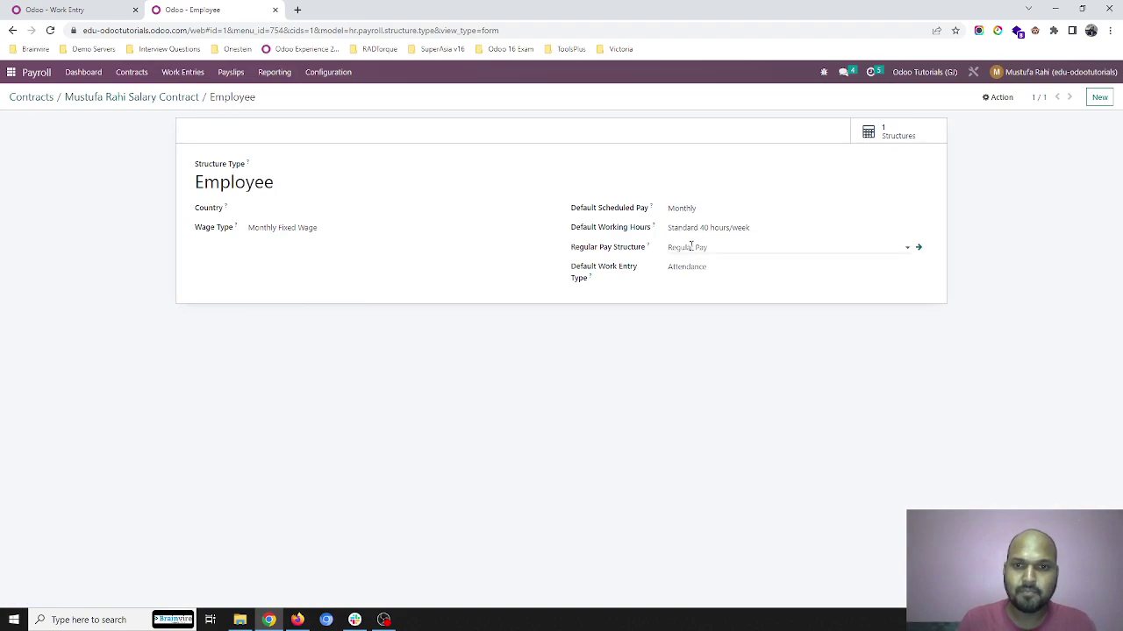
{"action": "left_click", "coordinate": [914, 249]}
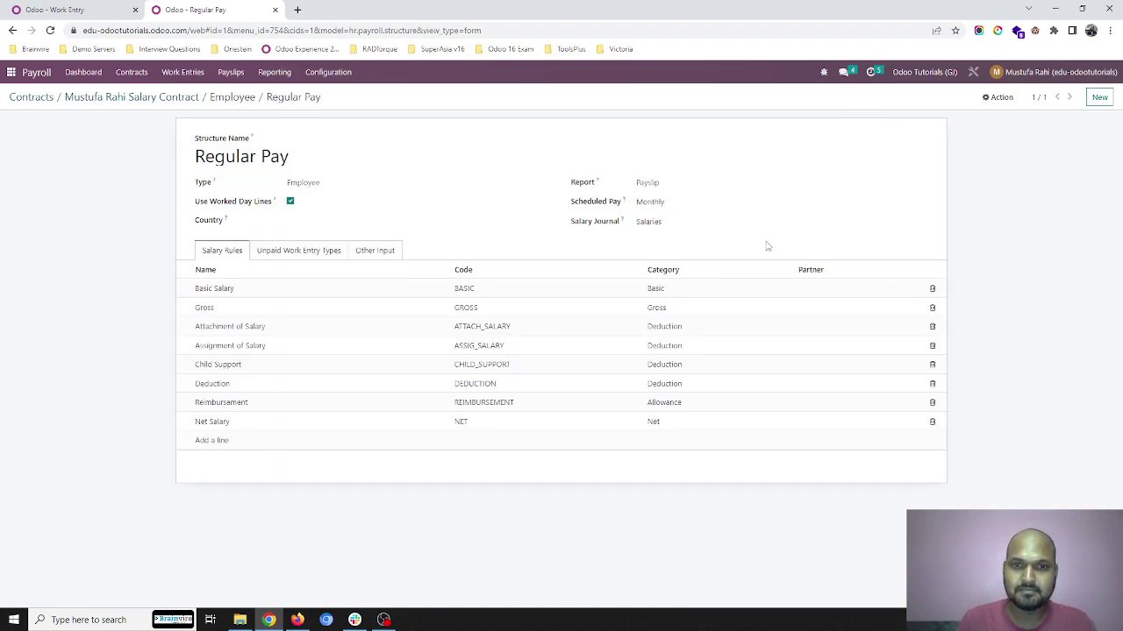
{"action": "left_click", "coordinate": [300, 251]}
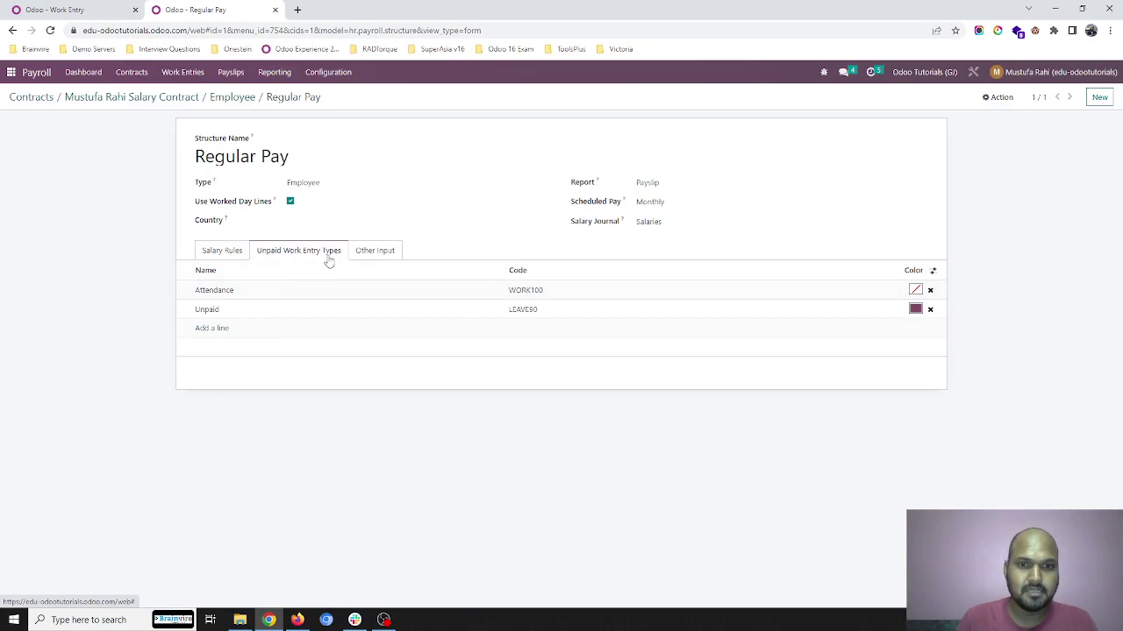
{"action": "left_click", "coordinate": [210, 252]}
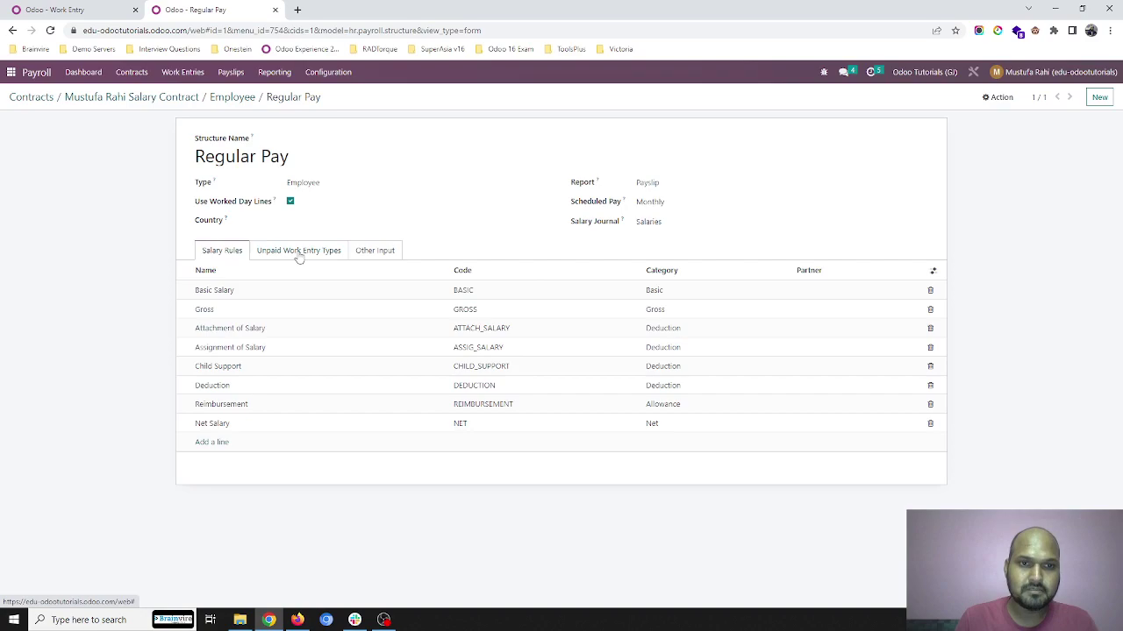
{"action": "left_click", "coordinate": [299, 253]}
{"action": "left_click", "coordinate": [225, 251]}
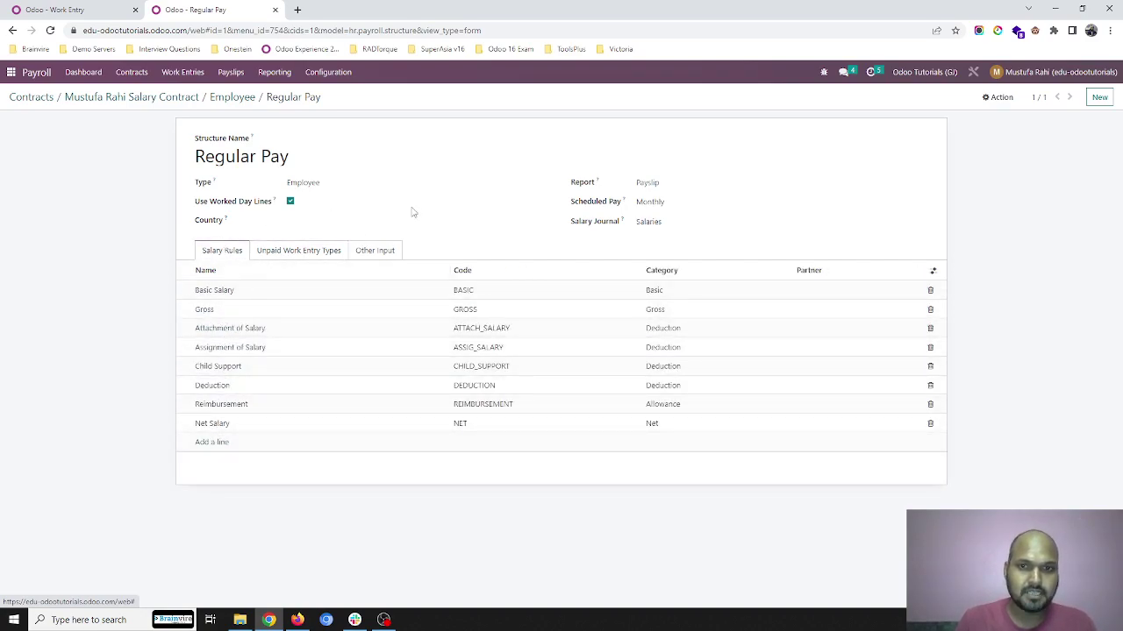
- Back on the Employee structure type, confirm Attendance stays the default work entry type
{"action": "left_click", "coordinate": [232, 97]}
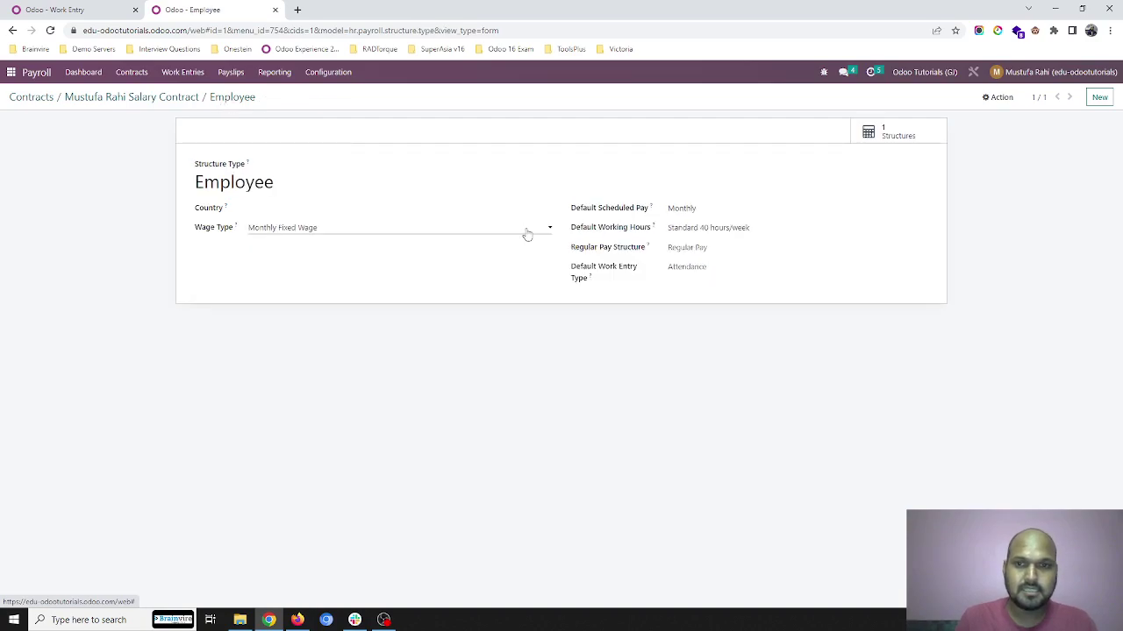
{"action": "left_click", "coordinate": [709, 269]}
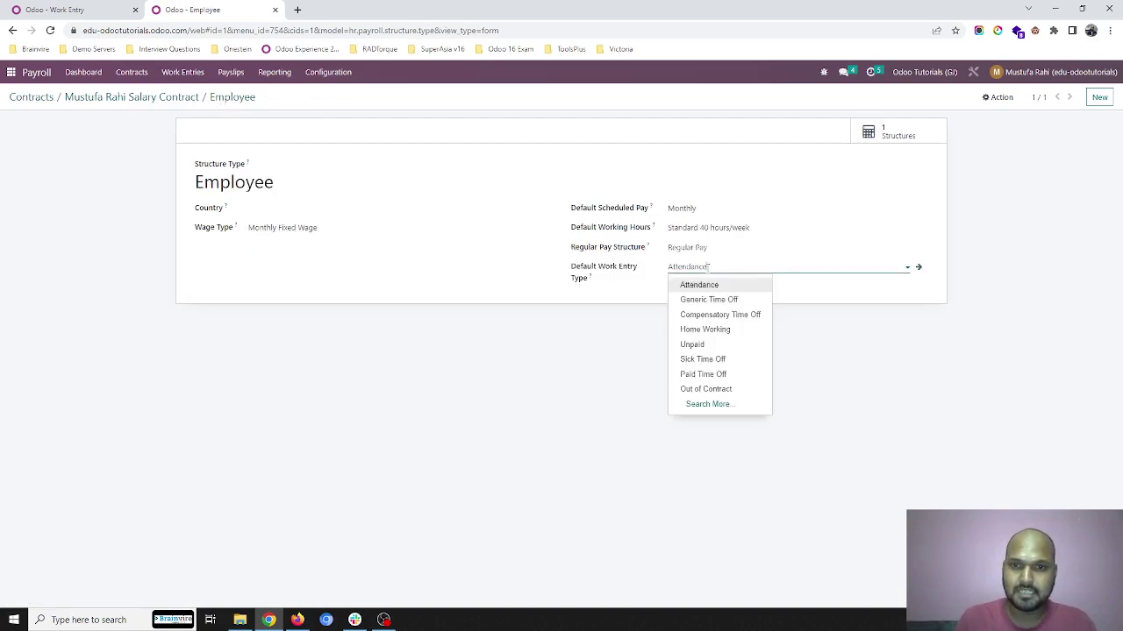
{"action": "left_click", "coordinate": [625, 280]}
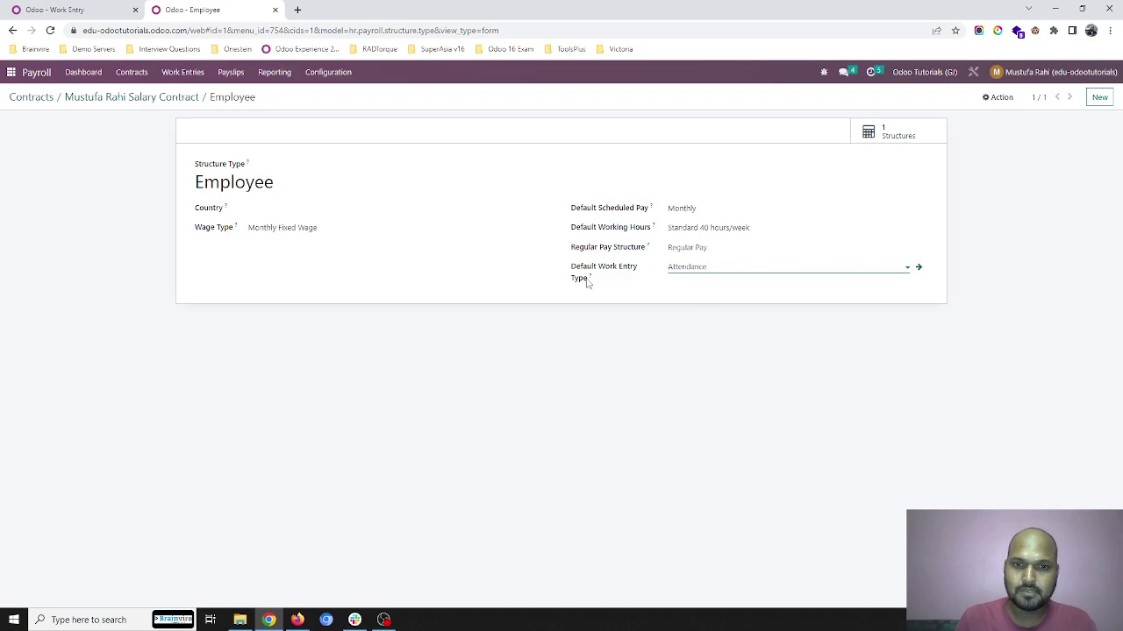
{"action": "mouse_move", "coordinate": [592, 280]}
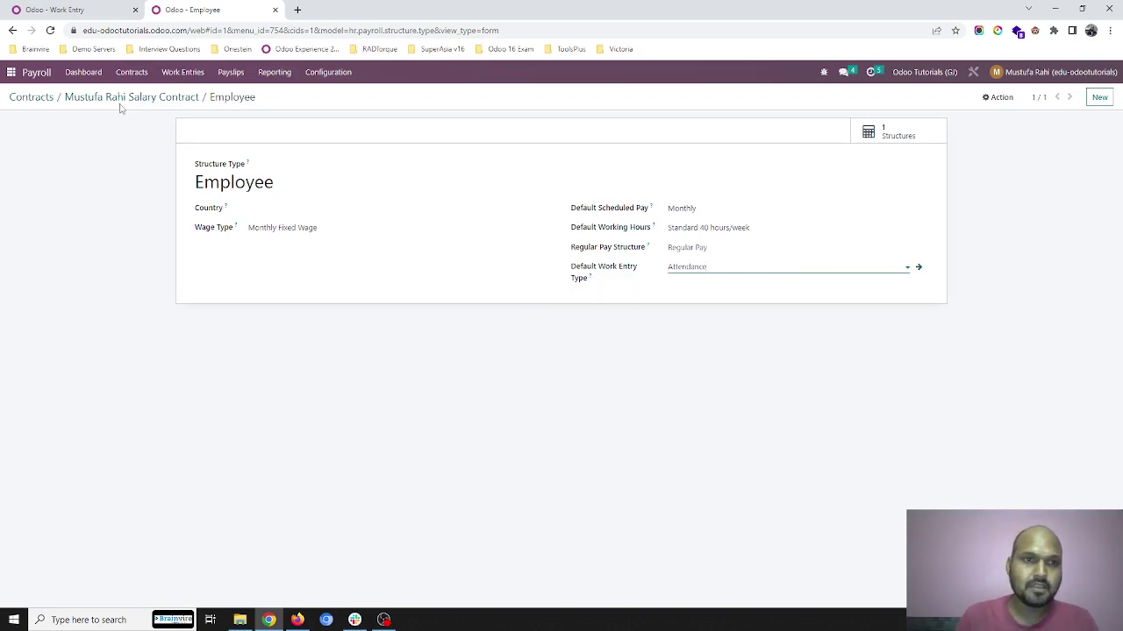
- Go to the apps home menu and open the Attendances list via the 'att' search
{"action": "left_click", "coordinate": [40, 97]}
{"action": "left_click", "coordinate": [8, 73]}
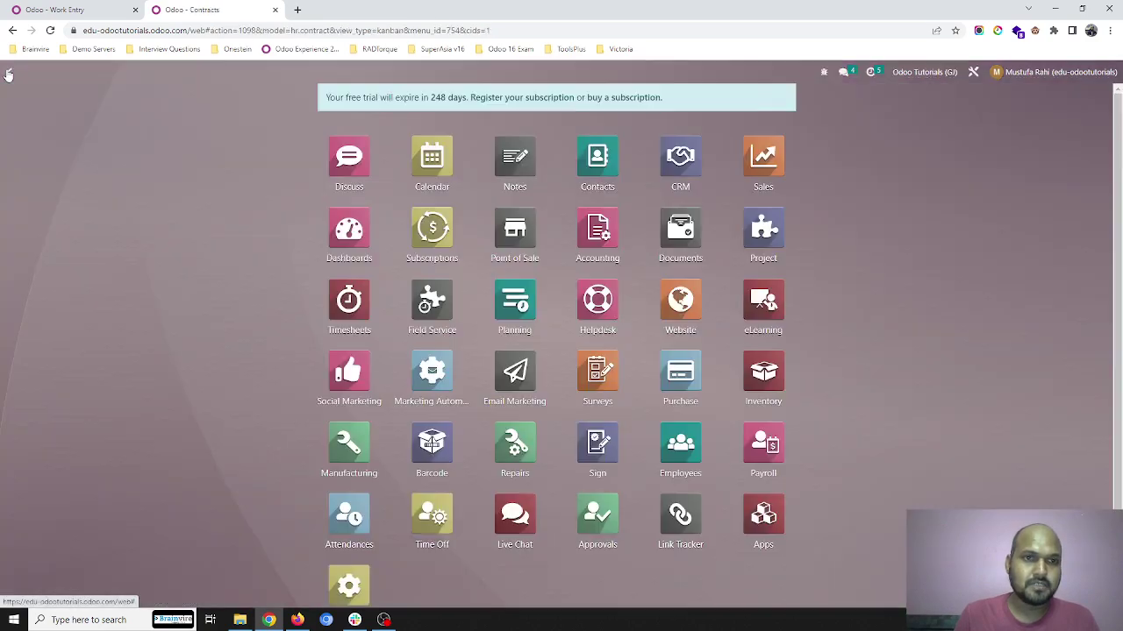
{"action": "type", "text": "att"}
{"action": "key", "text": "Return"}
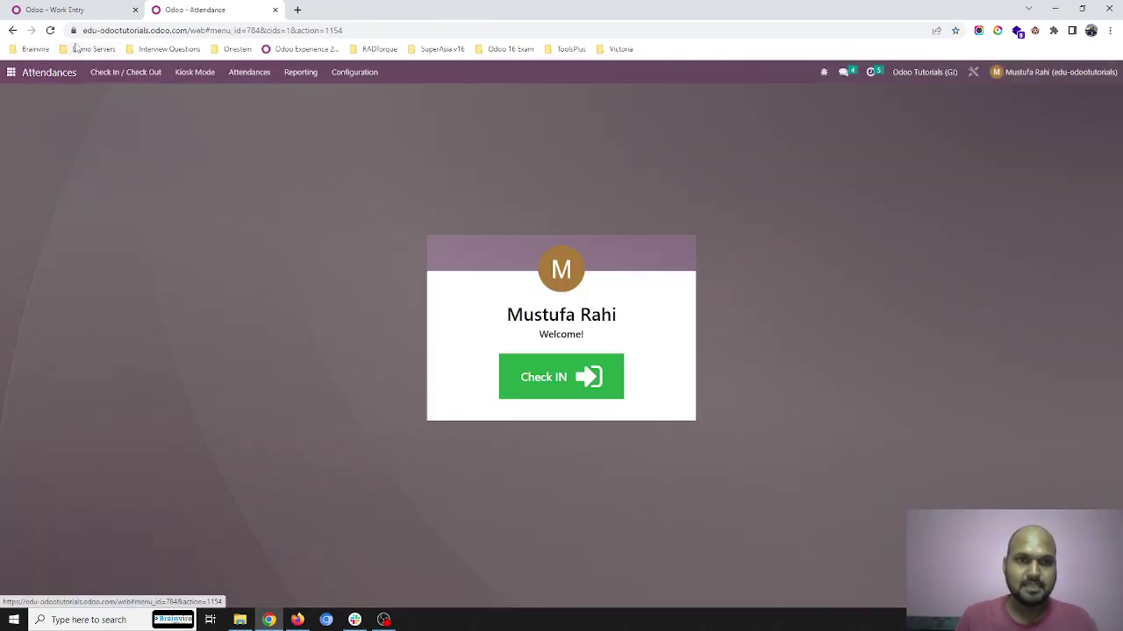
{"action": "left_click", "coordinate": [249, 73]}
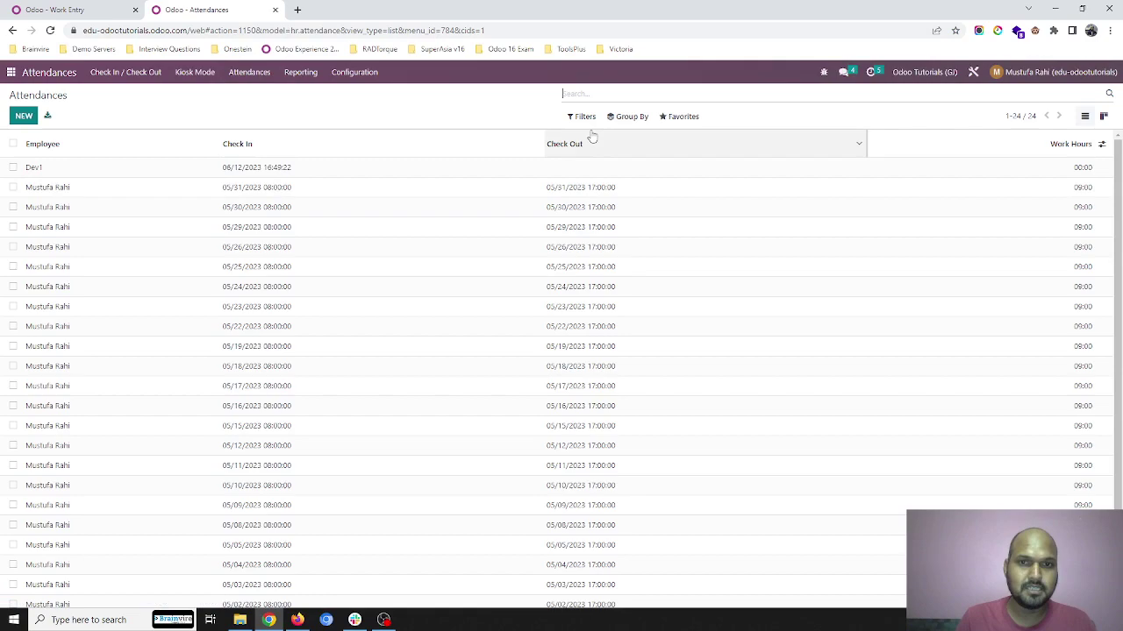
- Group attendances by Employee, sort by Check Out, then reload the ungrouped list of 24 records
{"action": "left_click", "coordinate": [627, 116]}
{"action": "left_click", "coordinate": [628, 136]}
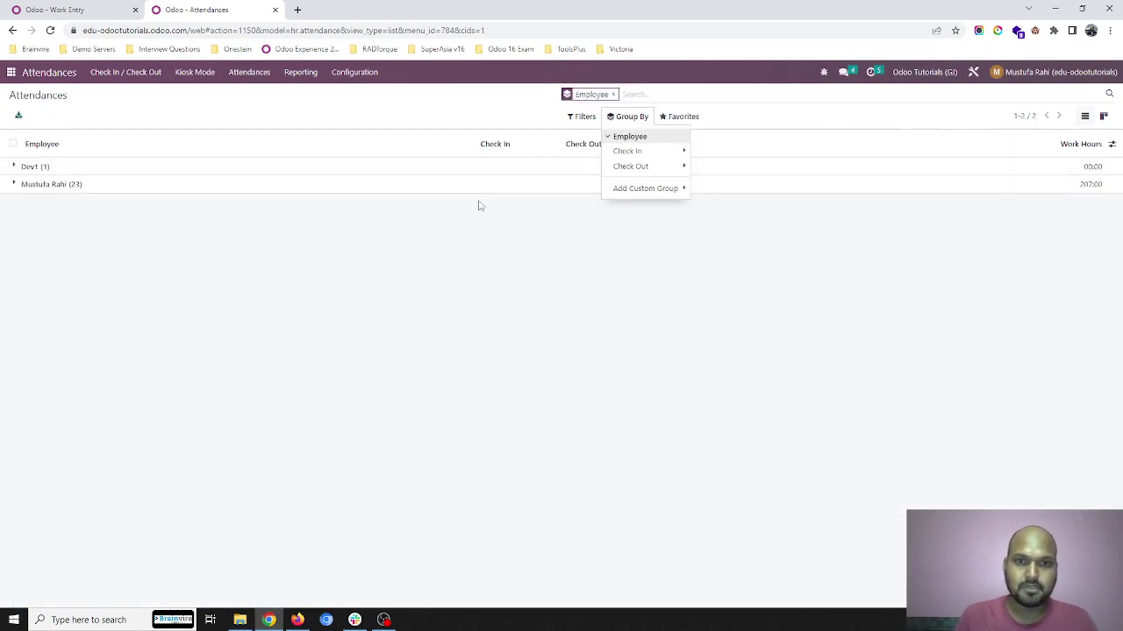
{"action": "left_click", "coordinate": [331, 189]}
{"action": "scroll", "coordinate": [676, 486], "scroll_direction": "down", "scroll_amount": 1}
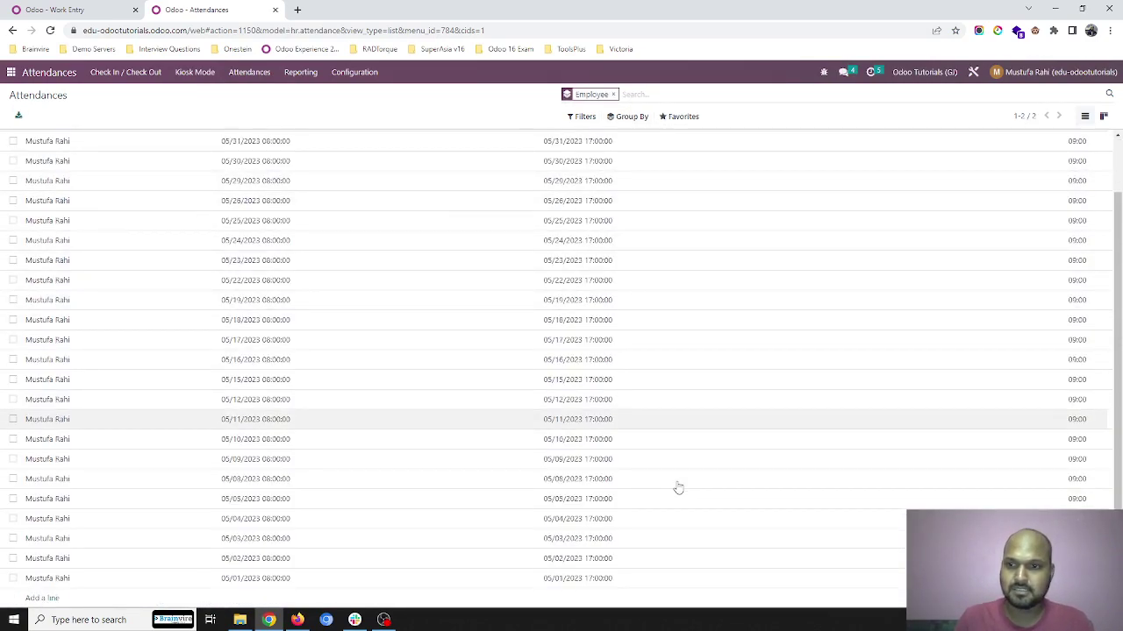
{"action": "scroll", "coordinate": [677, 486], "scroll_direction": "up", "scroll_amount": 1}
{"action": "scroll", "coordinate": [622, 520], "scroll_direction": "down", "scroll_amount": 1}
{"action": "scroll", "coordinate": [609, 429], "scroll_direction": "up", "scroll_amount": 1}
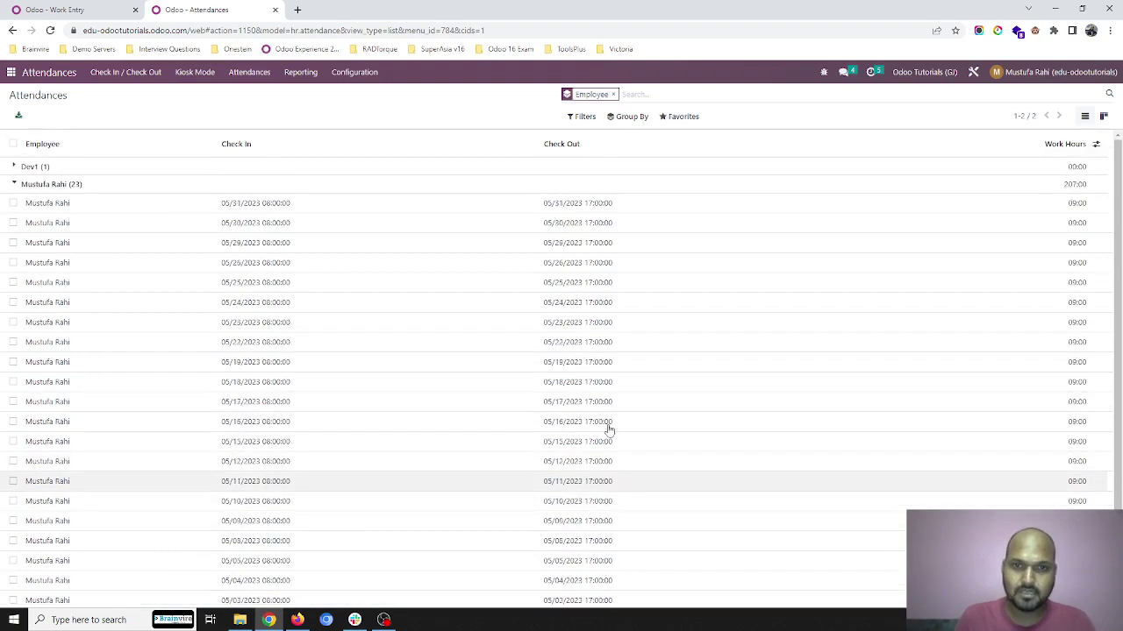
{"action": "left_click", "coordinate": [559, 144]}
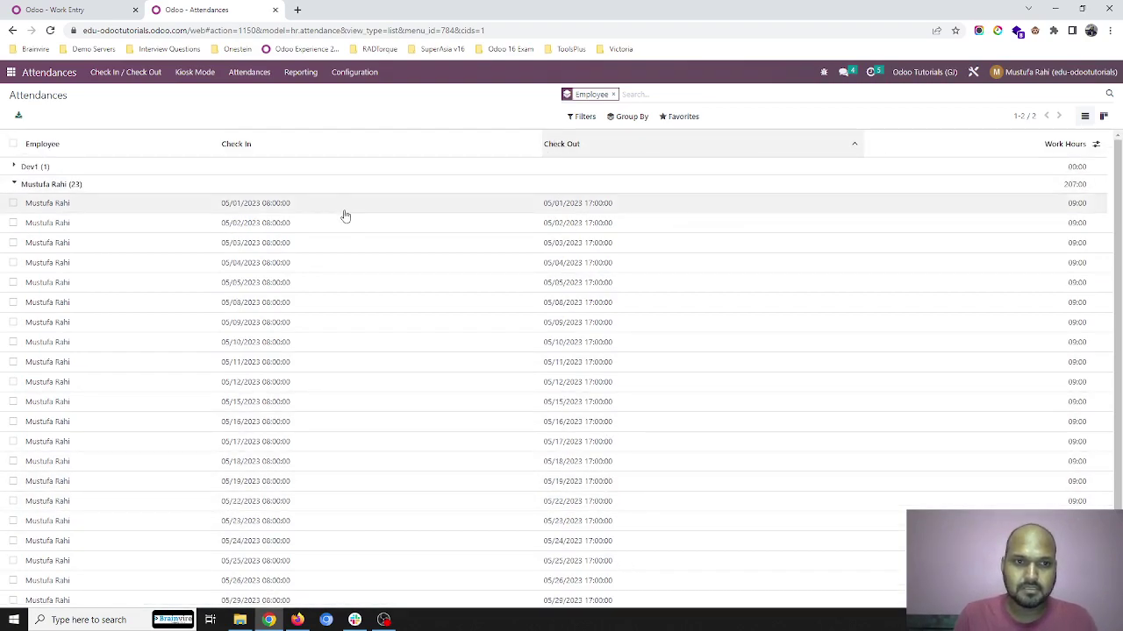
{"action": "scroll", "coordinate": [304, 379], "scroll_direction": "down", "scroll_amount": 1}
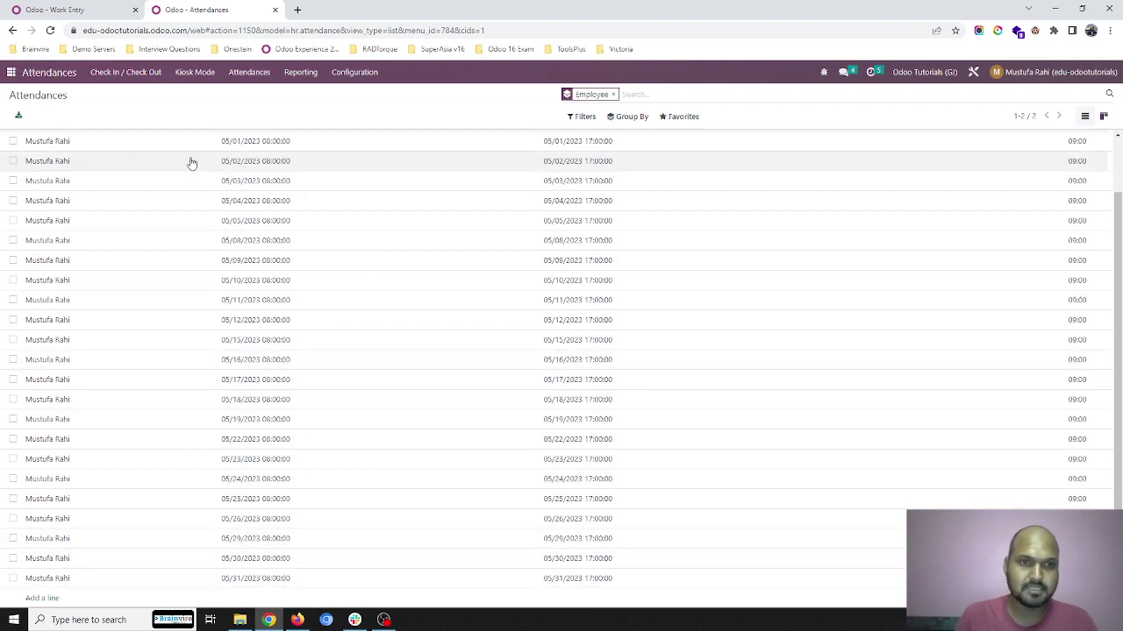
{"action": "left_click", "coordinate": [239, 77]}
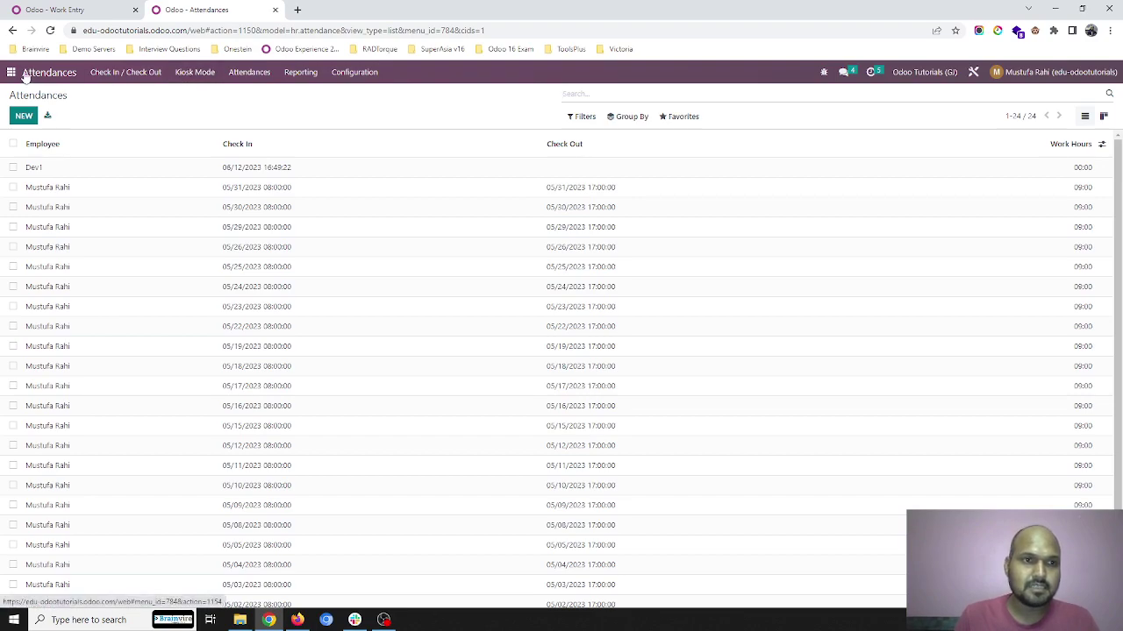
- Open Payroll Work Entries via 'work', move to May 2023, and inspect the 29 May Unpaid entry
{"action": "left_click", "coordinate": [12, 73]}
{"action": "type", "text": "work"}
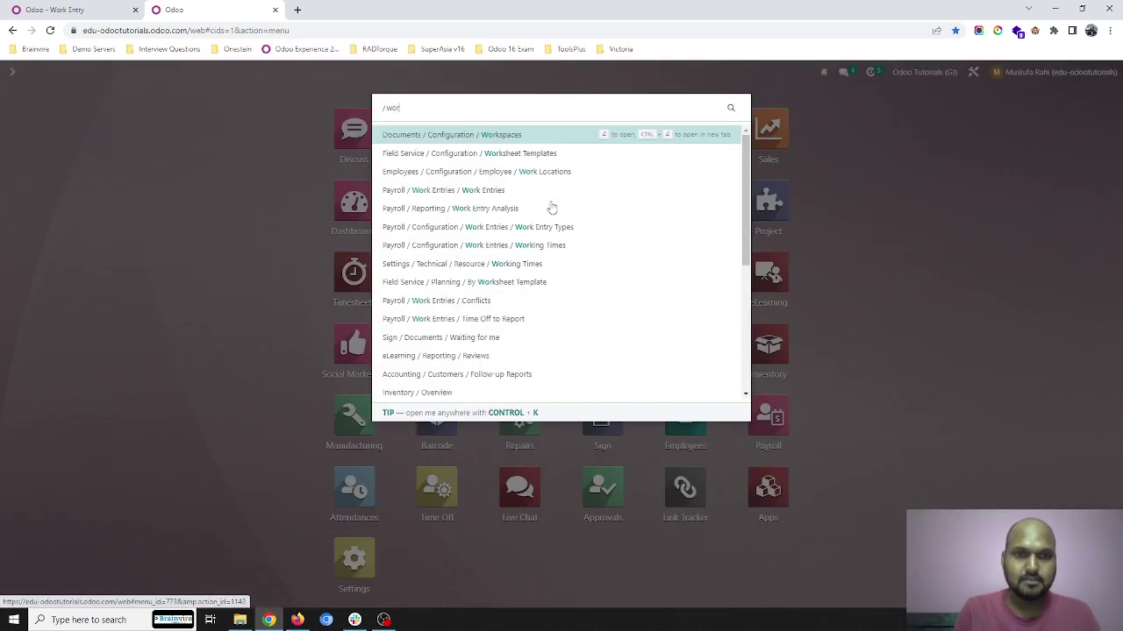
{"action": "key", "text": "Down"}
{"action": "key", "text": "Down"}
{"action": "key", "text": "Down"}
{"action": "key", "text": "Return"}
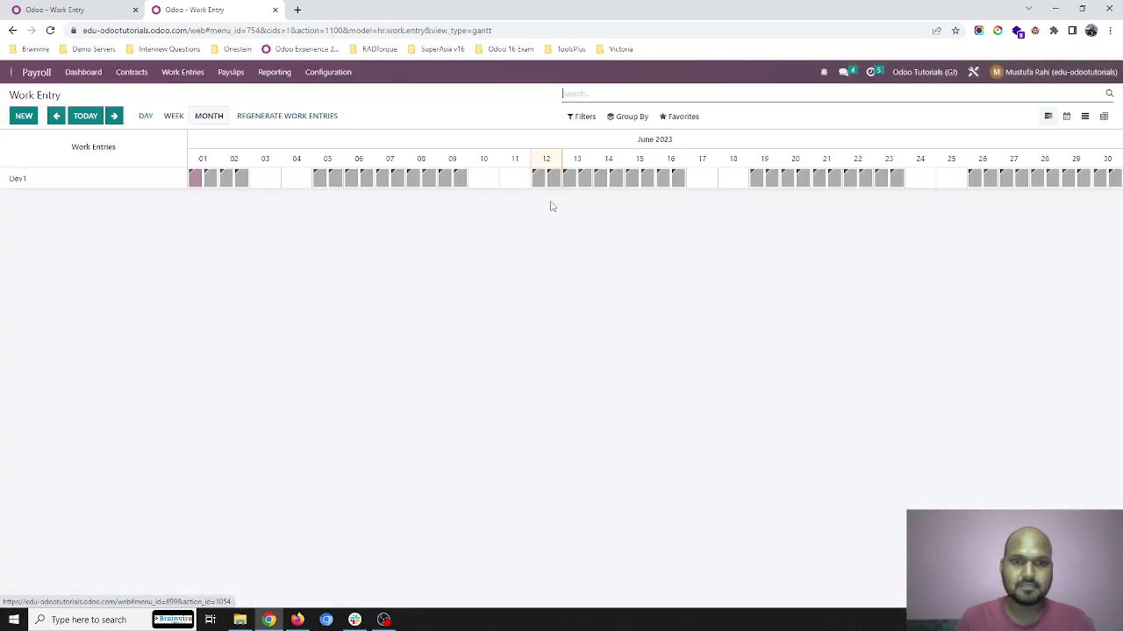
{"action": "left_click", "coordinate": [55, 116]}
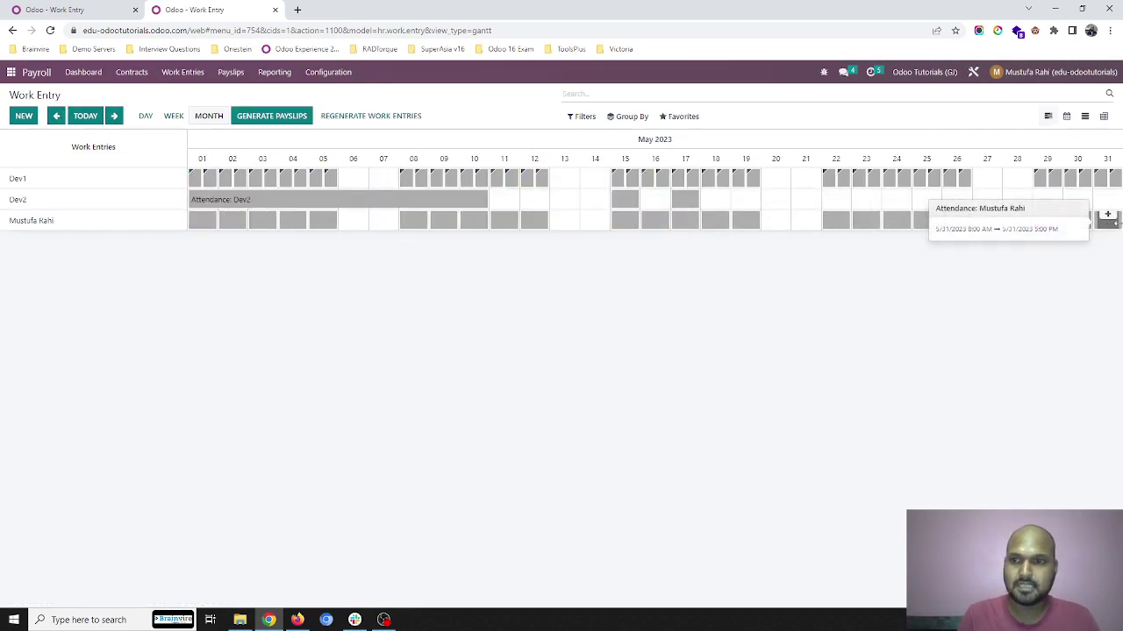
{"action": "left_click", "coordinate": [1047, 224]}
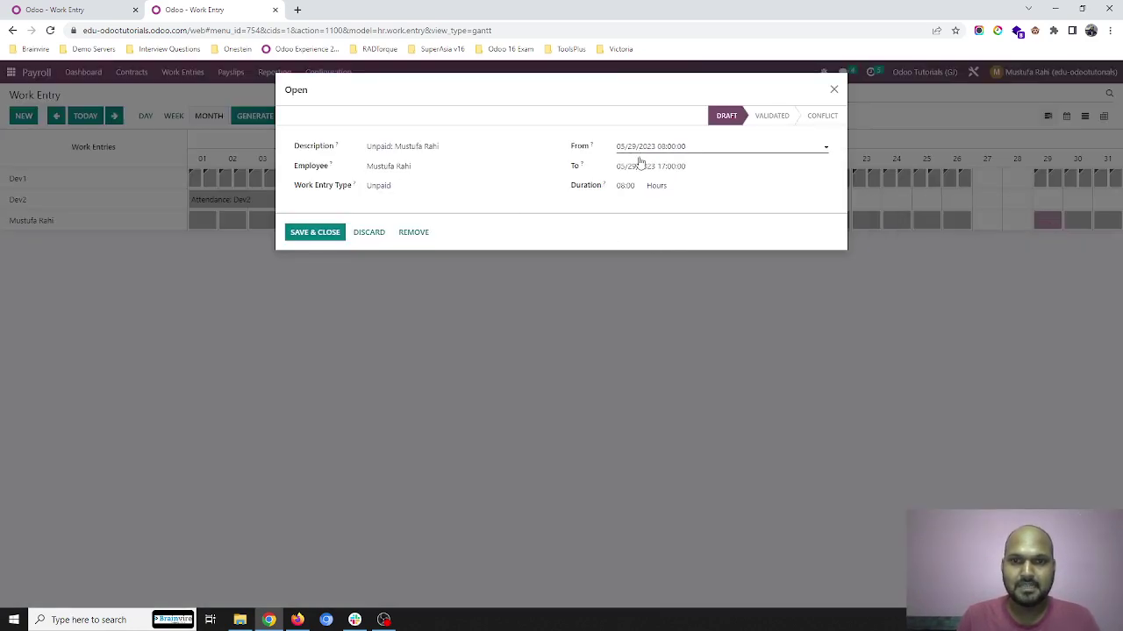
{"action": "left_click", "coordinate": [383, 232]}
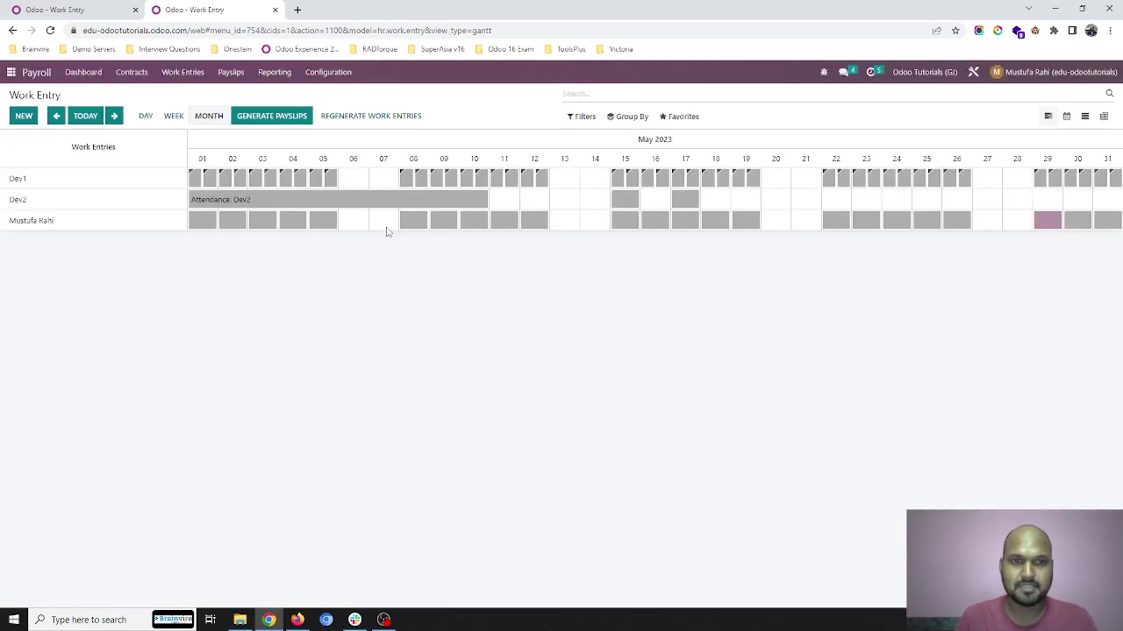
- Try deleting both May 2023 payslips from the payslip list and dismiss the resulting error
{"action": "left_click", "coordinate": [228, 75]}
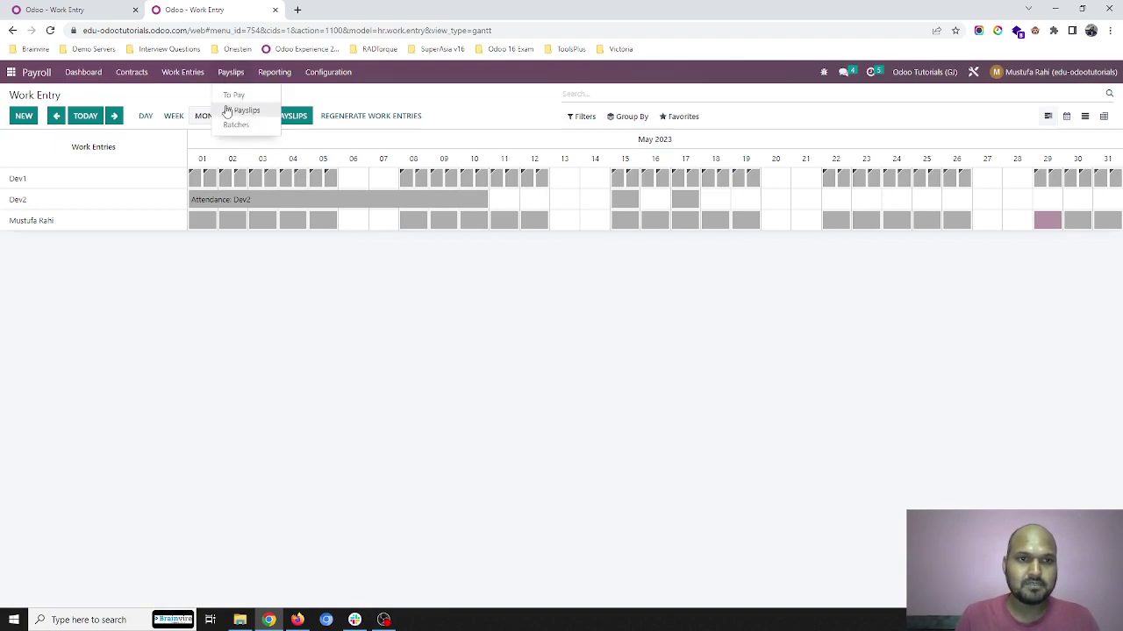
{"action": "left_click", "coordinate": [228, 109]}
{"action": "left_click", "coordinate": [115, 165]}
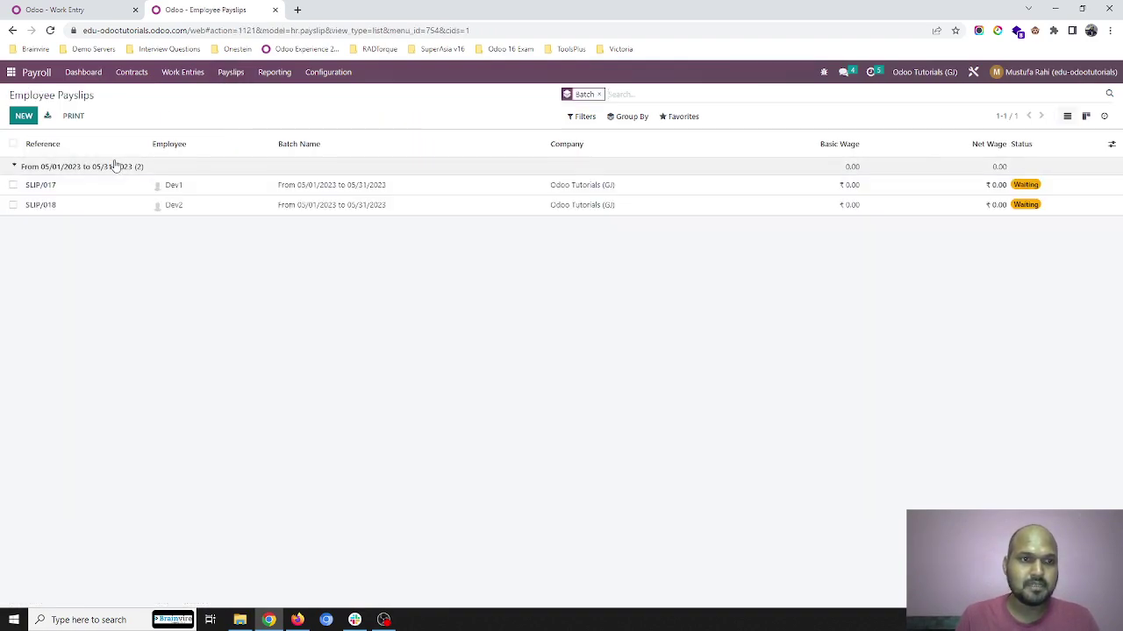
{"action": "left_click", "coordinate": [13, 144]}
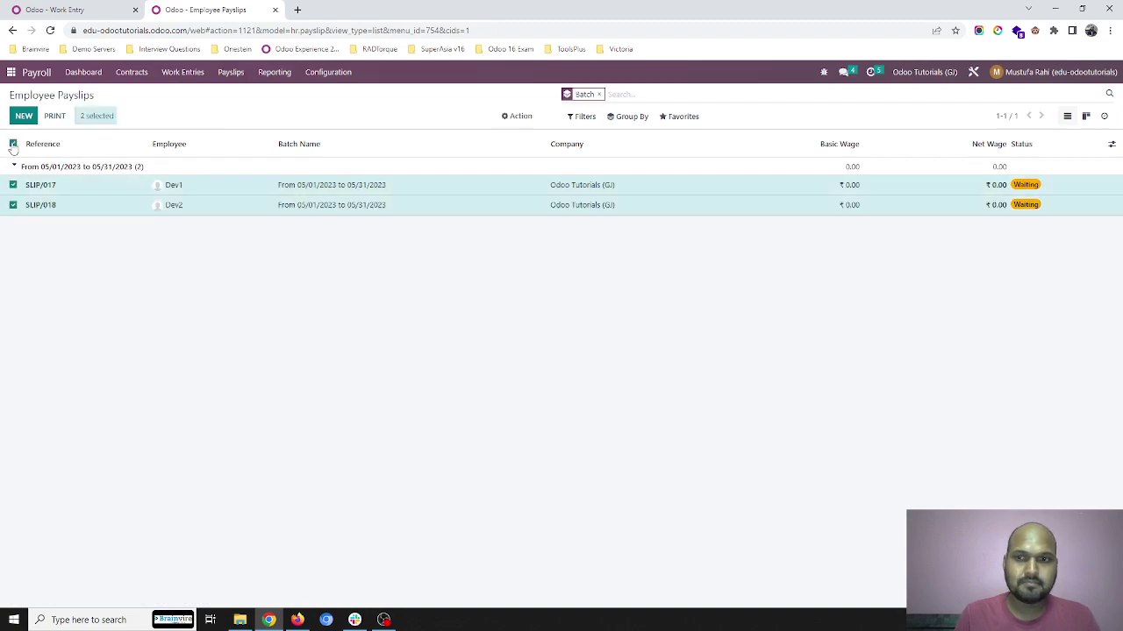
{"action": "left_click", "coordinate": [521, 117]}
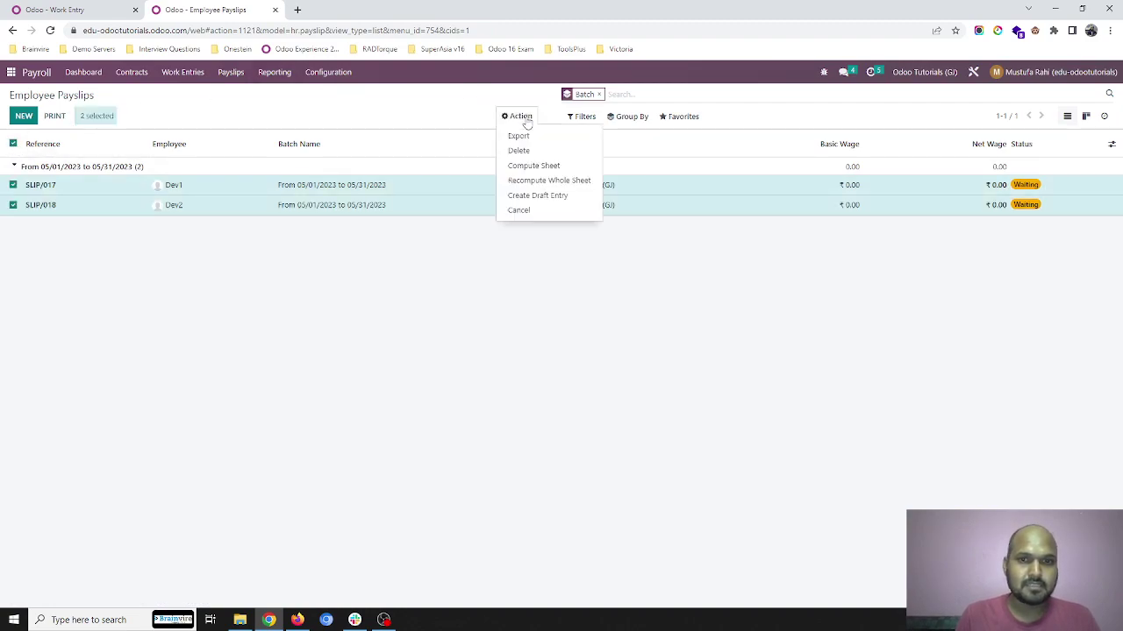
{"action": "left_click", "coordinate": [518, 150]}
{"action": "left_click", "coordinate": [397, 154]}
{"action": "left_click", "coordinate": [299, 161]}
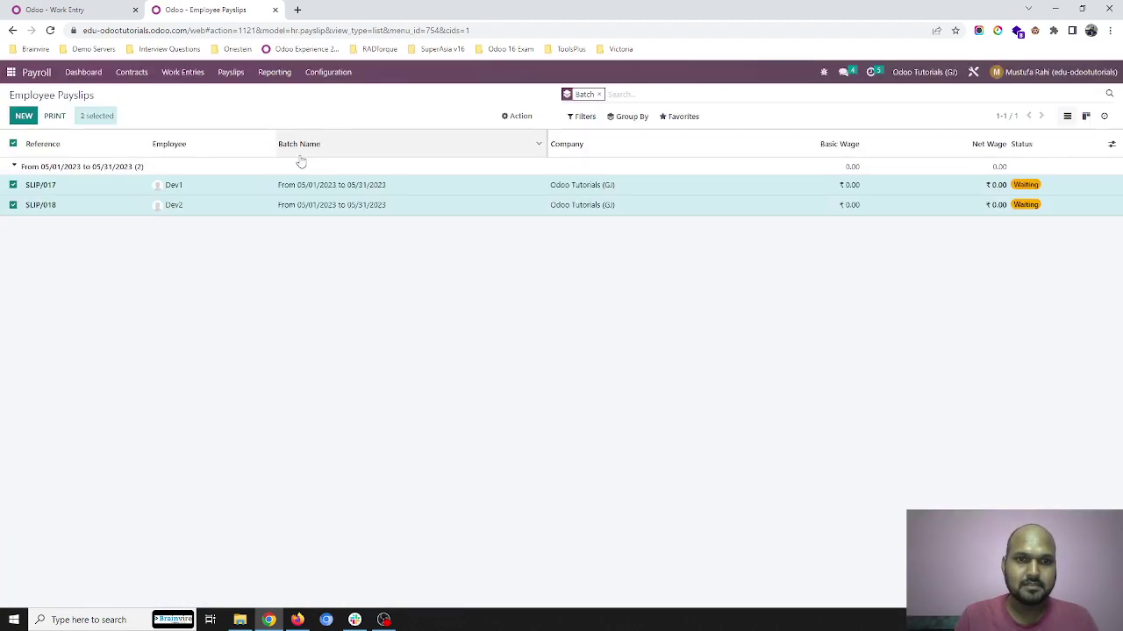
- Create a new payslip for the employee with period start 05/01/2023 and compute the sheet
{"action": "left_click", "coordinate": [24, 116]}
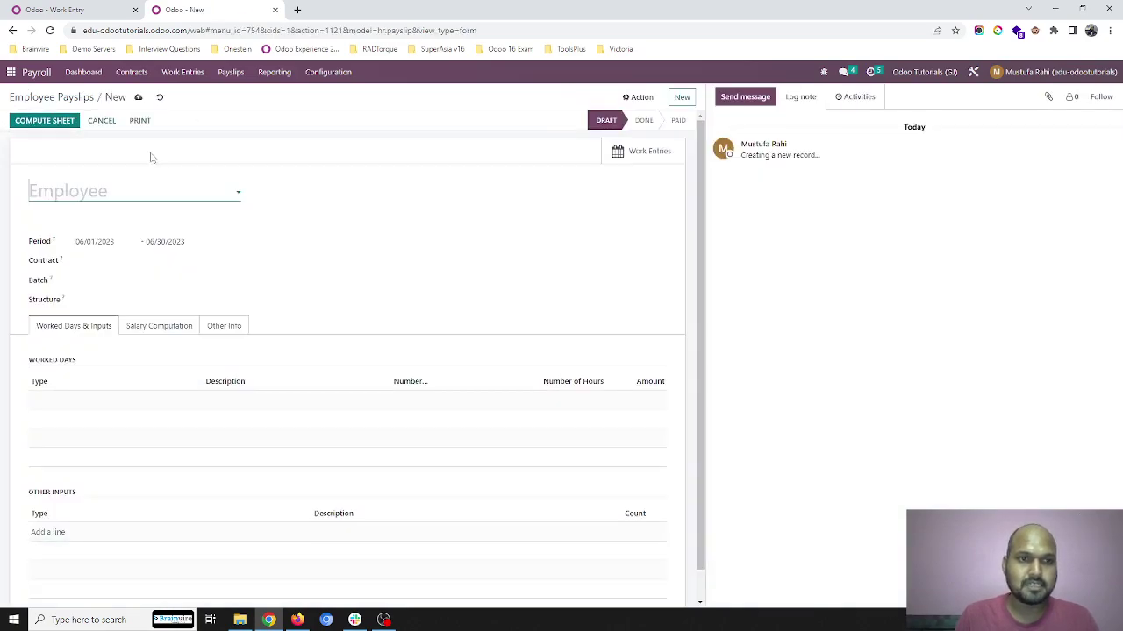
{"action": "left_click", "coordinate": [60, 248]}
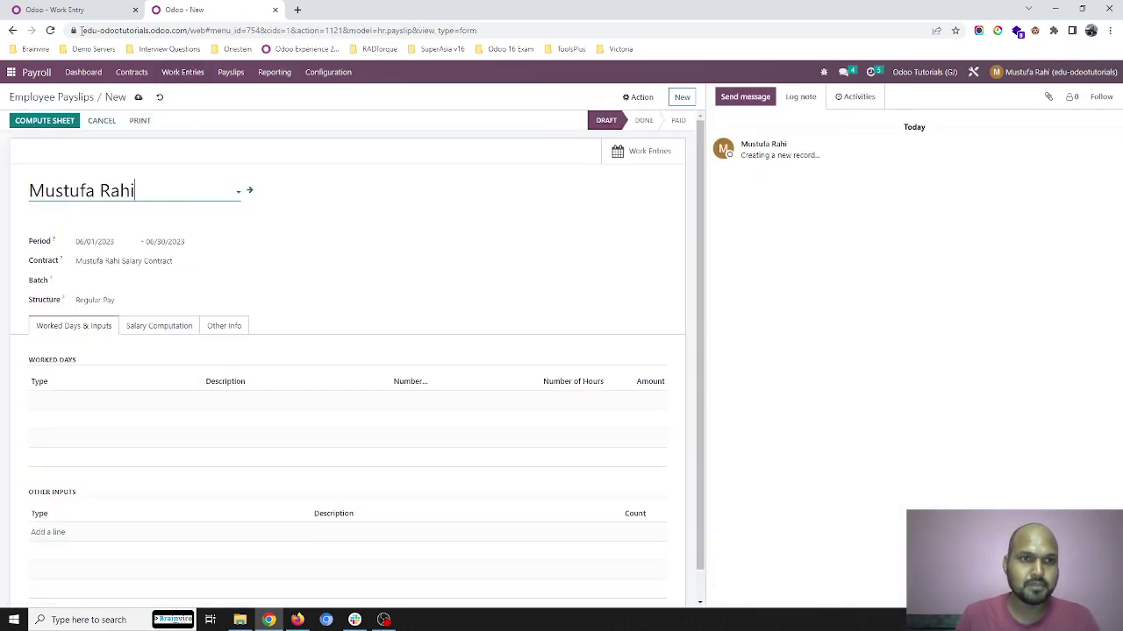
{"action": "left_click", "coordinate": [74, 10]}
{"action": "left_click", "coordinate": [214, 11]}
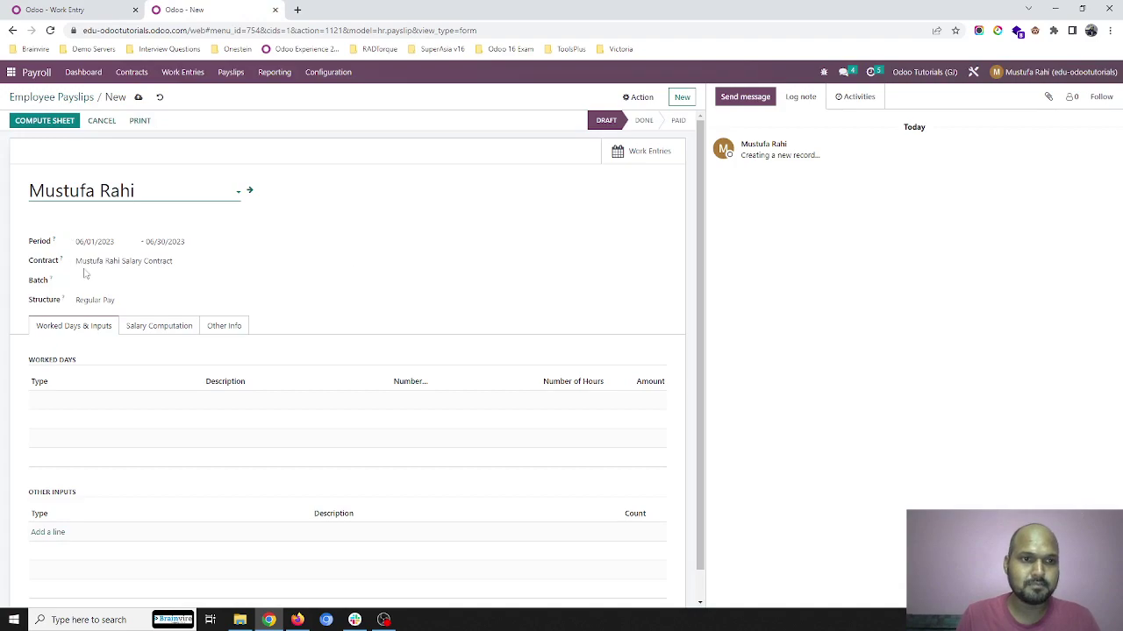
{"action": "left_click", "coordinate": [100, 247]}
{"action": "left_click", "coordinate": [85, 261]}
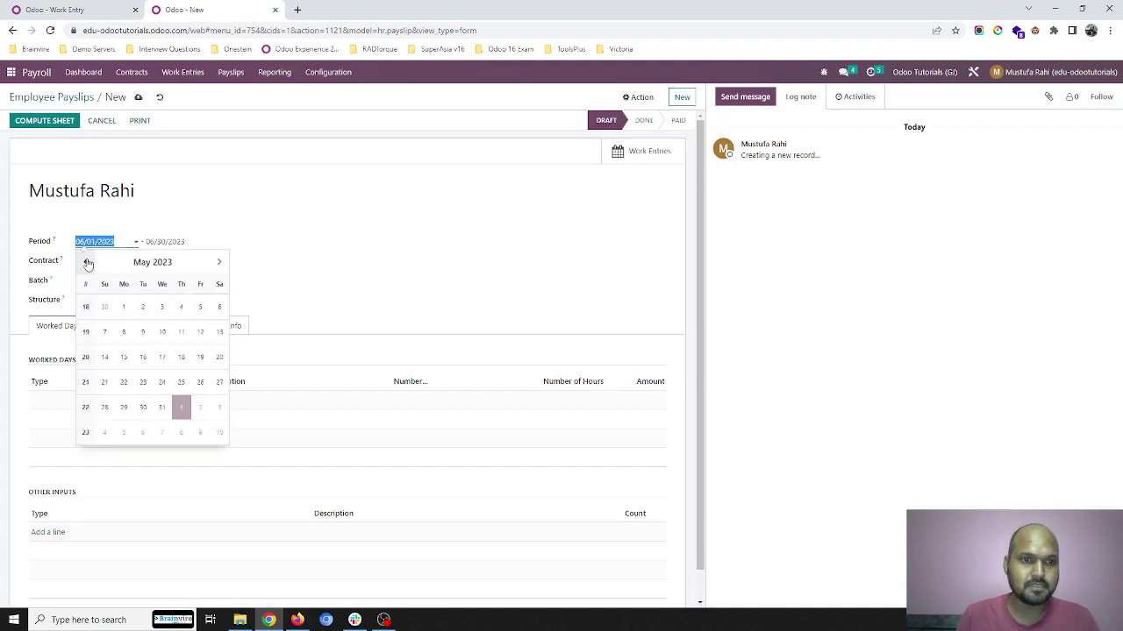
{"action": "left_click", "coordinate": [124, 307]}
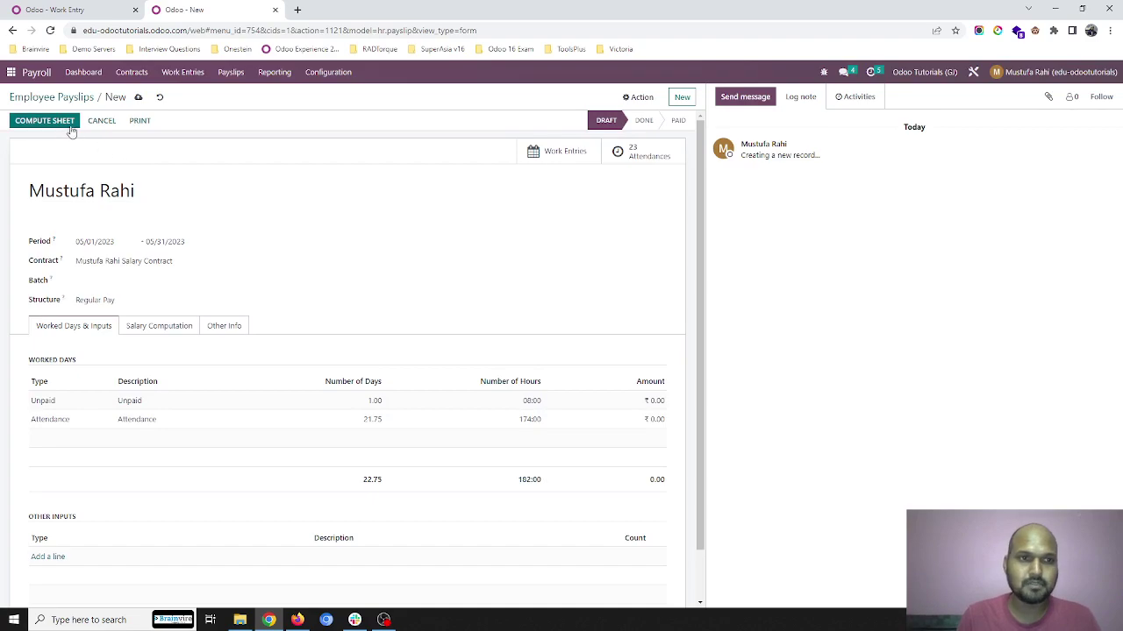
{"action": "left_click", "coordinate": [44, 120]}
- Review the payslip's salary lines and its 23 work entries in list view
{"action": "left_click", "coordinate": [145, 329]}
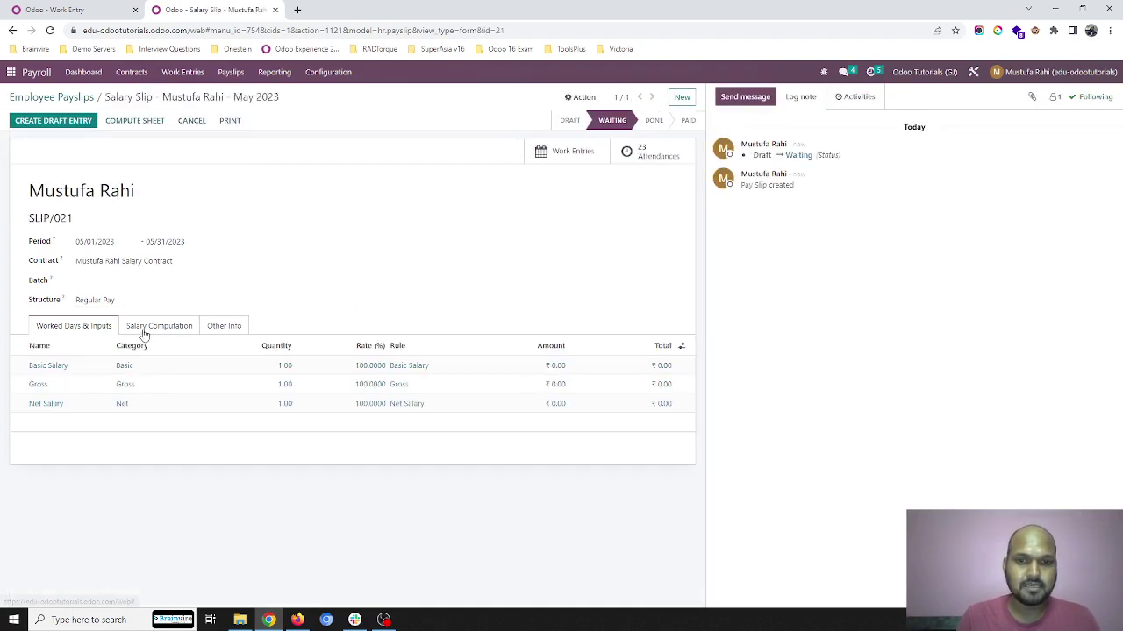
{"action": "left_click", "coordinate": [91, 326]}
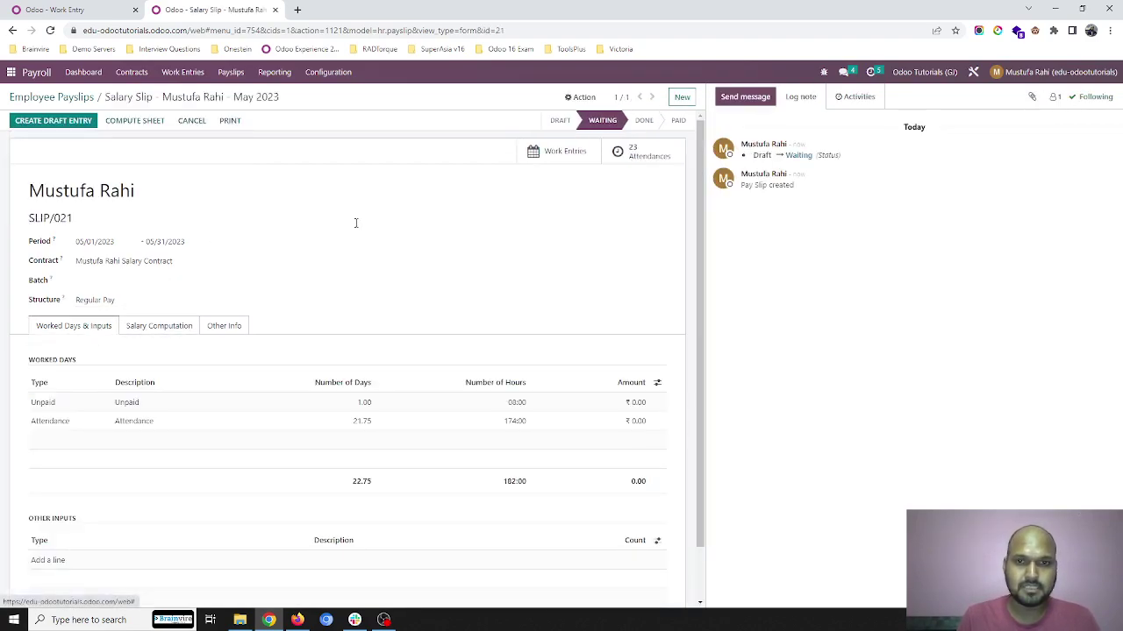
{"action": "left_click", "coordinate": [557, 154]}
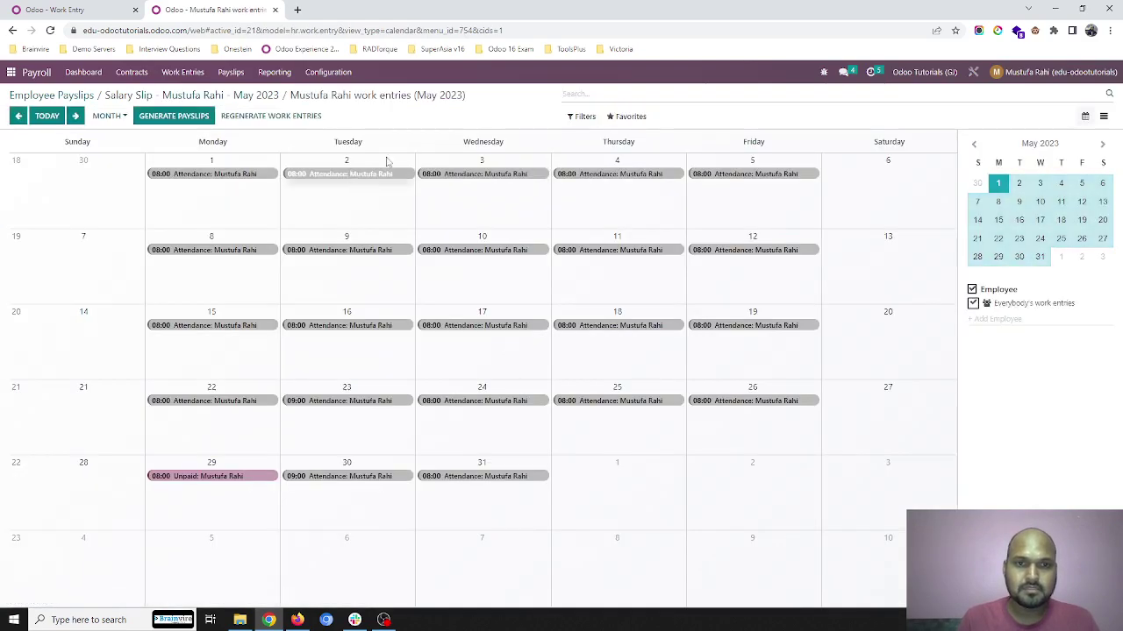
{"action": "left_click", "coordinate": [1105, 116]}
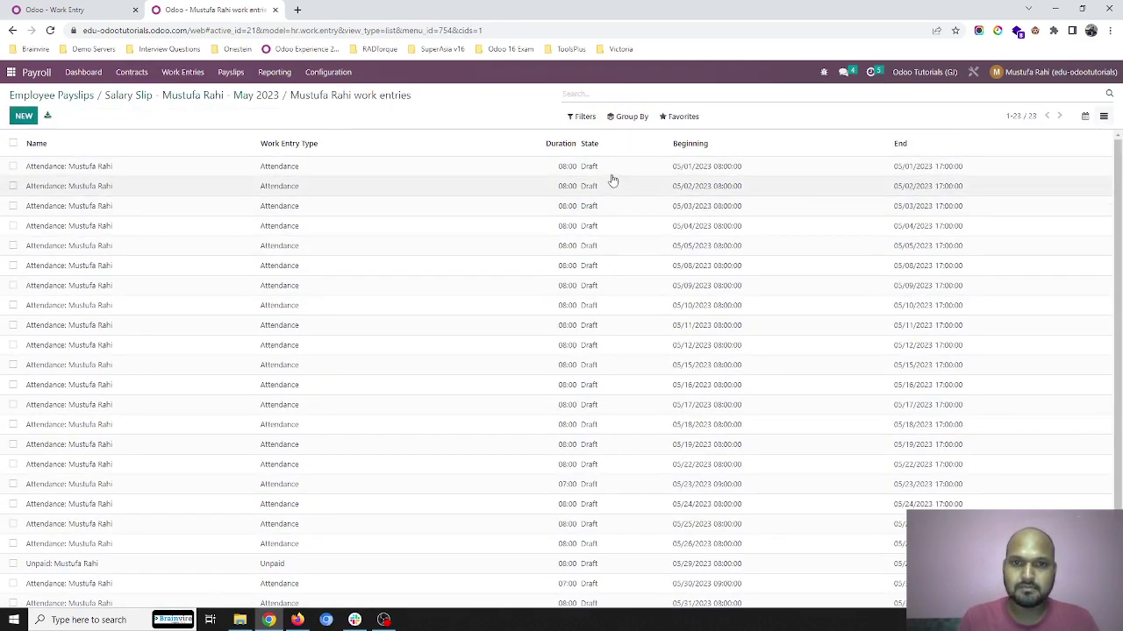
{"action": "scroll", "coordinate": [144, 332], "scroll_direction": "down", "scroll_amount": 1}
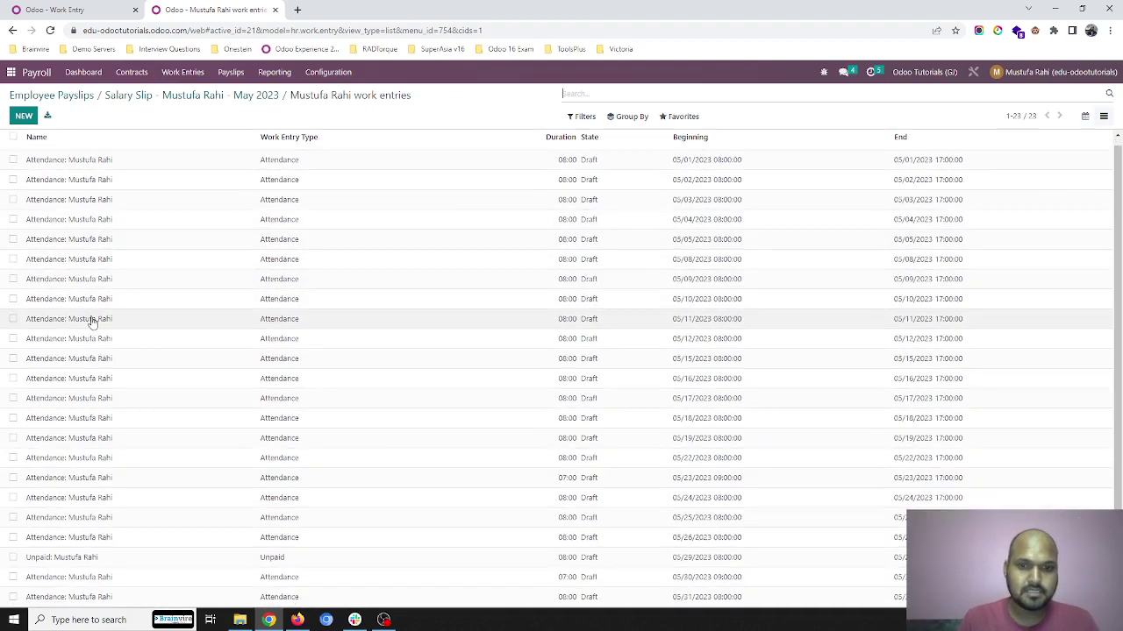
{"action": "left_click", "coordinate": [13, 137]}
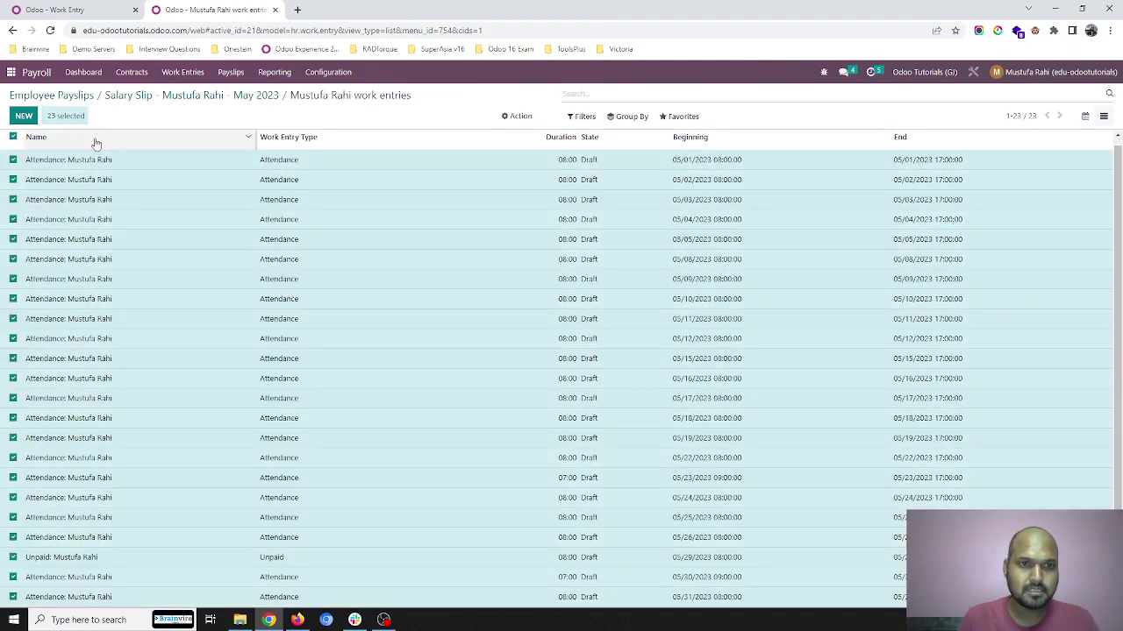
{"action": "left_click", "coordinate": [503, 123]}
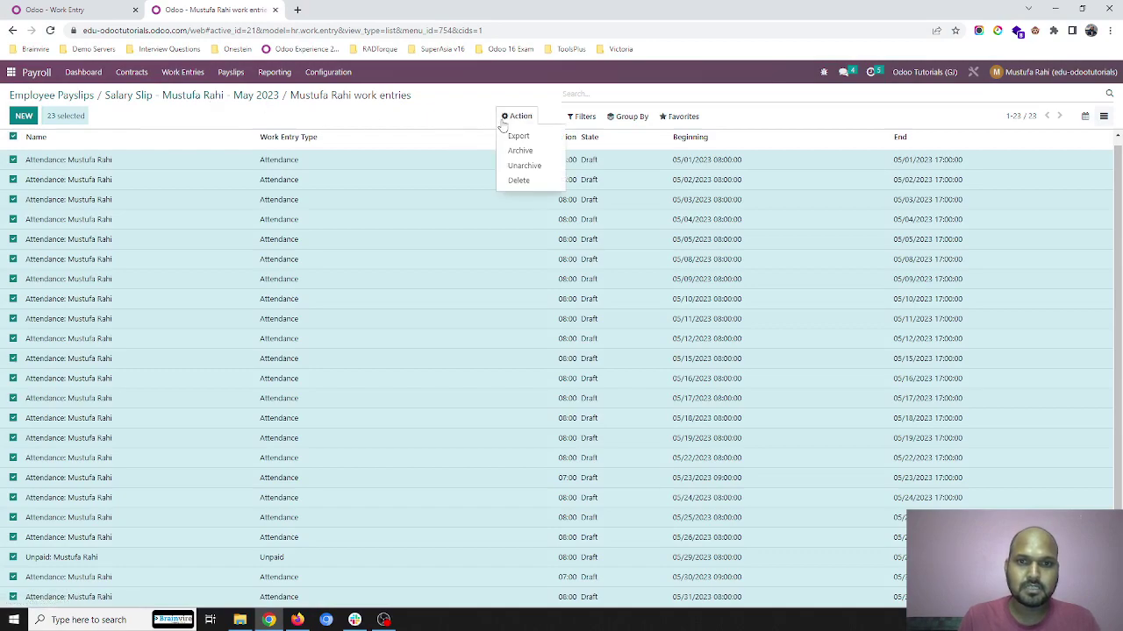
{"action": "left_click", "coordinate": [503, 123]}
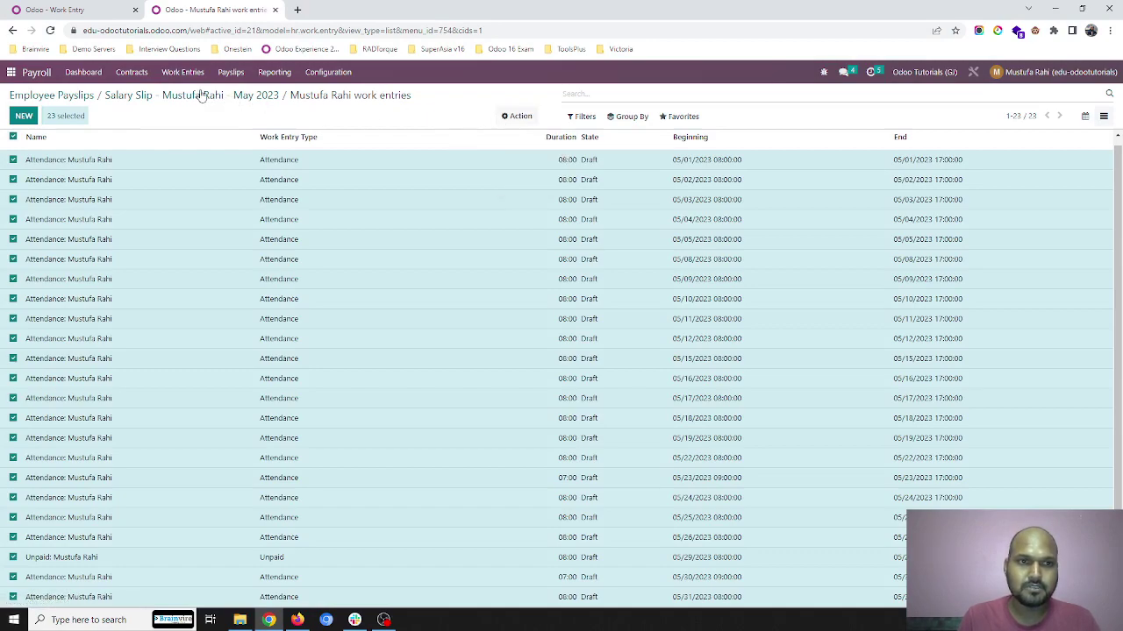
- Return to SLIP/021 and cancel it
{"action": "left_click", "coordinate": [158, 73]}
{"action": "left_click", "coordinate": [206, 154]}
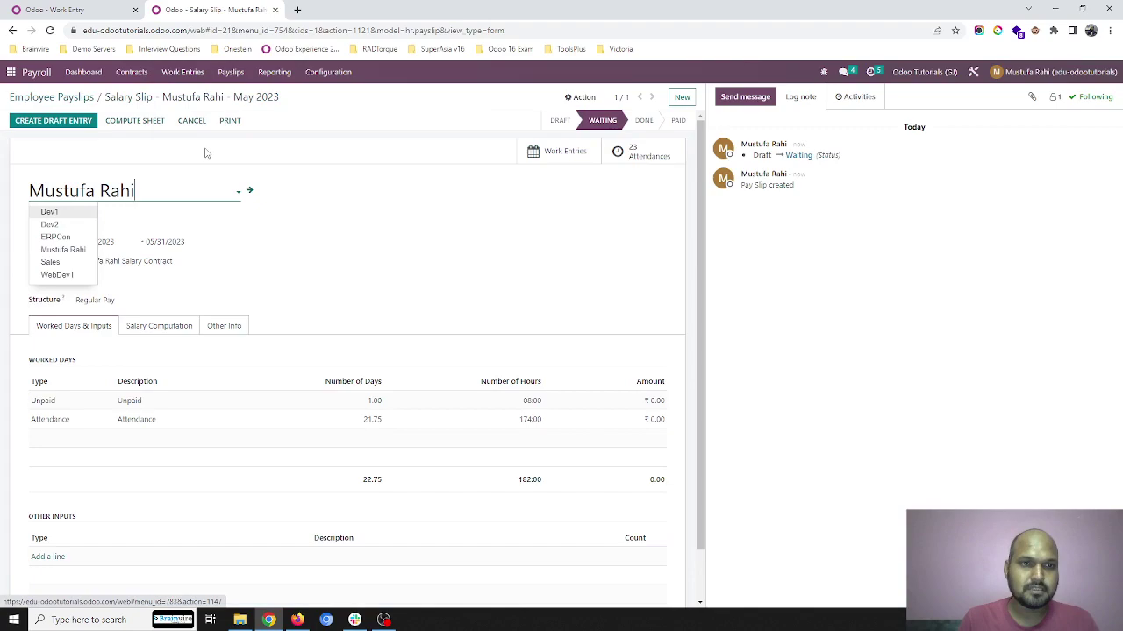
{"action": "left_click", "coordinate": [194, 123]}
- Delete Dev2's May 1–10 attendance entry in the May 2023 work entries, then generate payslips
{"action": "left_click", "coordinate": [175, 75]}
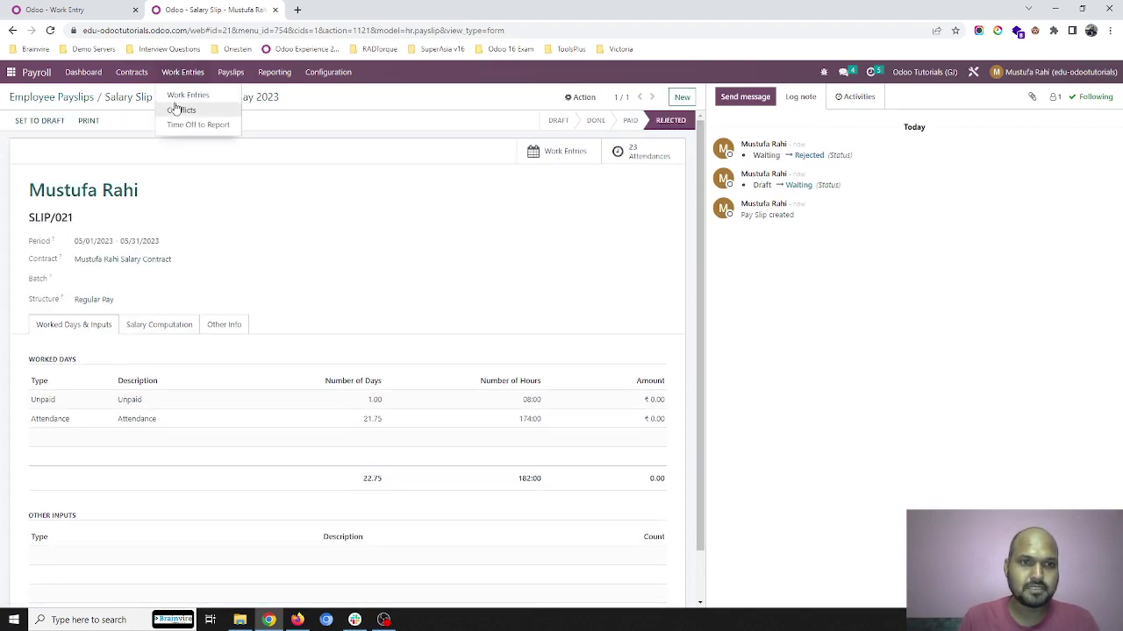
{"action": "left_click", "coordinate": [203, 98]}
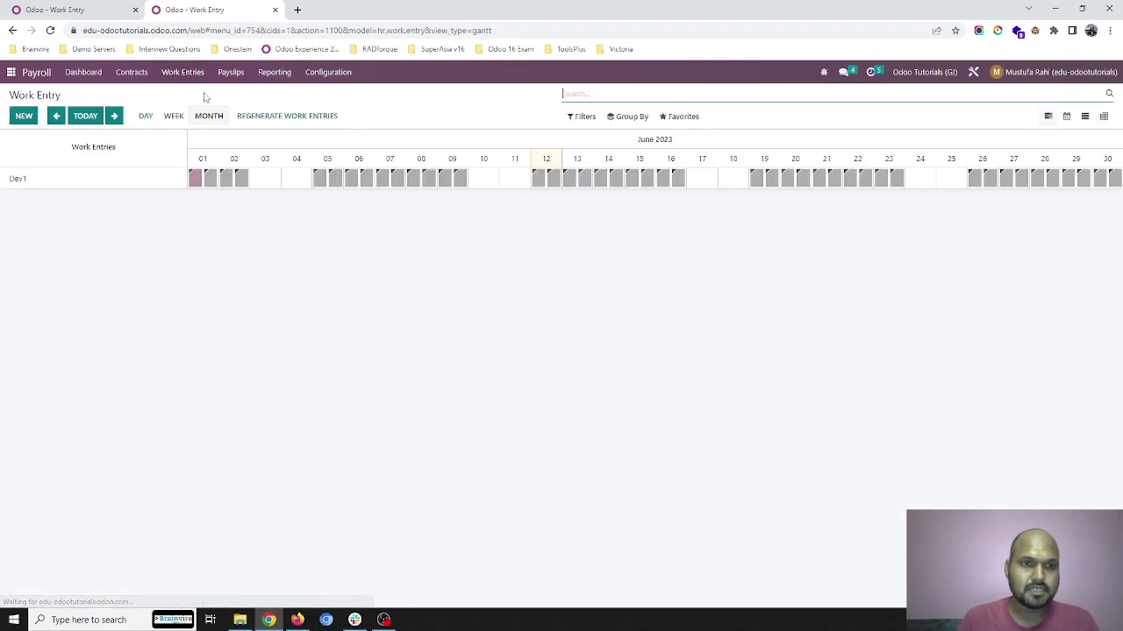
{"action": "left_click", "coordinate": [55, 116]}
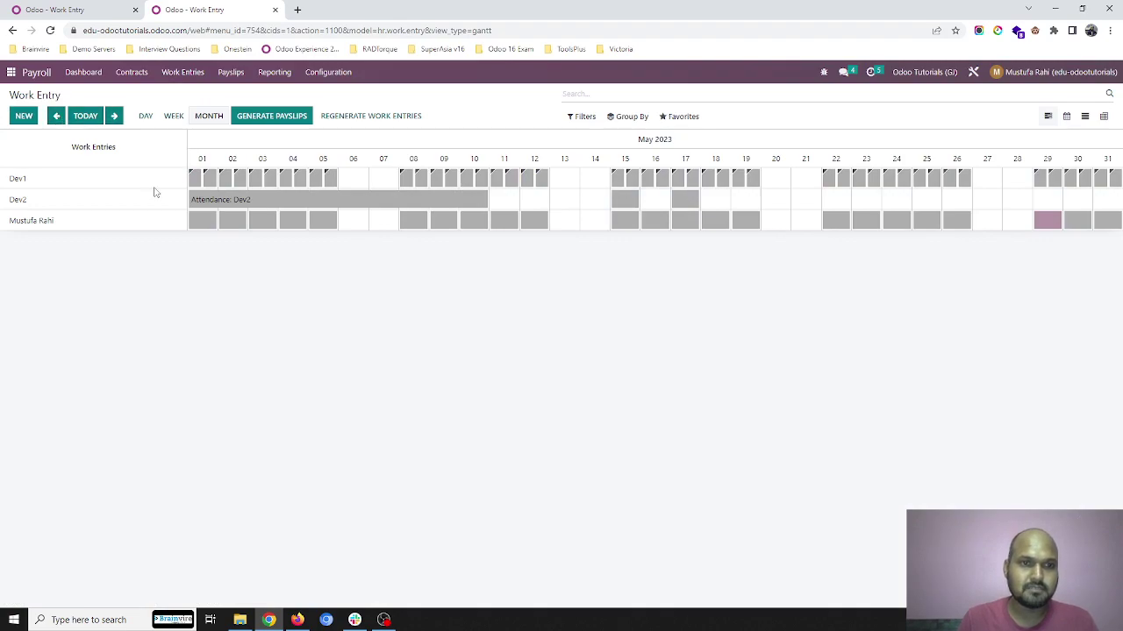
{"action": "left_click", "coordinate": [225, 204]}
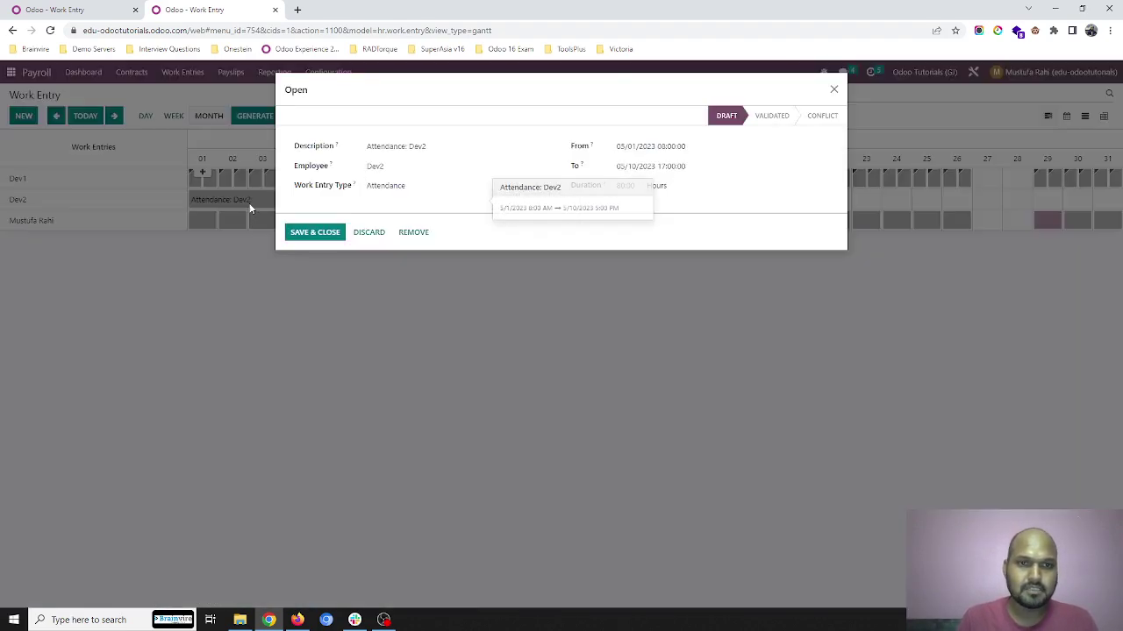
{"action": "left_click", "coordinate": [412, 233]}
{"action": "left_click", "coordinate": [392, 155]}
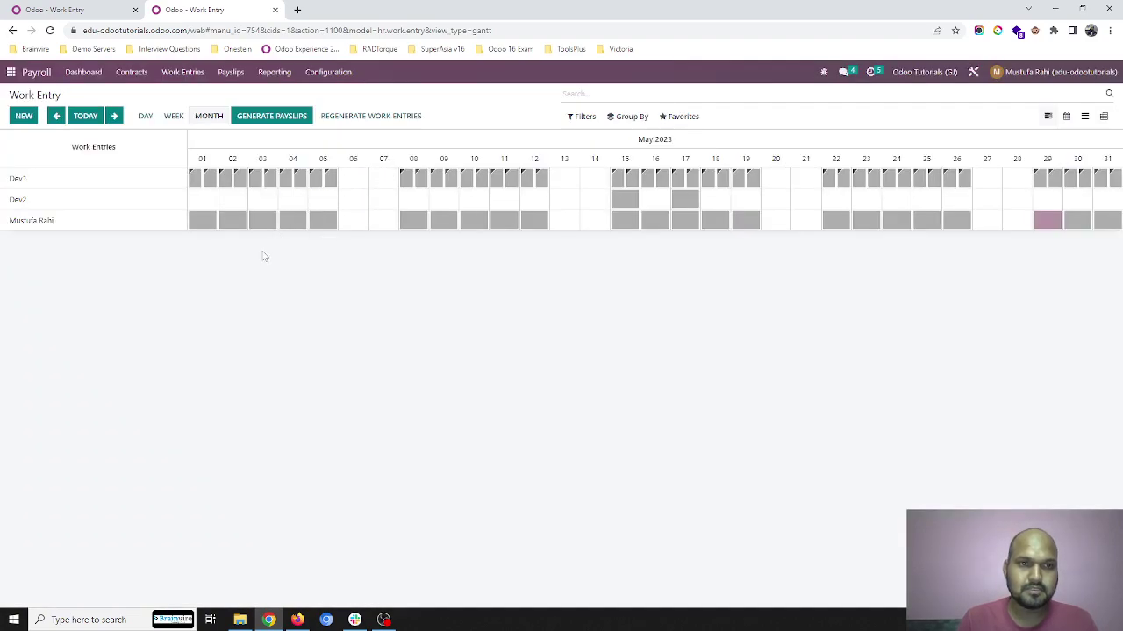
{"action": "left_click", "coordinate": [257, 123]}
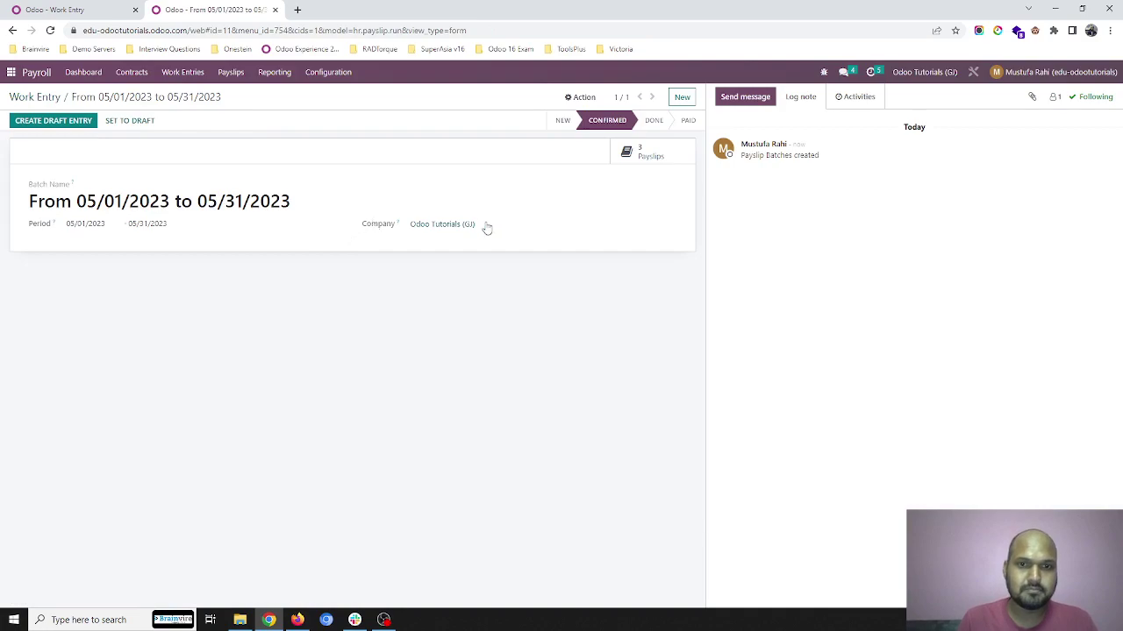
- Open payslip SLIP/022 from the batch and review its salary computation, backing out of the draft entry
{"action": "left_click", "coordinate": [633, 151]}
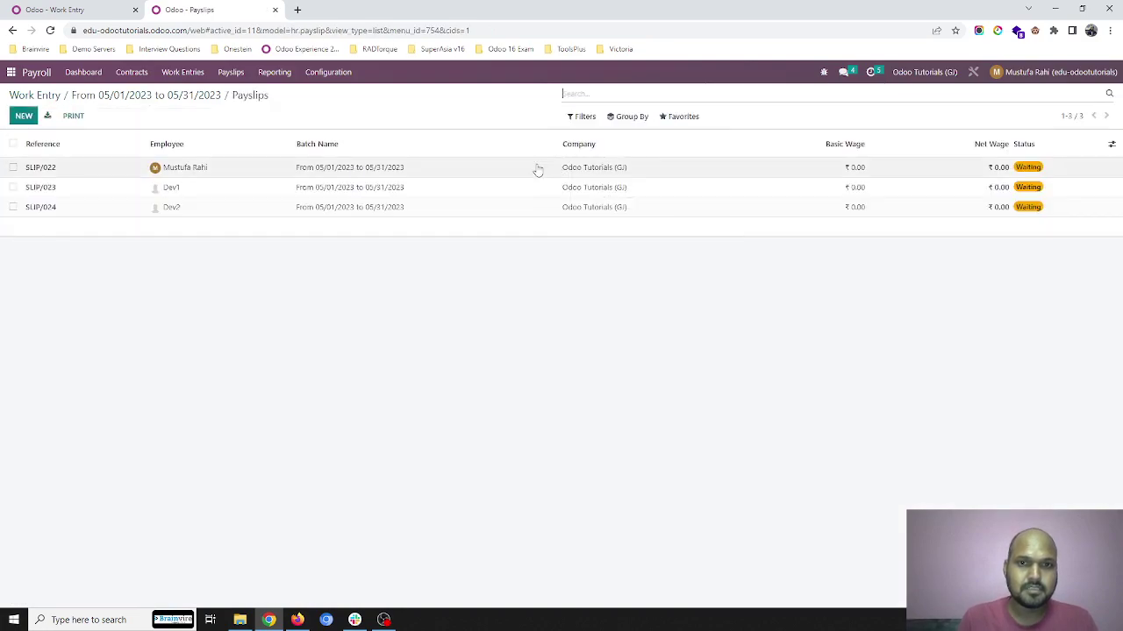
{"action": "left_click", "coordinate": [310, 175]}
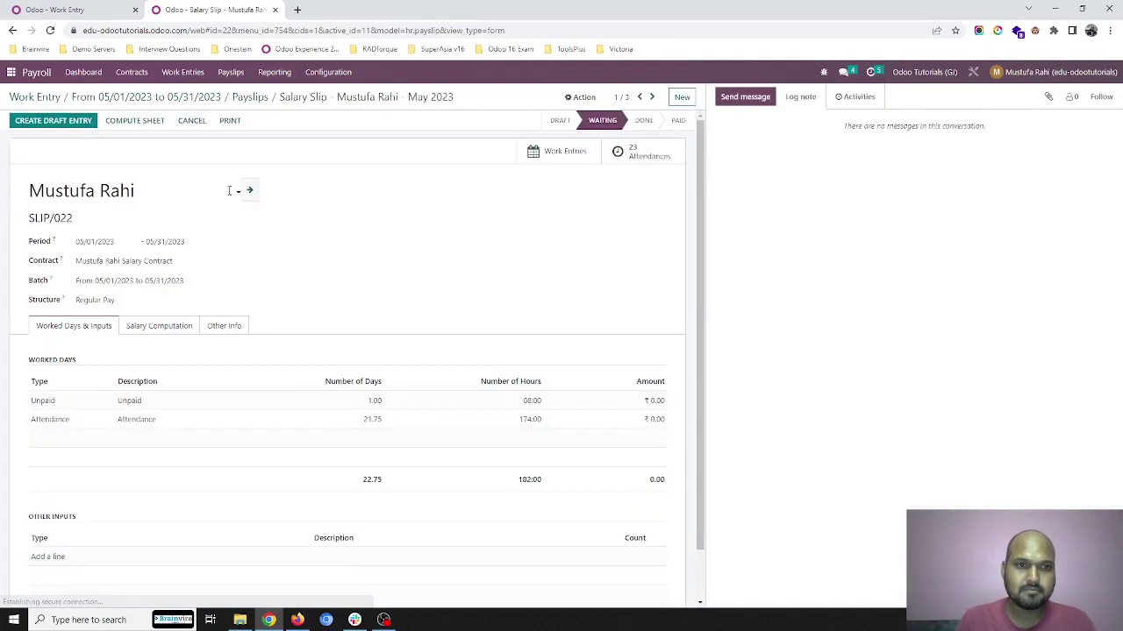
{"action": "left_click", "coordinate": [136, 329]}
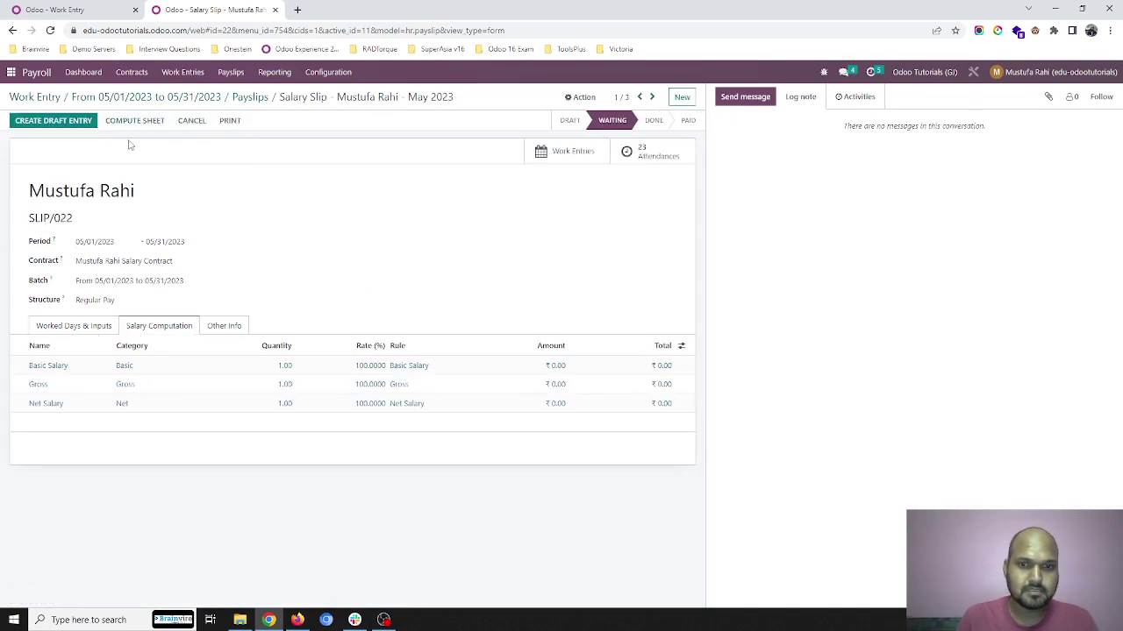
{"action": "left_click", "coordinate": [67, 120]}
{"action": "left_click", "coordinate": [434, 155]}
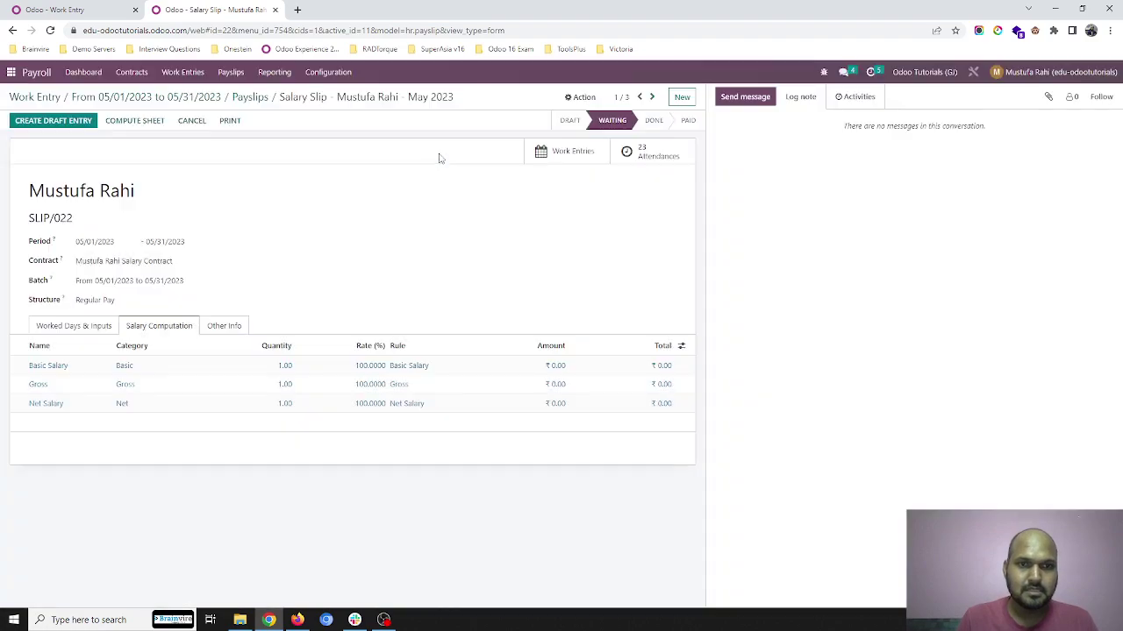
{"action": "left_click", "coordinate": [112, 329]}
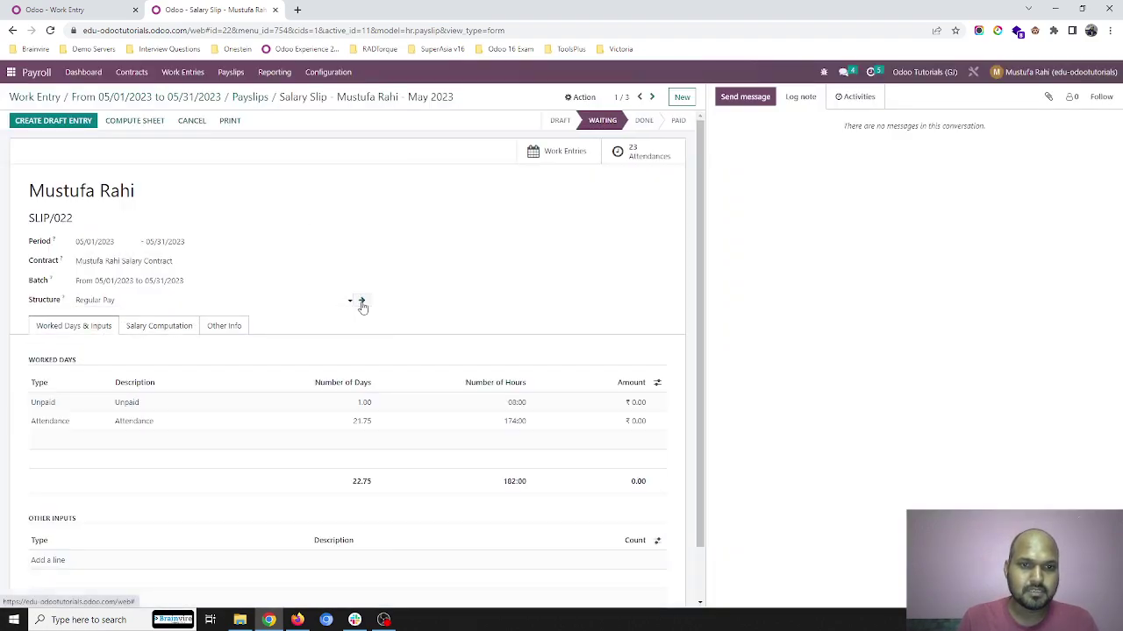
- Delete Attendance from Regular Pay's unpaid work entry types, save, and return to the May batch
{"action": "left_click", "coordinate": [362, 301]}
{"action": "left_click", "coordinate": [298, 251]}
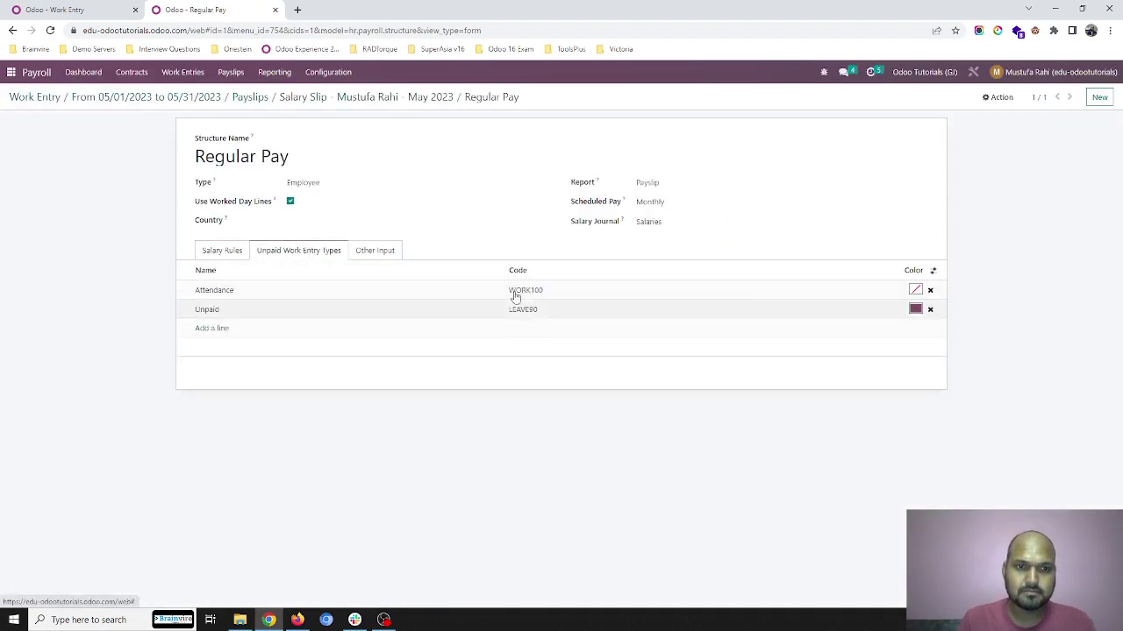
{"action": "left_click", "coordinate": [929, 291]}
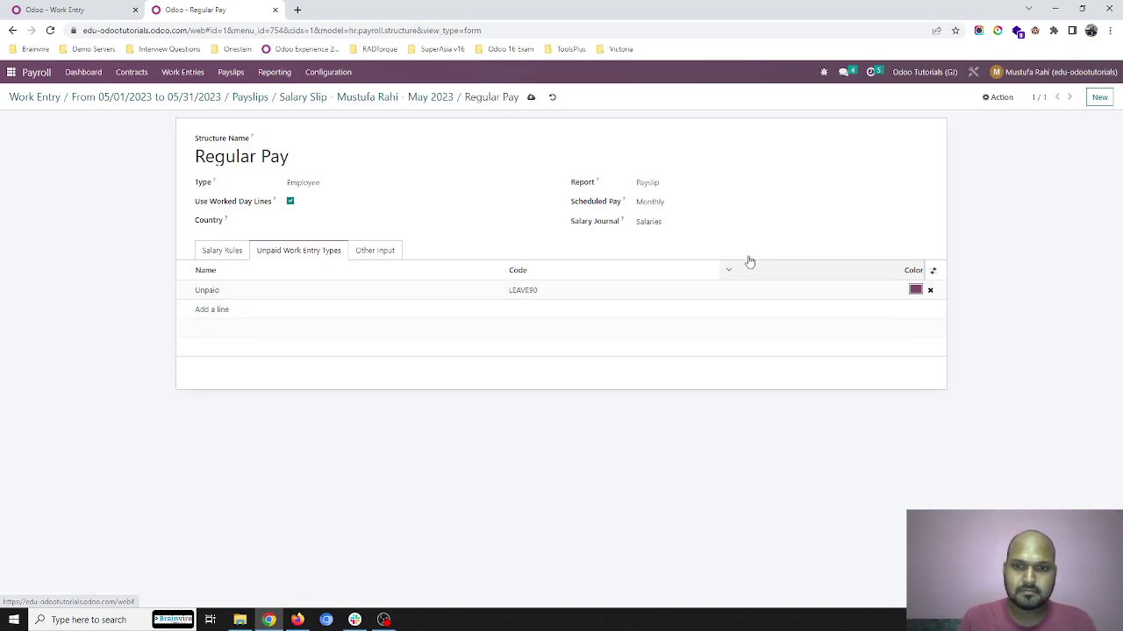
{"action": "left_click", "coordinate": [531, 98]}
{"action": "left_click", "coordinate": [281, 97]}
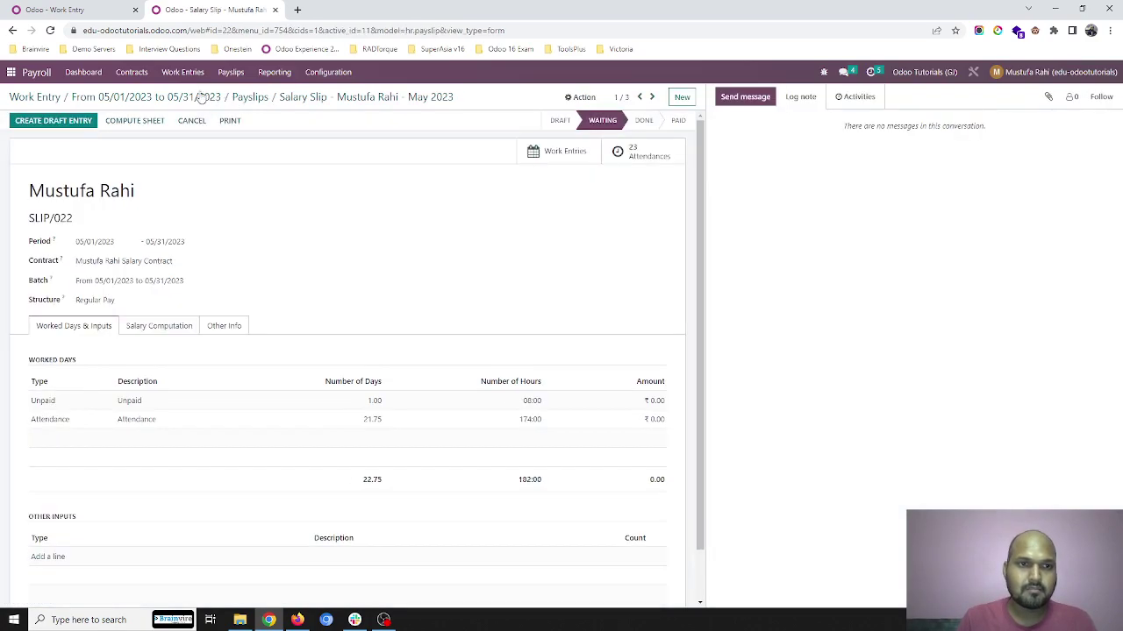
{"action": "left_click", "coordinate": [201, 97]}
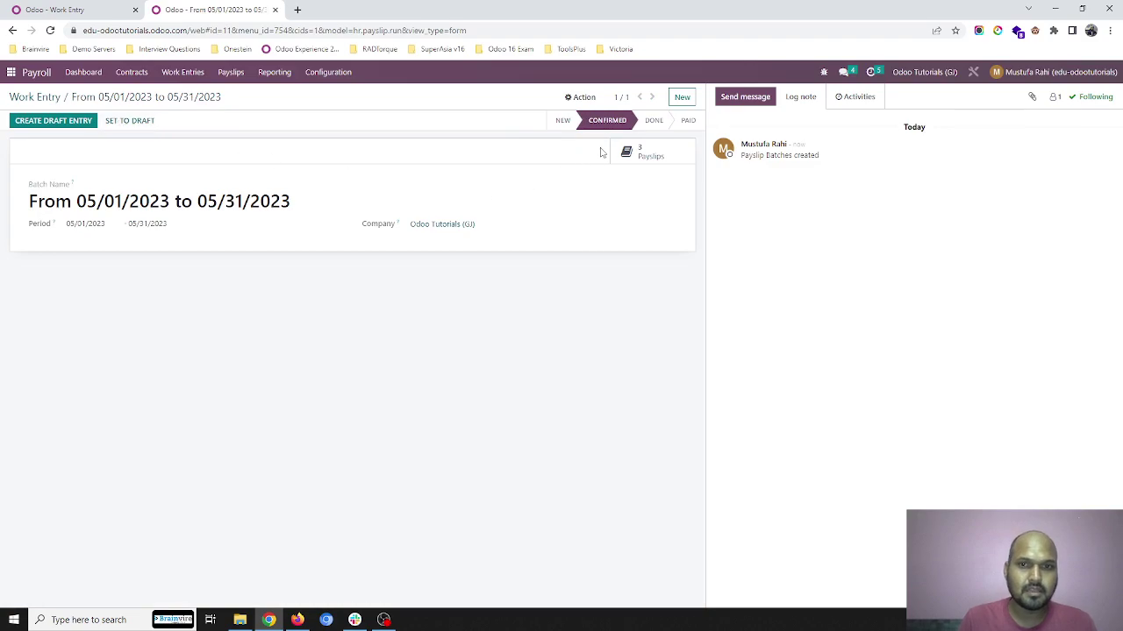
- Recompute SLIP/022's whole sheet and check its ₹9,560.44 net salary and 21.75 attendance days
{"action": "left_click", "coordinate": [642, 153]}
{"action": "left_click", "coordinate": [243, 172]}
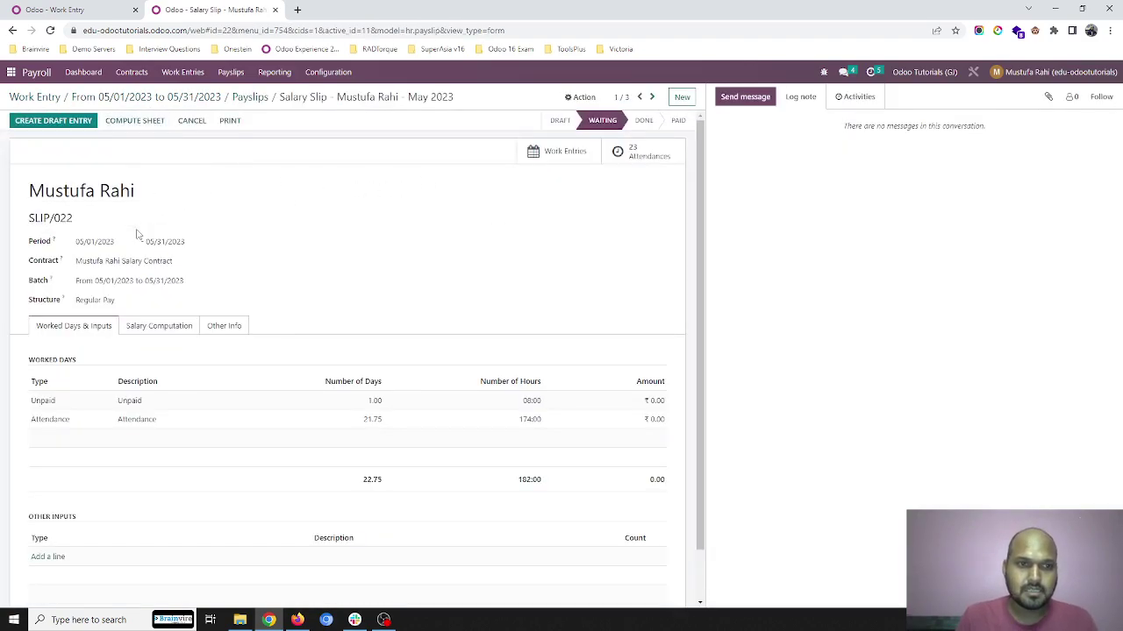
{"action": "left_click", "coordinate": [145, 326]}
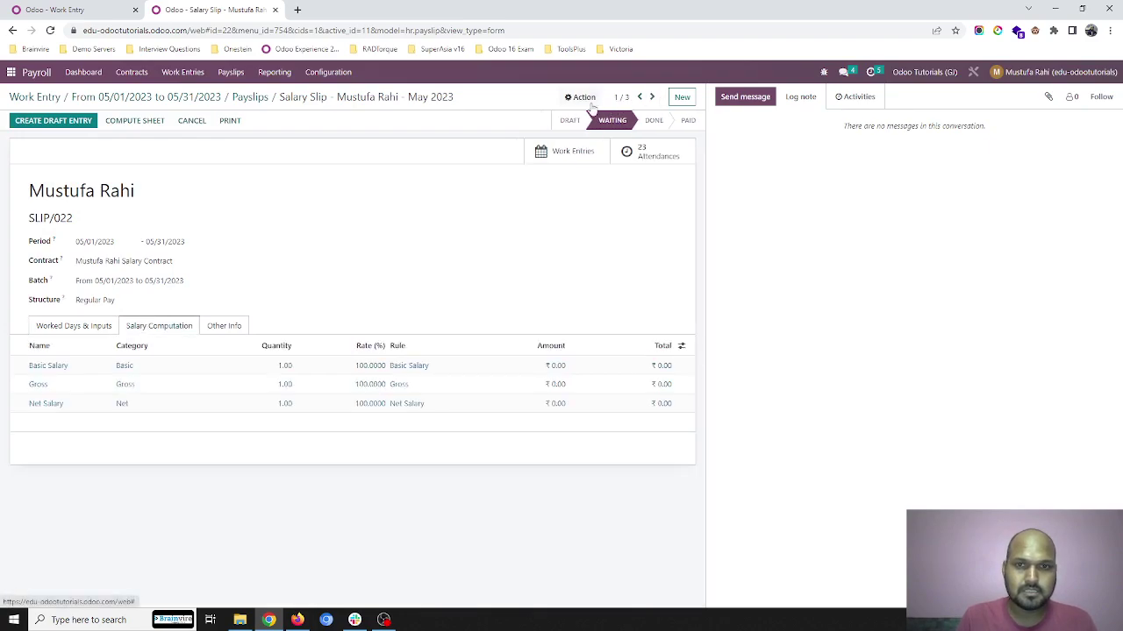
{"action": "left_click", "coordinate": [582, 97]}
{"action": "left_click", "coordinate": [575, 148]}
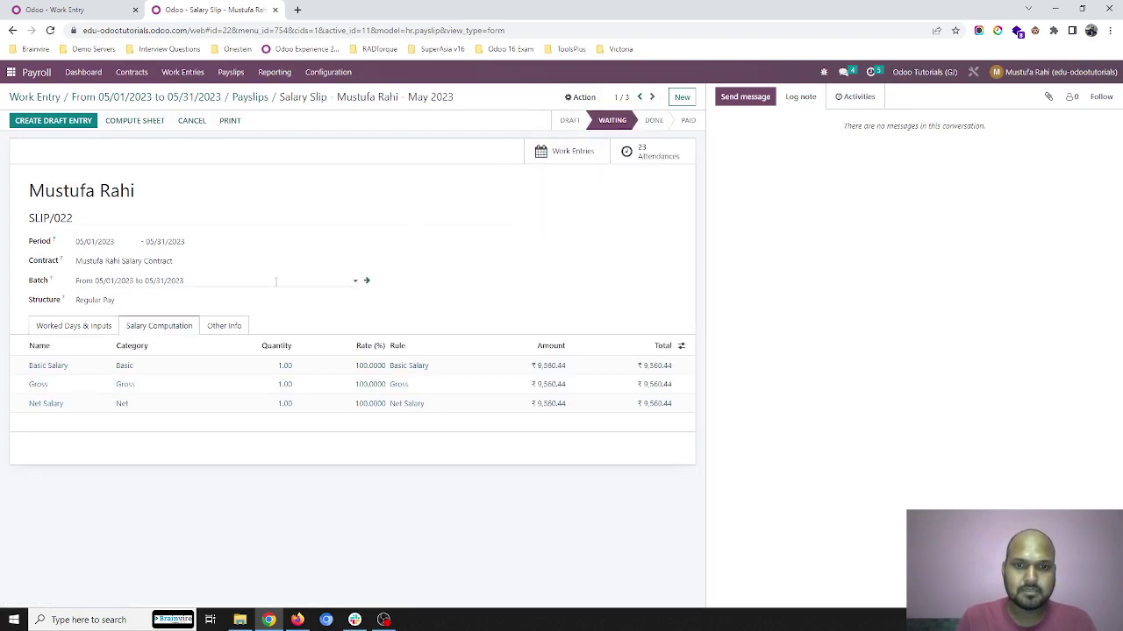
{"action": "left_click", "coordinate": [99, 330]}
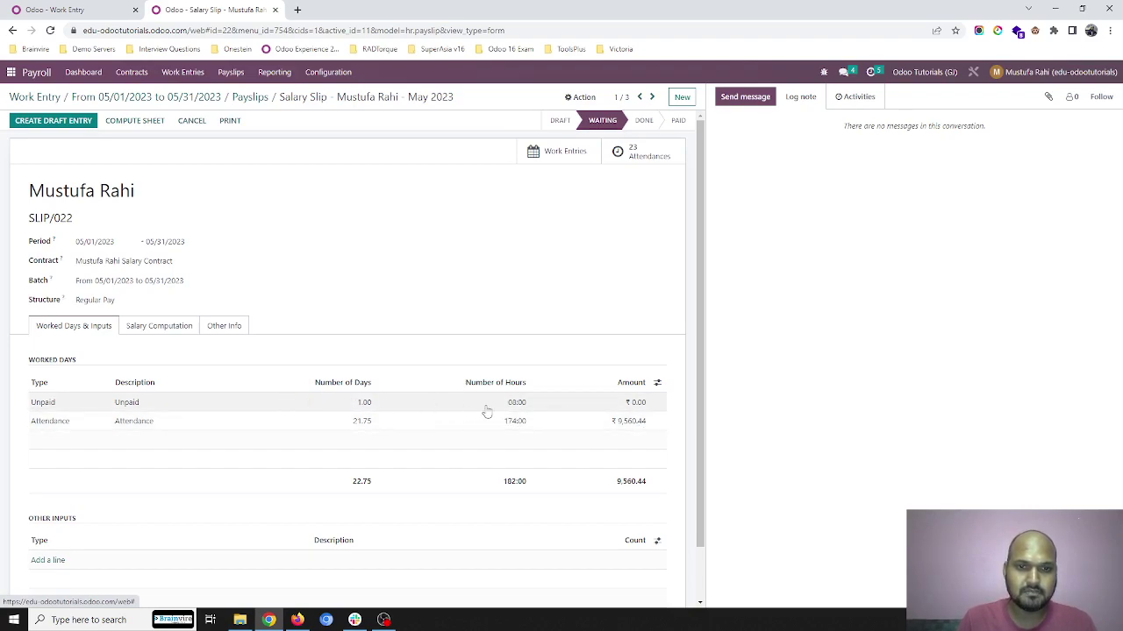
{"action": "left_click", "coordinate": [136, 330]}
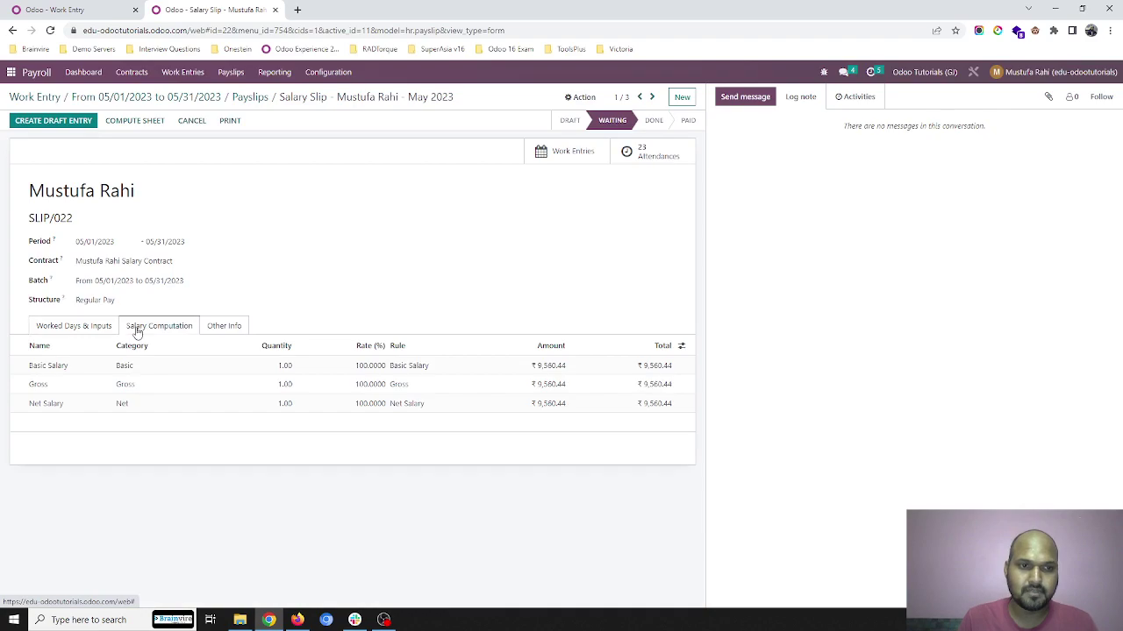
{"action": "left_click", "coordinate": [81, 326]}
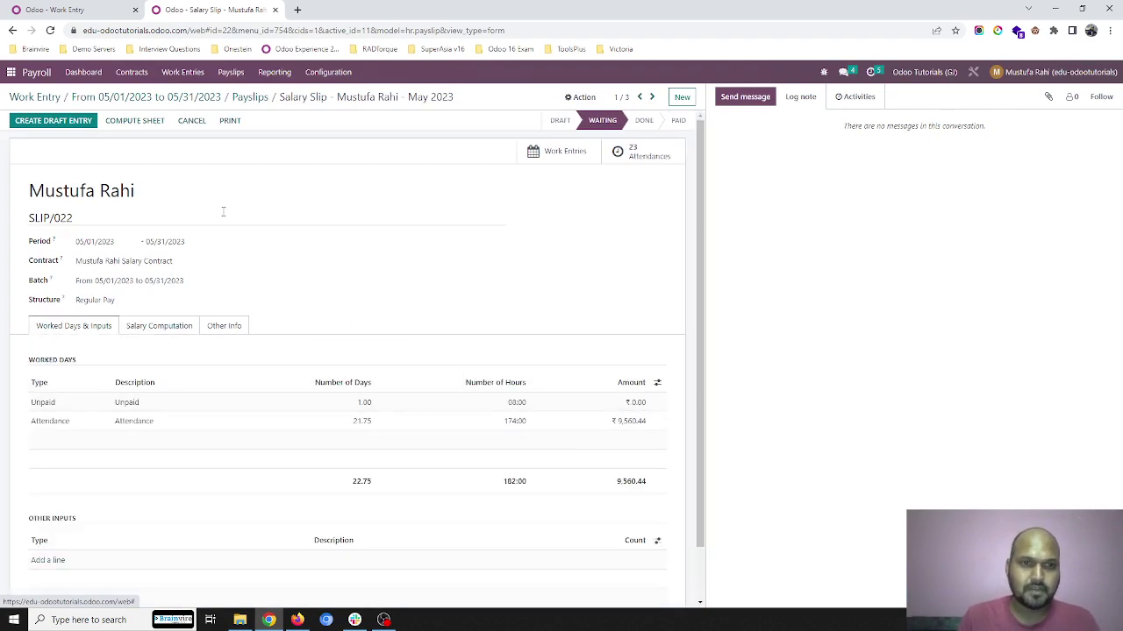
- Add an Attendance work entry on 29 May 2023 for the third employee
{"action": "left_click", "coordinate": [184, 99]}
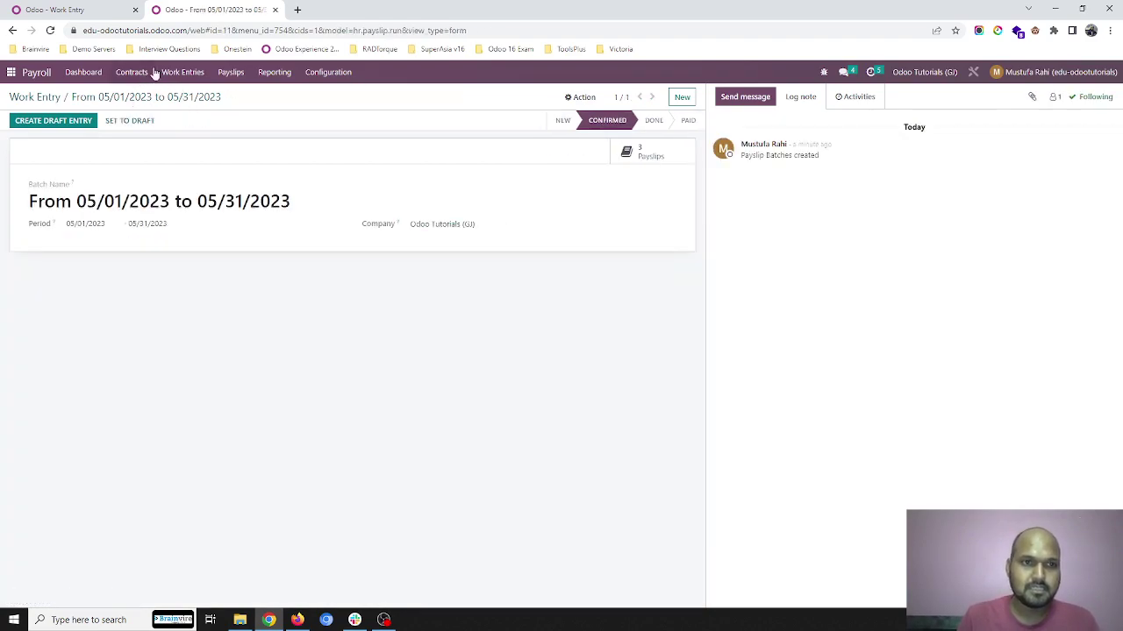
{"action": "left_click", "coordinate": [181, 74]}
{"action": "left_click", "coordinate": [184, 92]}
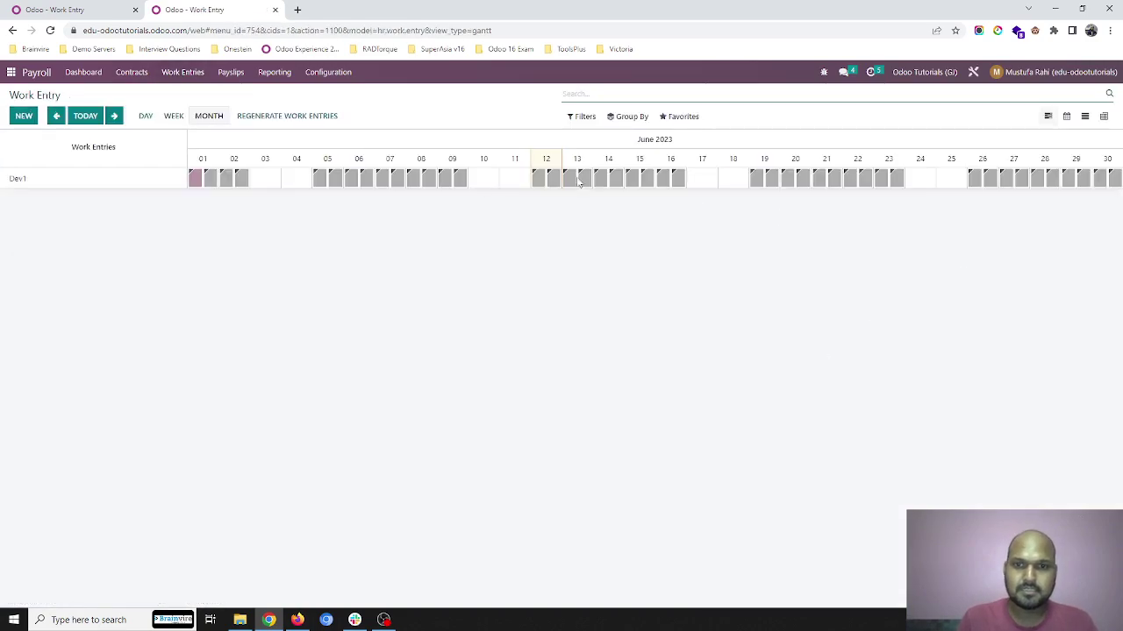
{"action": "left_click", "coordinate": [55, 116]}
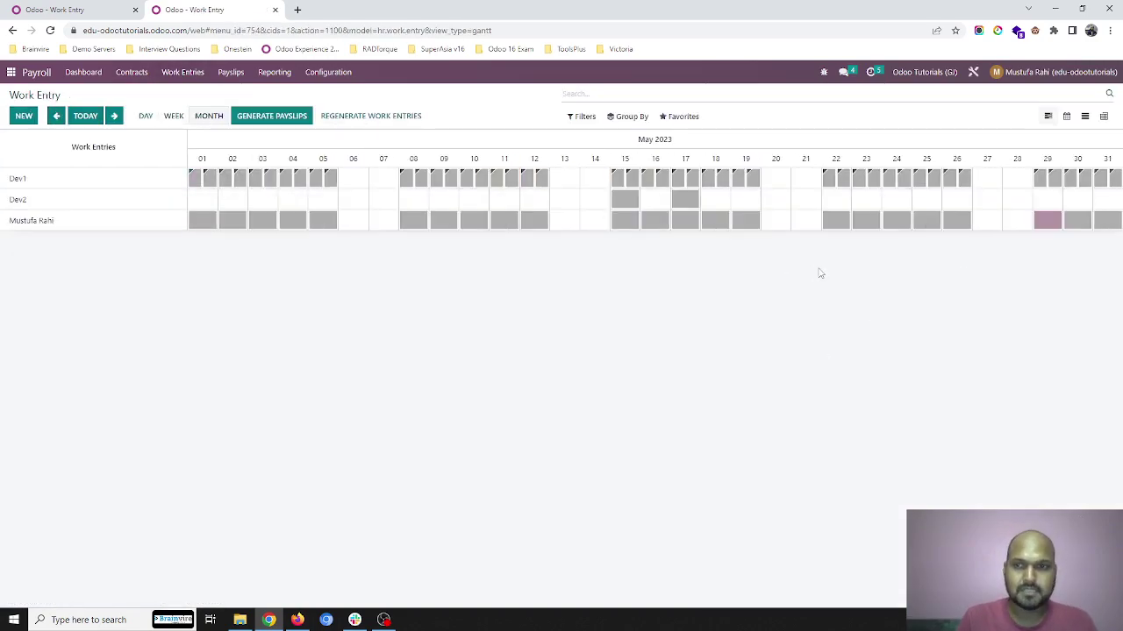
{"action": "left_click", "coordinate": [1050, 219]}
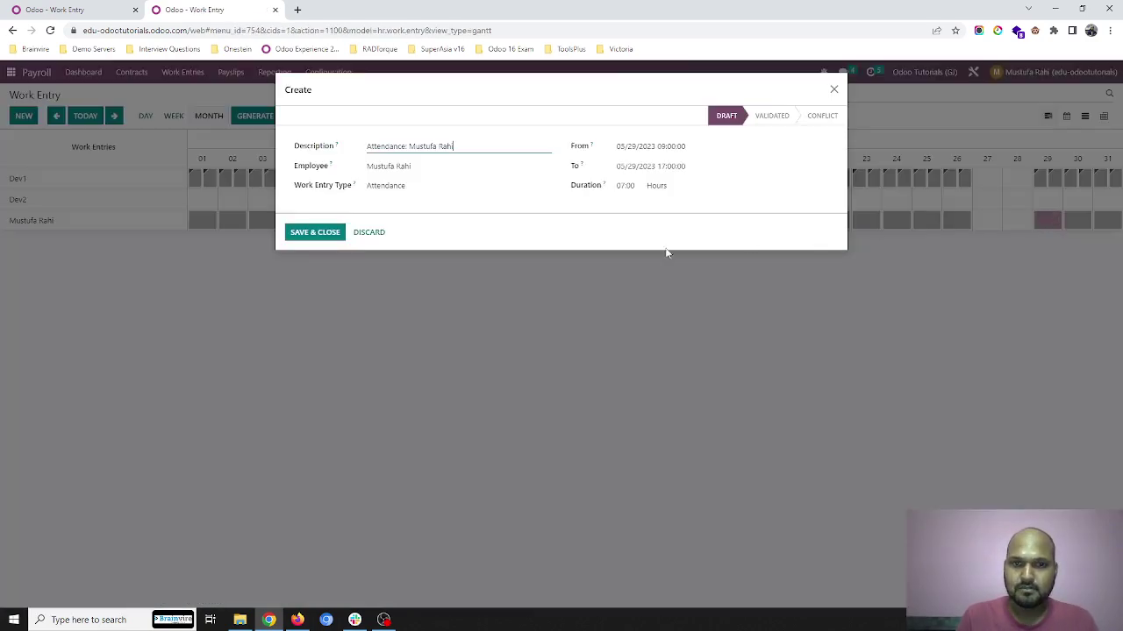
{"action": "left_click", "coordinate": [402, 186]}
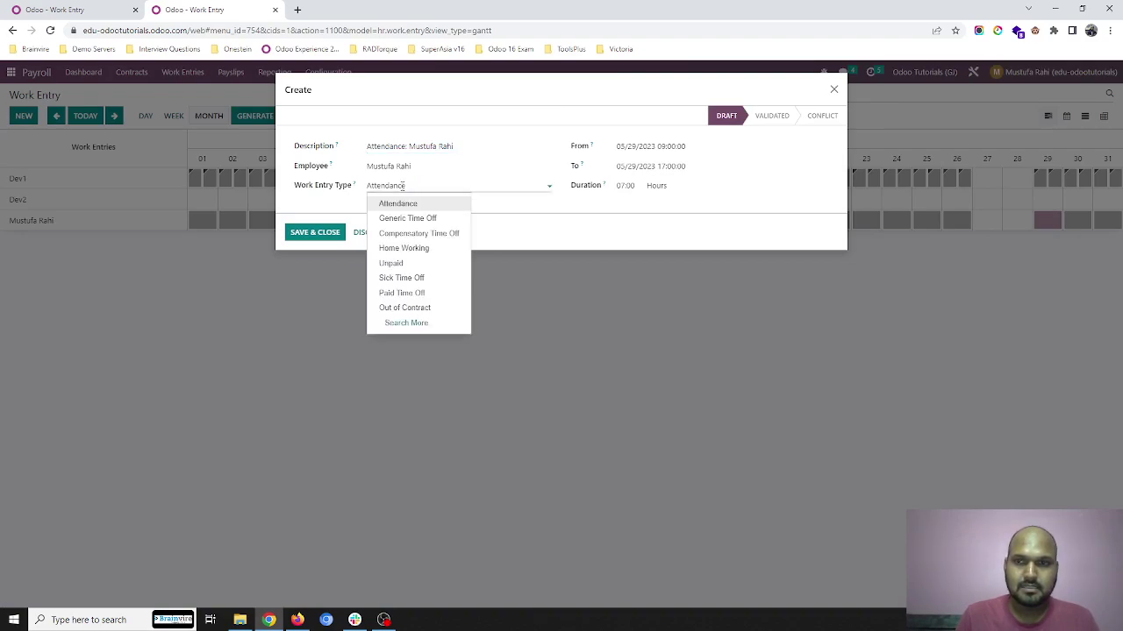
{"action": "left_click", "coordinate": [329, 233]}
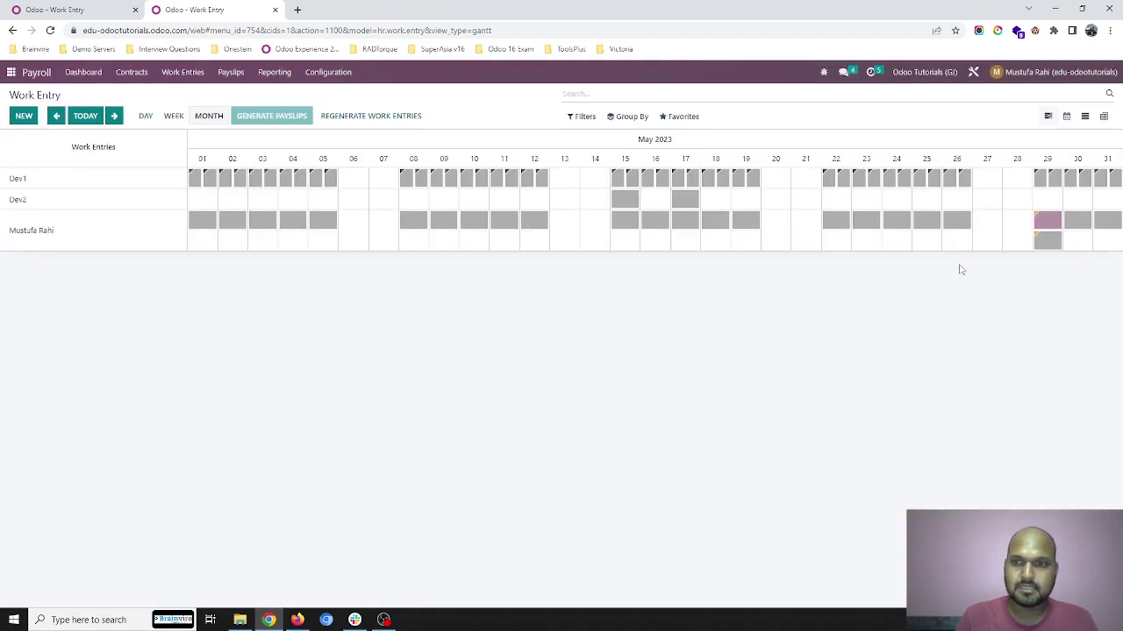
- Delete the conflicting 29 May Unpaid work entry
{"action": "left_click", "coordinate": [1047, 220]}
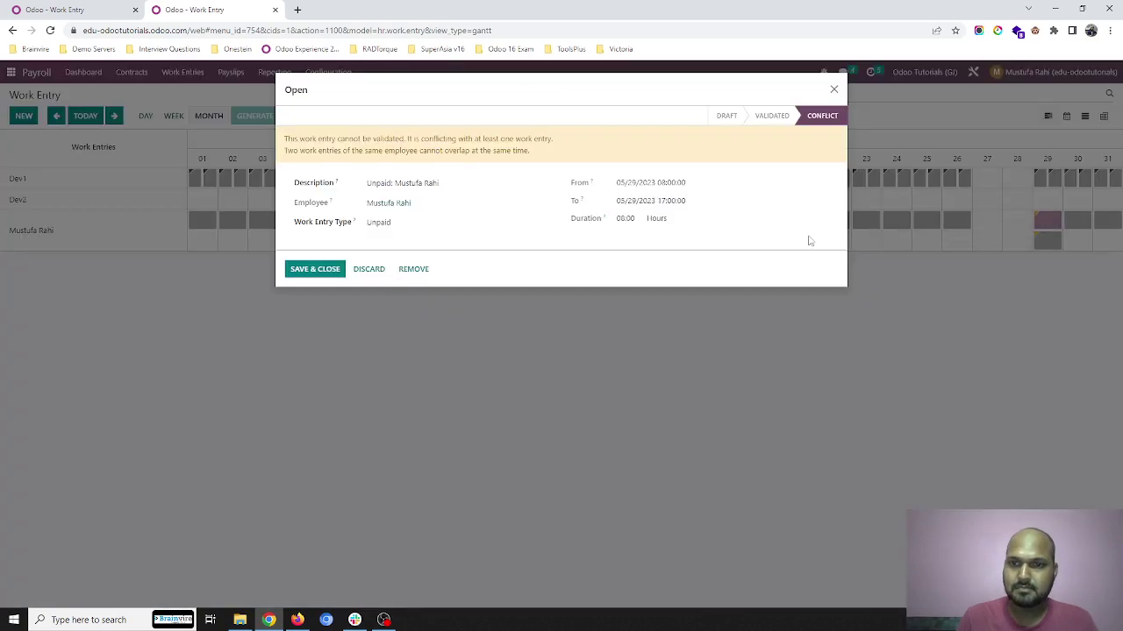
{"action": "left_click", "coordinate": [410, 269]}
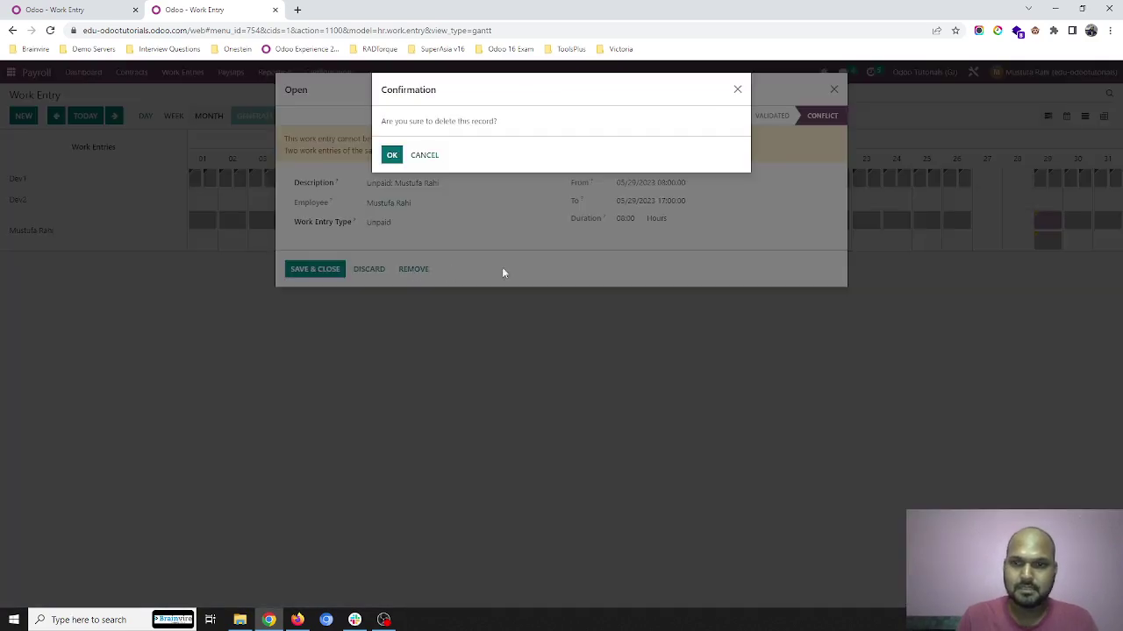
{"action": "left_click", "coordinate": [392, 155]}
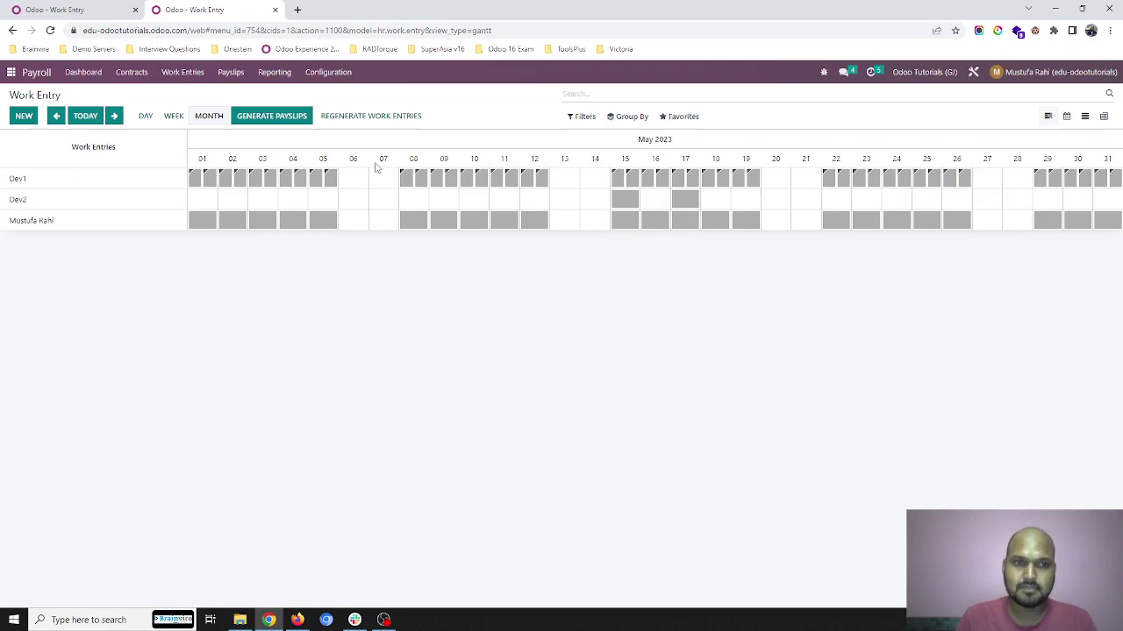
{"action": "left_click", "coordinate": [192, 75]}
- Browse the May payslip batches and open the third employee's batched May slip
{"action": "mouse_move", "coordinate": [232, 76]}
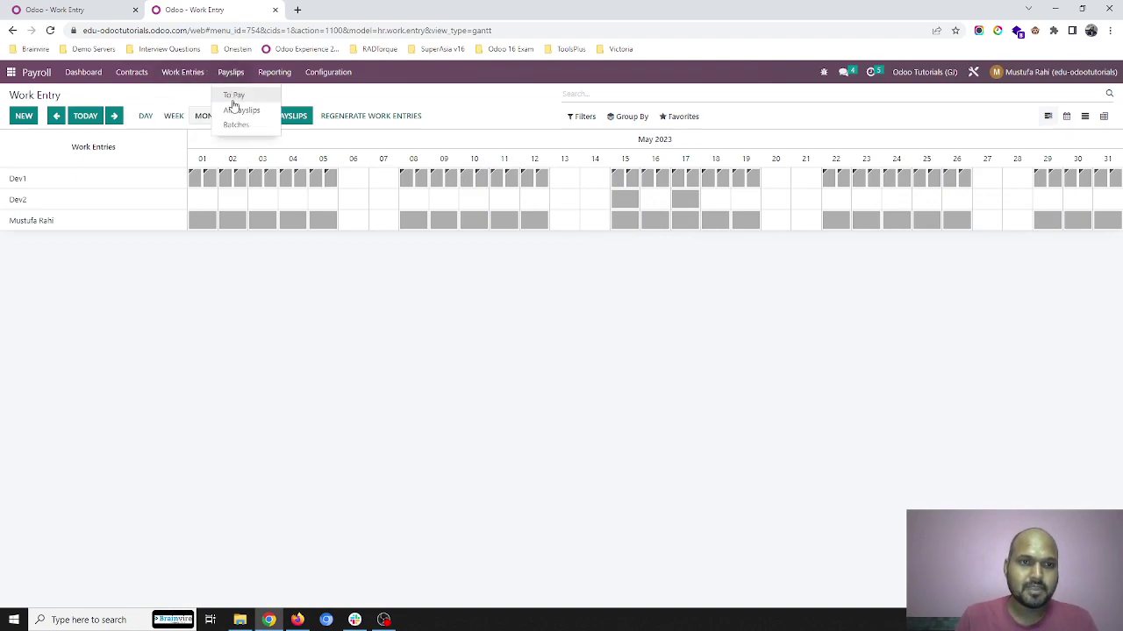
{"action": "left_click", "coordinate": [231, 109]}
{"action": "left_click", "coordinate": [112, 165]}
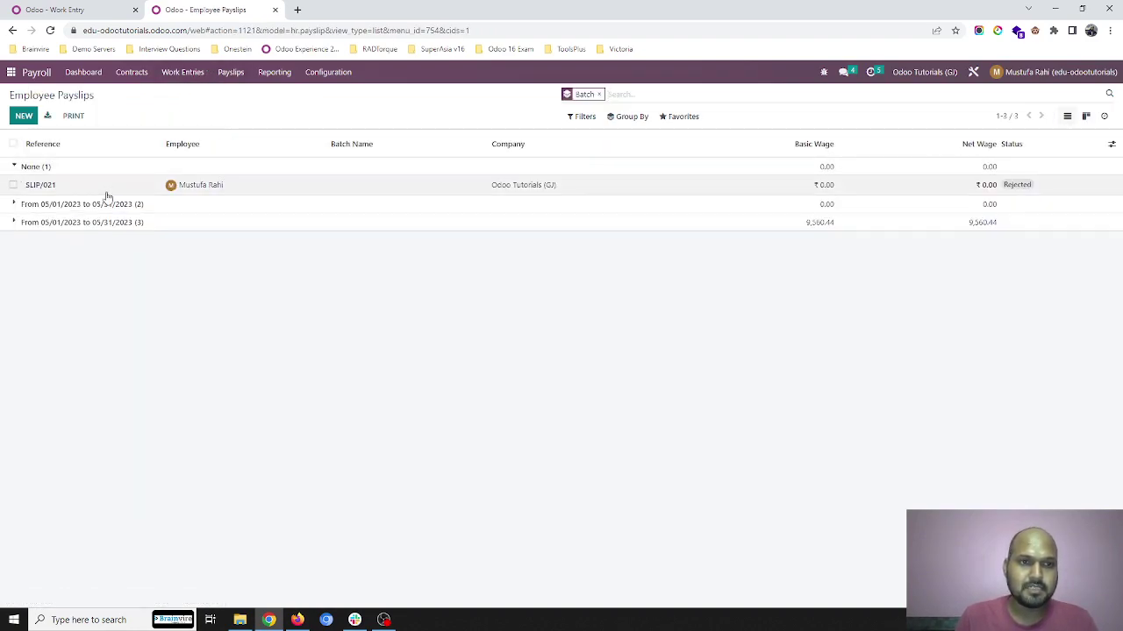
{"action": "left_click", "coordinate": [106, 188]}
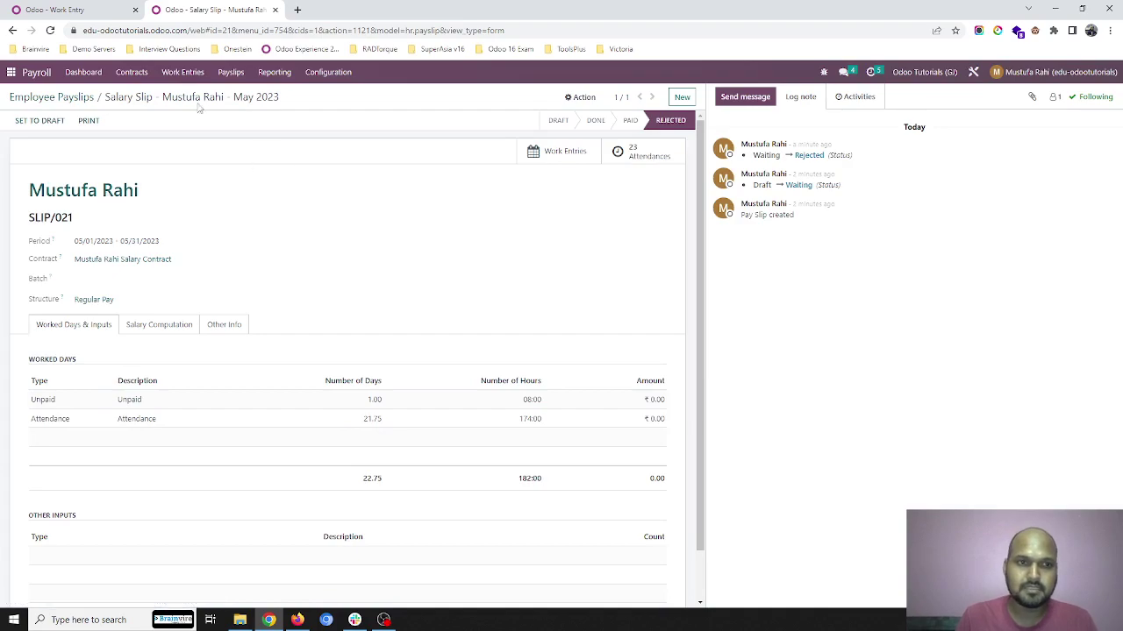
{"action": "left_click", "coordinate": [79, 98]}
{"action": "left_click", "coordinate": [116, 204]}
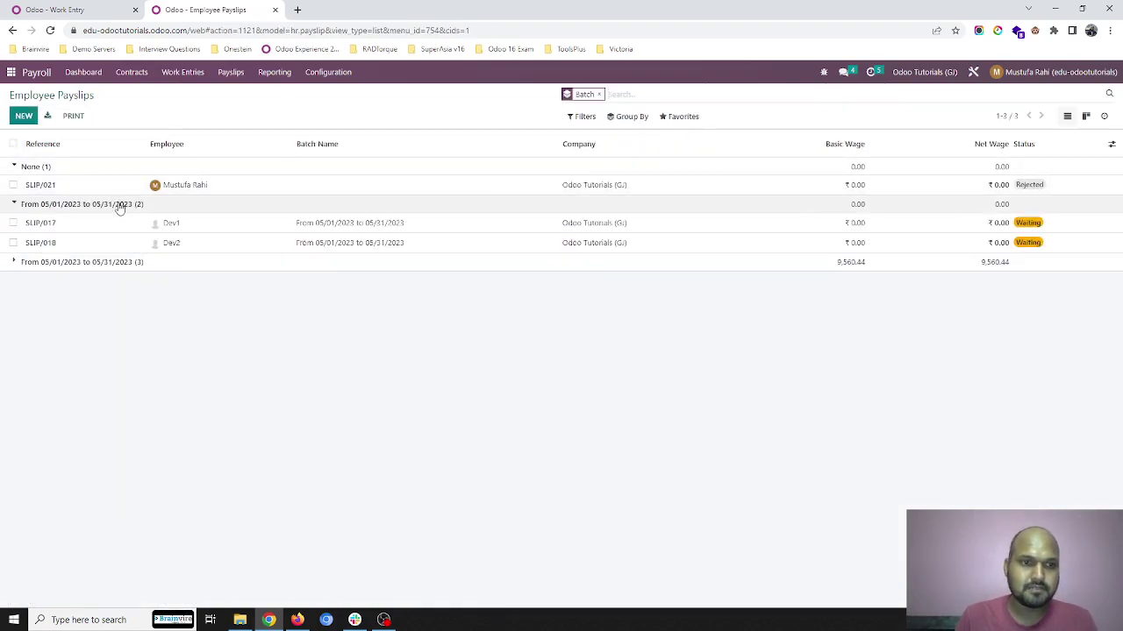
{"action": "left_click", "coordinate": [119, 264]}
{"action": "left_click", "coordinate": [198, 281]}
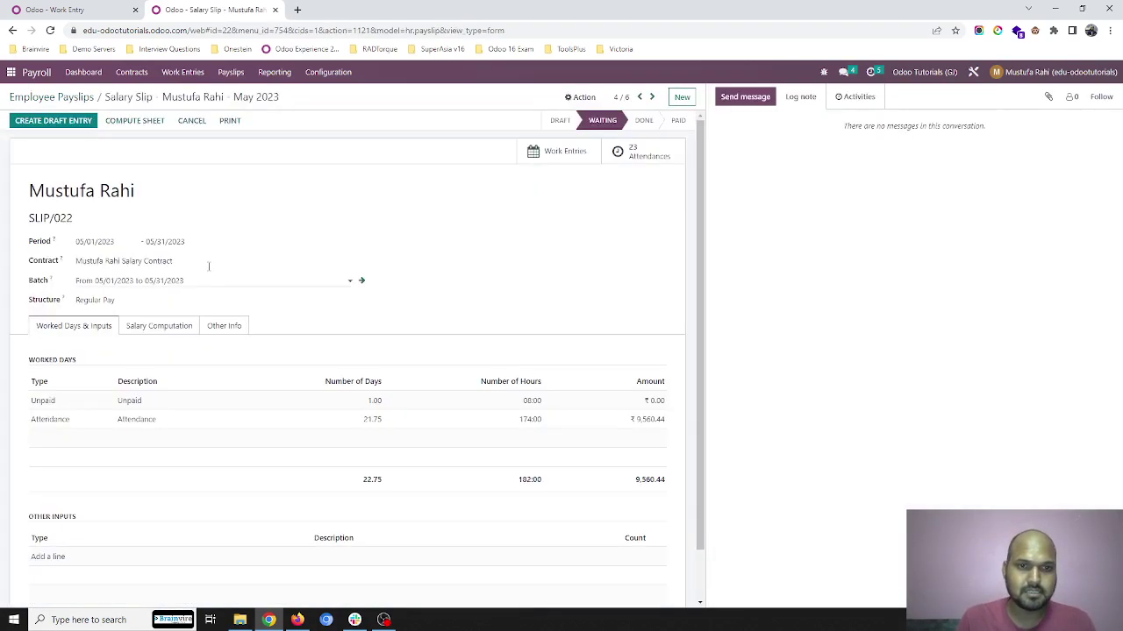
- Recompute the whole sheet: ₹10,000.00 for 22.63 attendance days, no unpaid line
{"action": "left_click", "coordinate": [581, 98]}
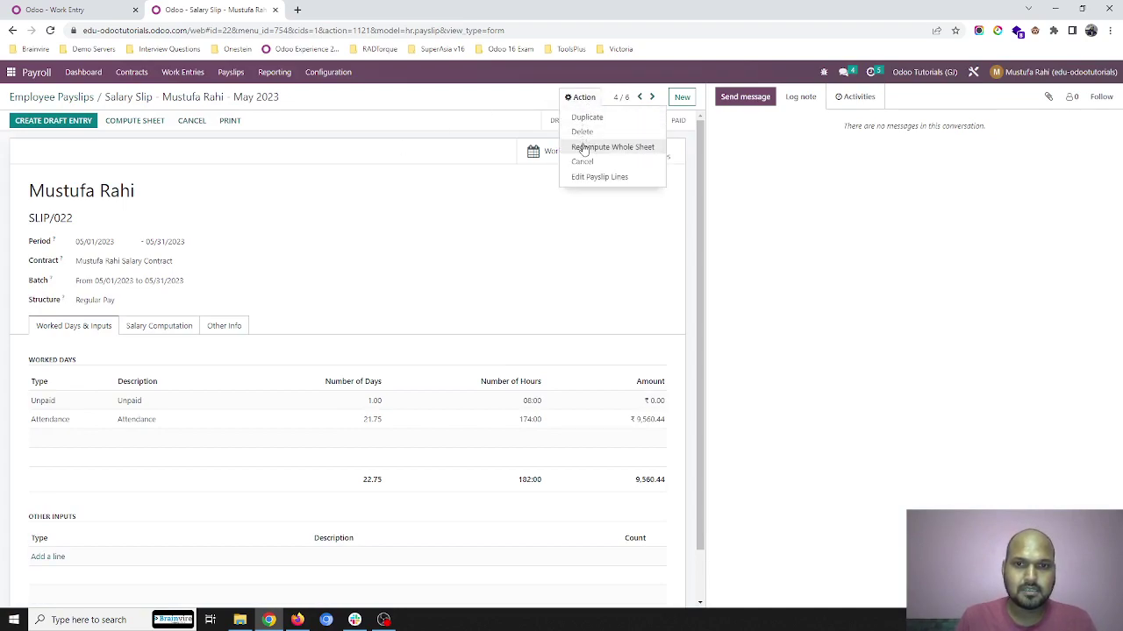
{"action": "left_click", "coordinate": [610, 146]}
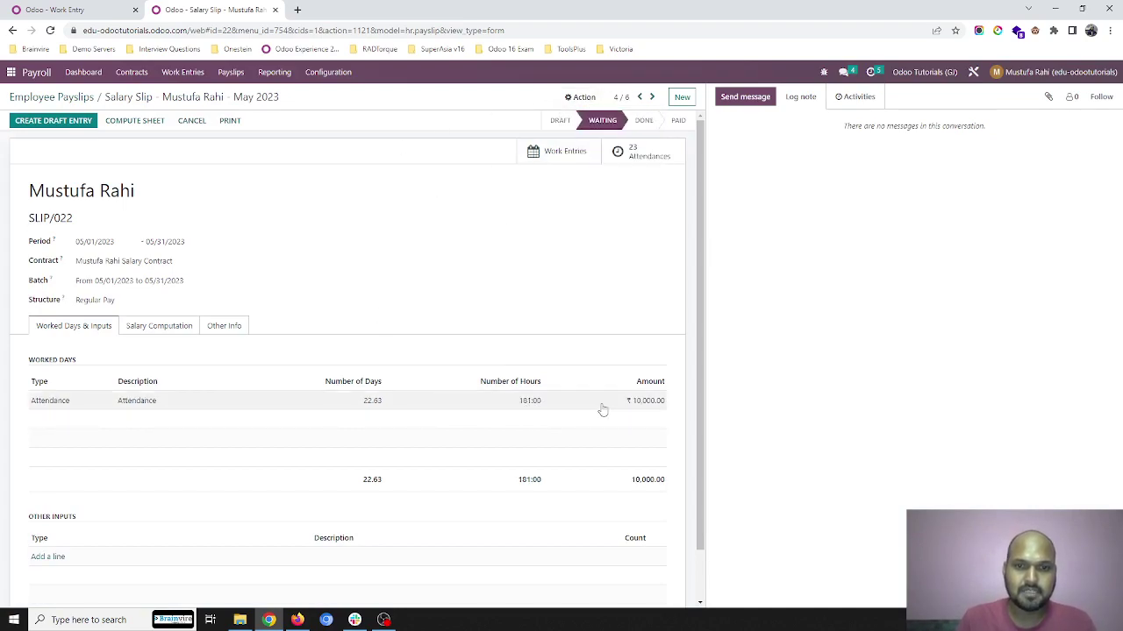
{"action": "left_click", "coordinate": [167, 328]}
{"action": "left_click", "coordinate": [87, 326]}
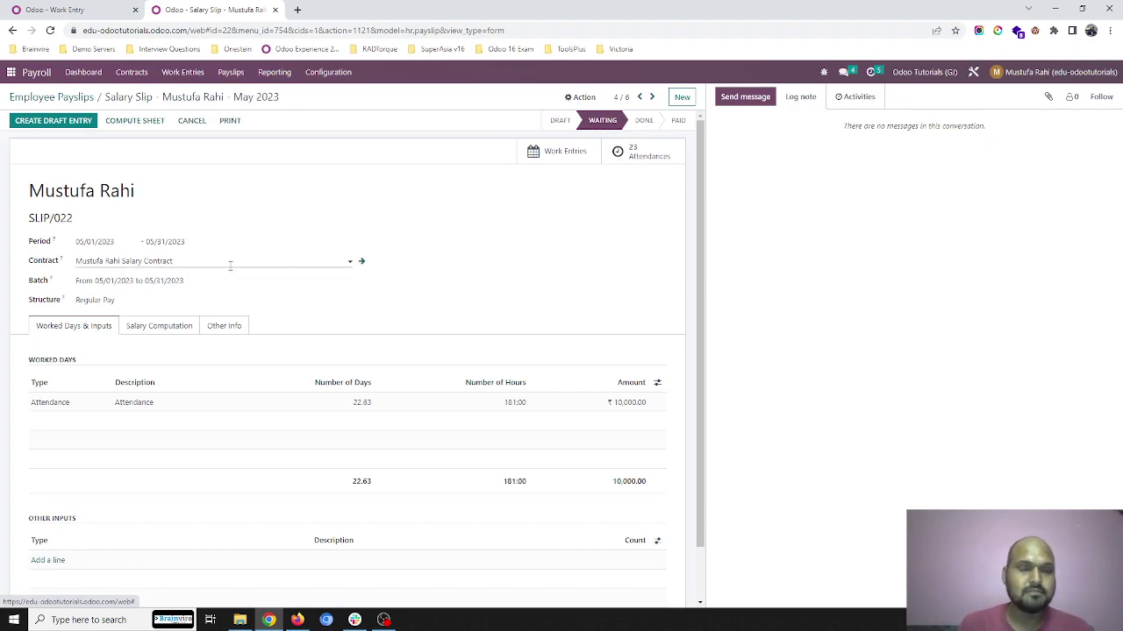
- Glance at the work entries calendar, then open the Dev1 Salary Contract
{"action": "left_click", "coordinate": [78, 97]}
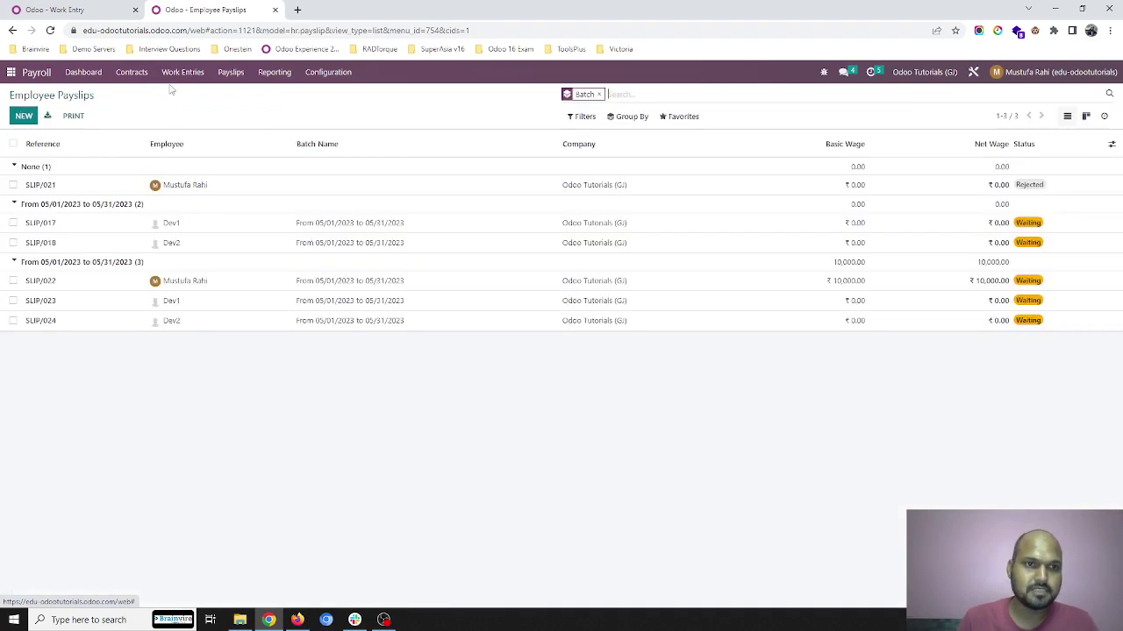
{"action": "left_click", "coordinate": [100, 10]}
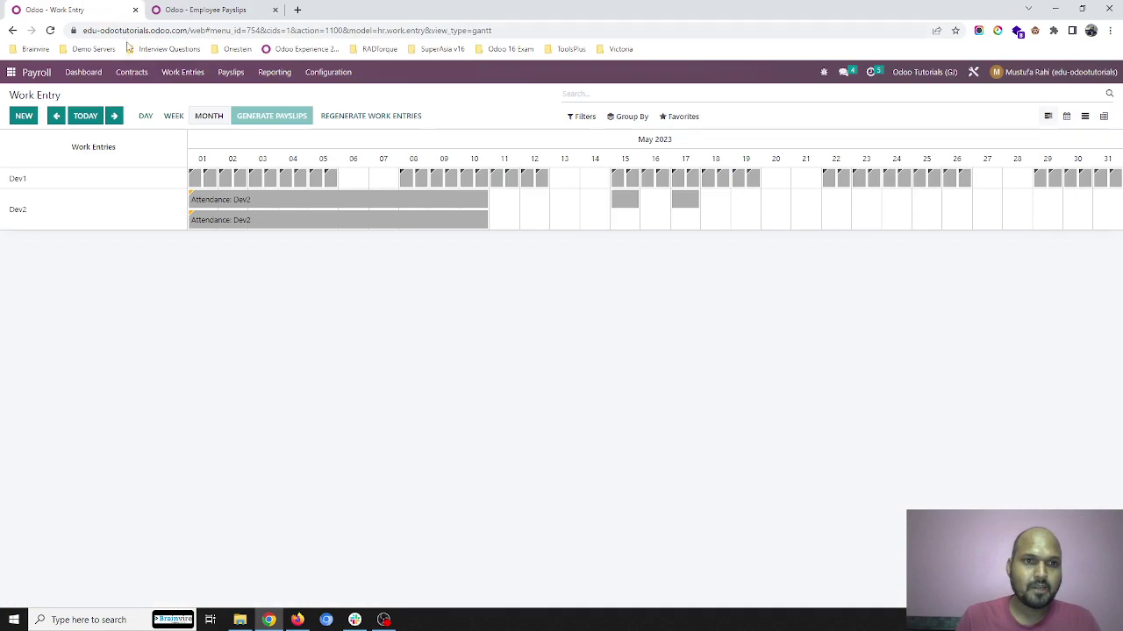
{"action": "left_click", "coordinate": [202, 10]}
{"action": "left_click", "coordinate": [185, 74]}
{"action": "mouse_move", "coordinate": [132, 73]}
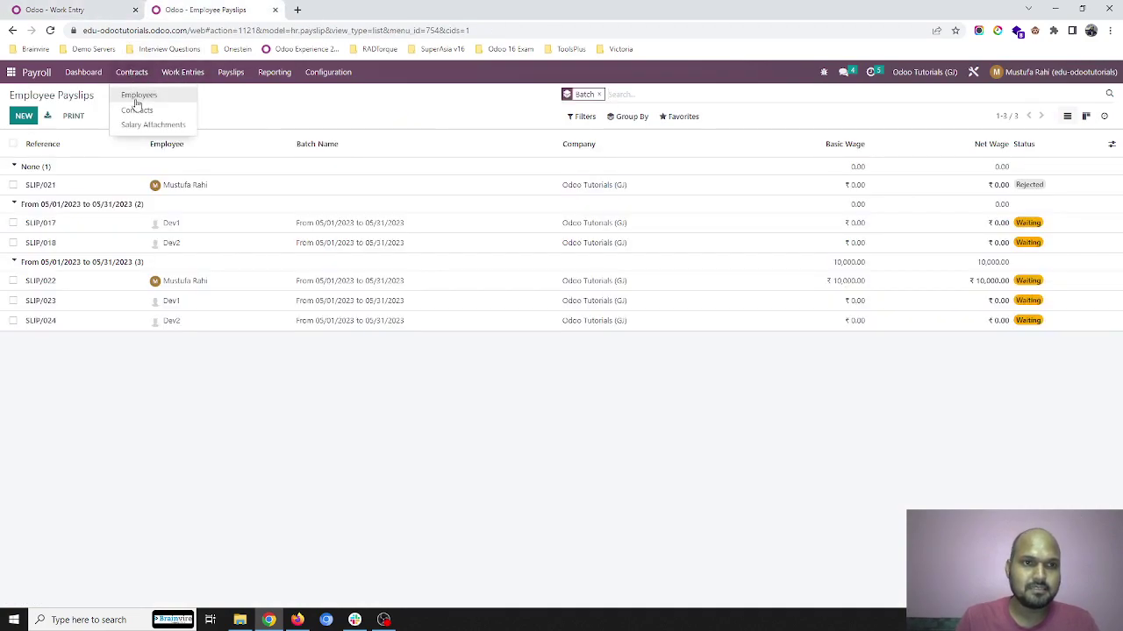
{"action": "left_click", "coordinate": [140, 110]}
{"action": "left_click", "coordinate": [215, 217]}
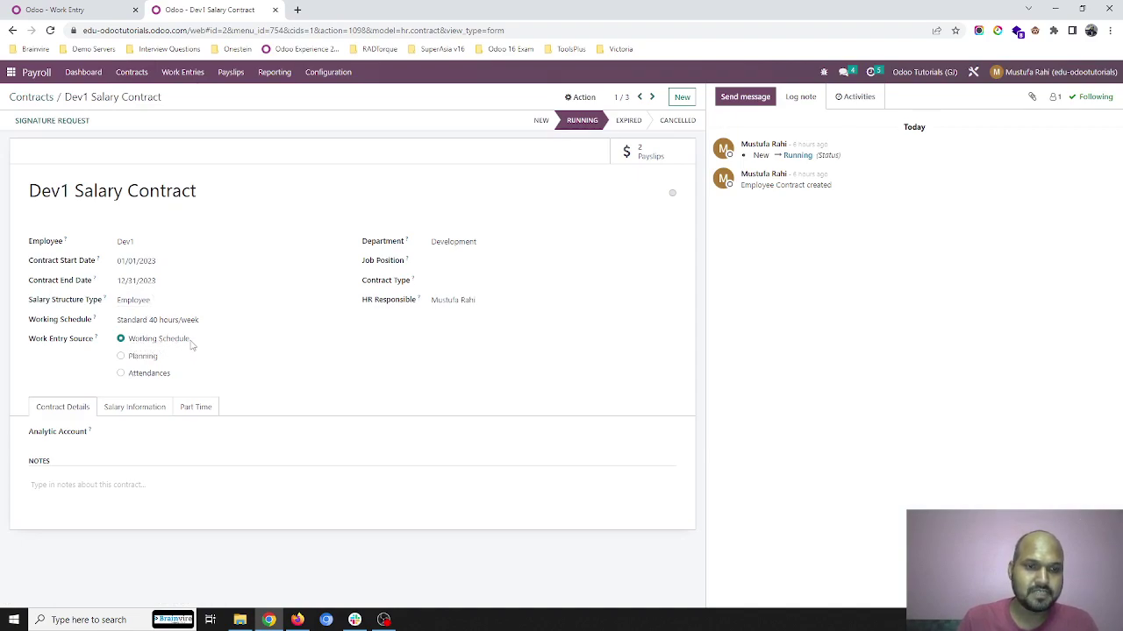
- Review Dev1's ₹6,000 monthly wage, Working Schedule source and Employee structure type
{"action": "left_click", "coordinate": [140, 407]}
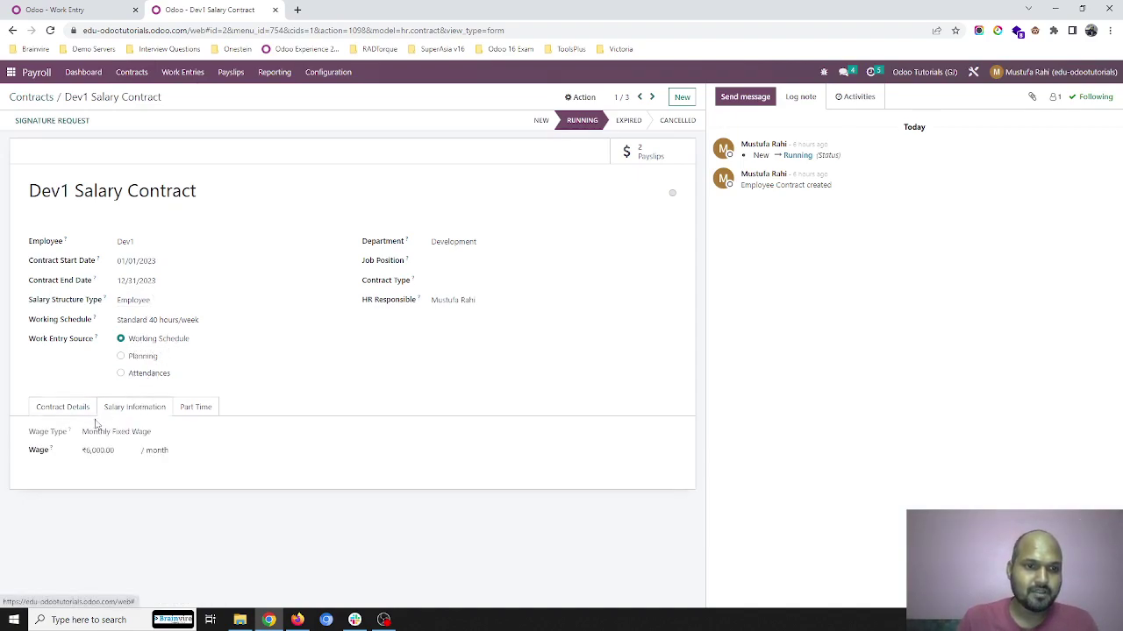
{"action": "left_click", "coordinate": [194, 409]}
{"action": "left_click", "coordinate": [145, 407]}
{"action": "left_click", "coordinate": [80, 407]}
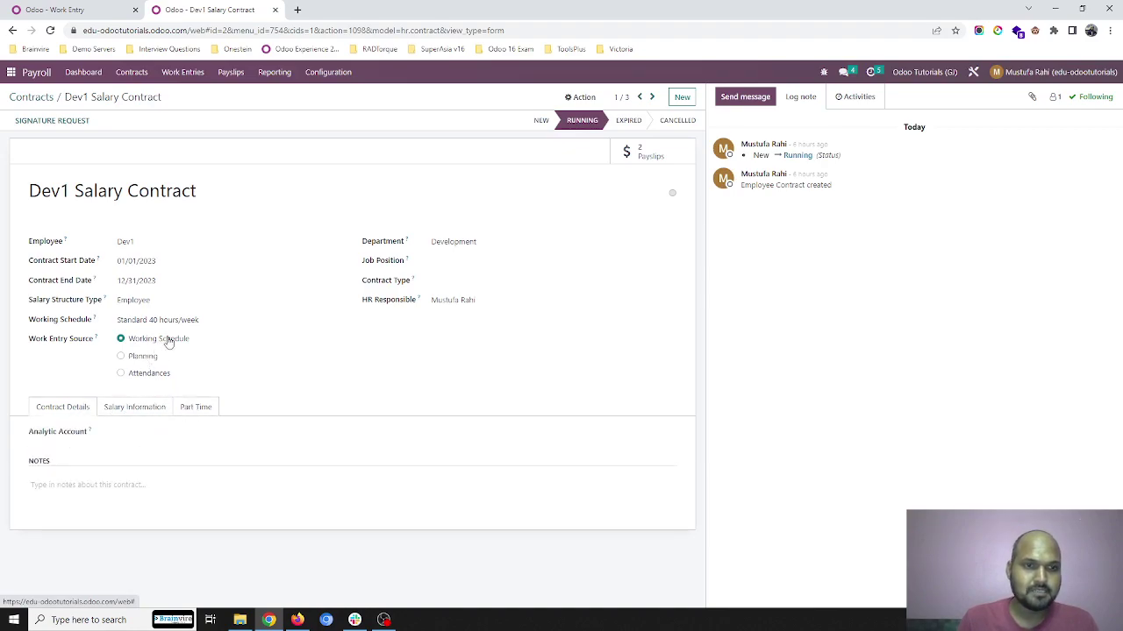
{"action": "left_click", "coordinate": [333, 300]}
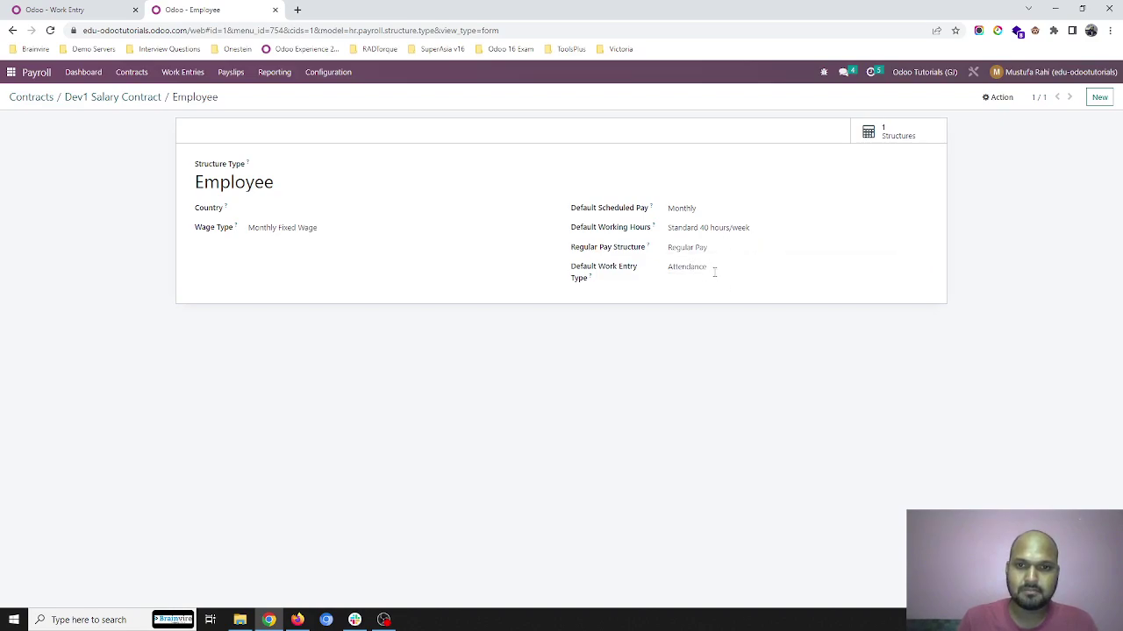
{"action": "left_click", "coordinate": [131, 97]}
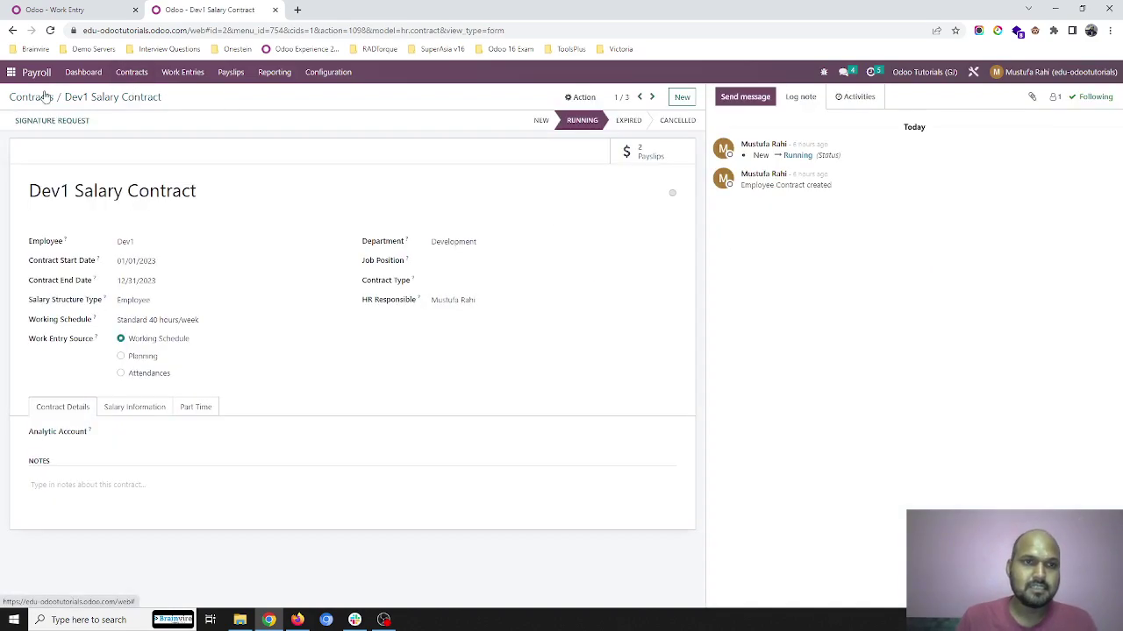
- Look up the Standard 40 hours/week working schedule via the 'workin' menu search
{"action": "left_click", "coordinate": [11, 73]}
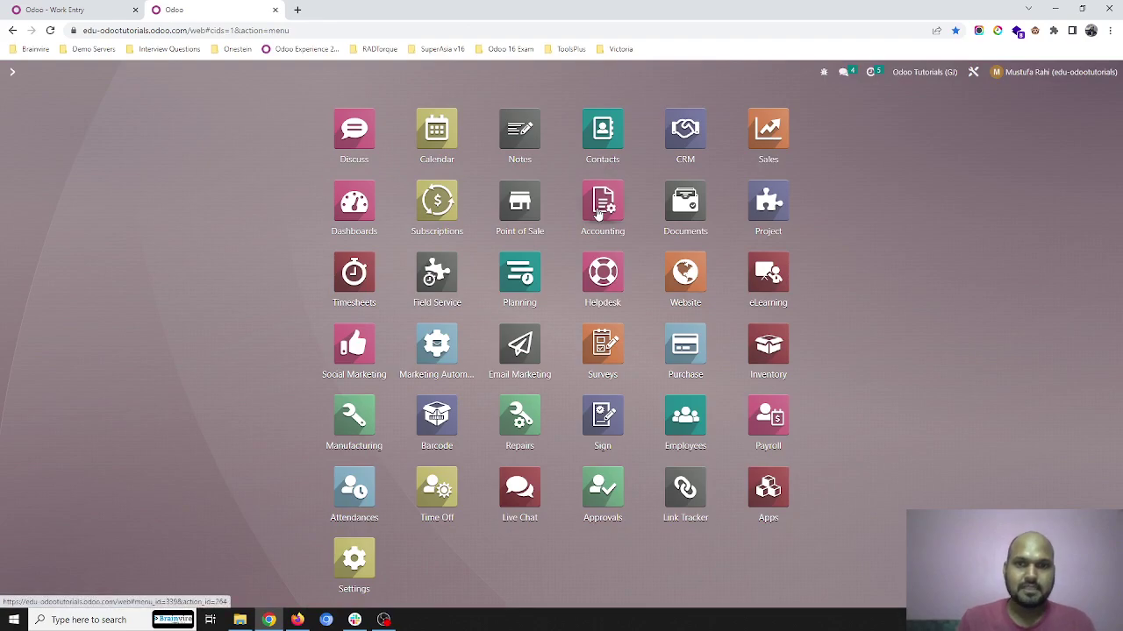
{"action": "type", "text": "workin"}
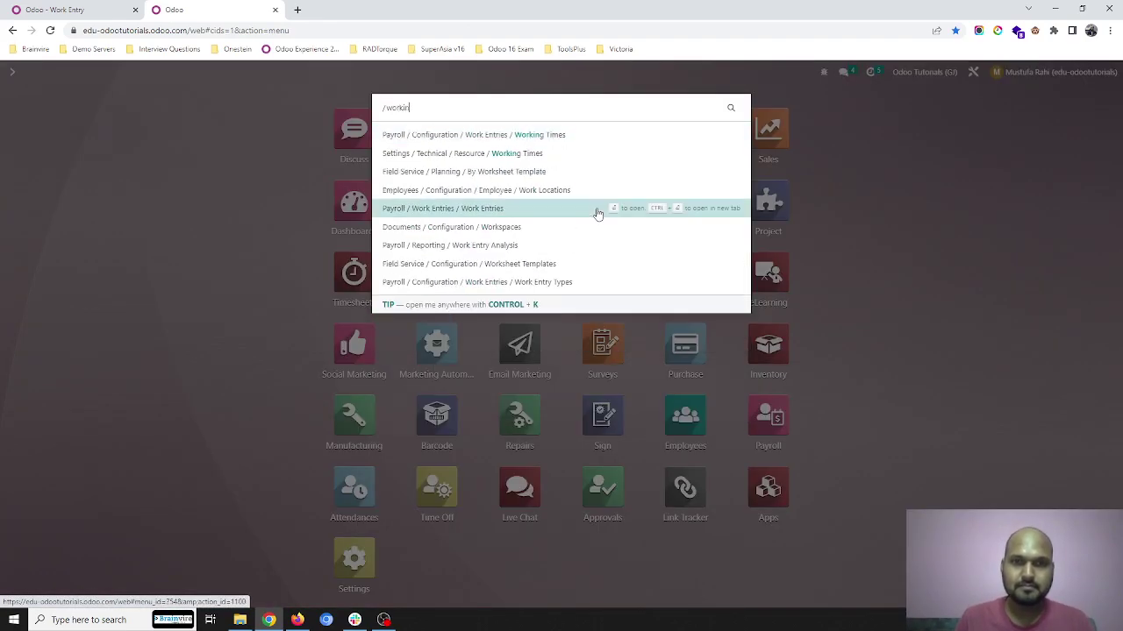
{"action": "key", "text": "BackSpace"}
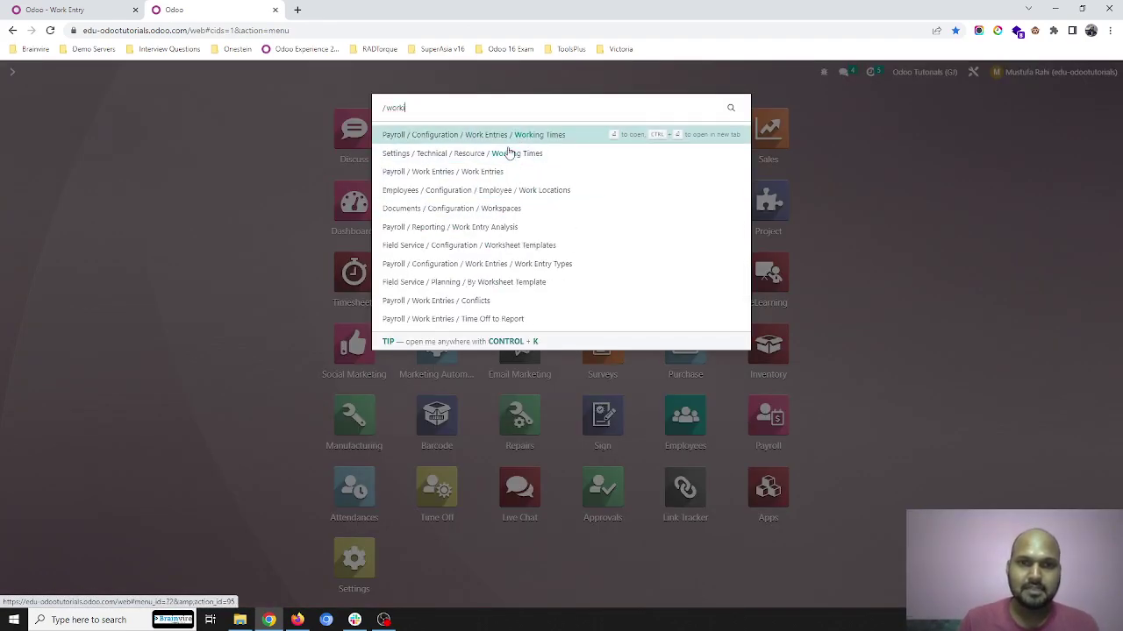
{"action": "left_click", "coordinate": [530, 152]}
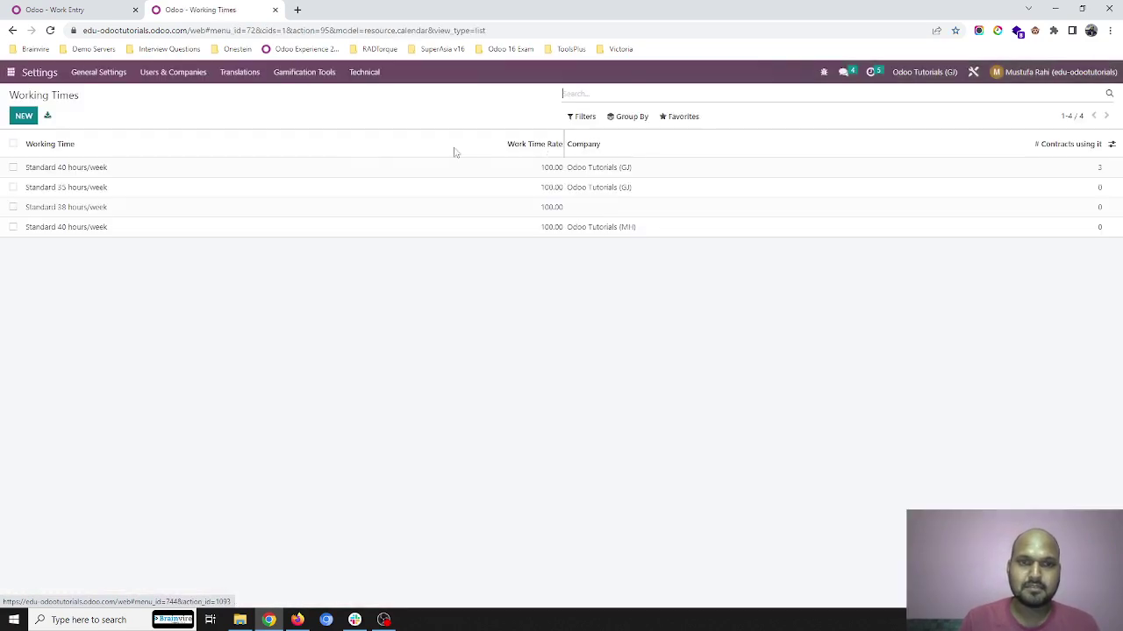
{"action": "left_click", "coordinate": [266, 168]}
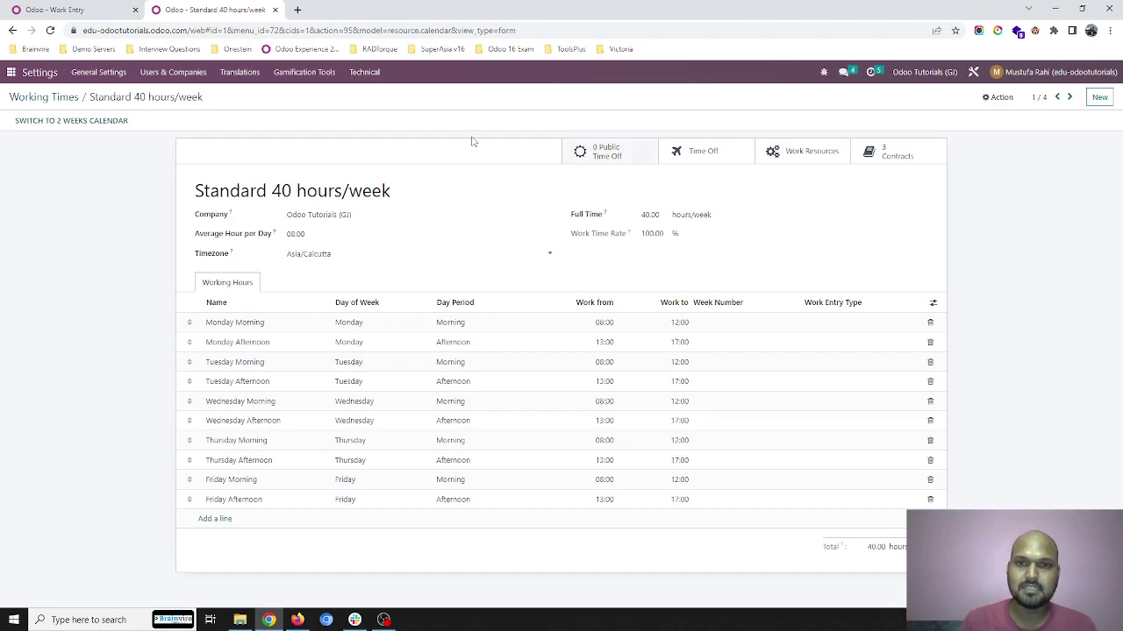
- Open Payroll's Work Entries view from the '/work' command palette
{"action": "left_click", "coordinate": [11, 72]}
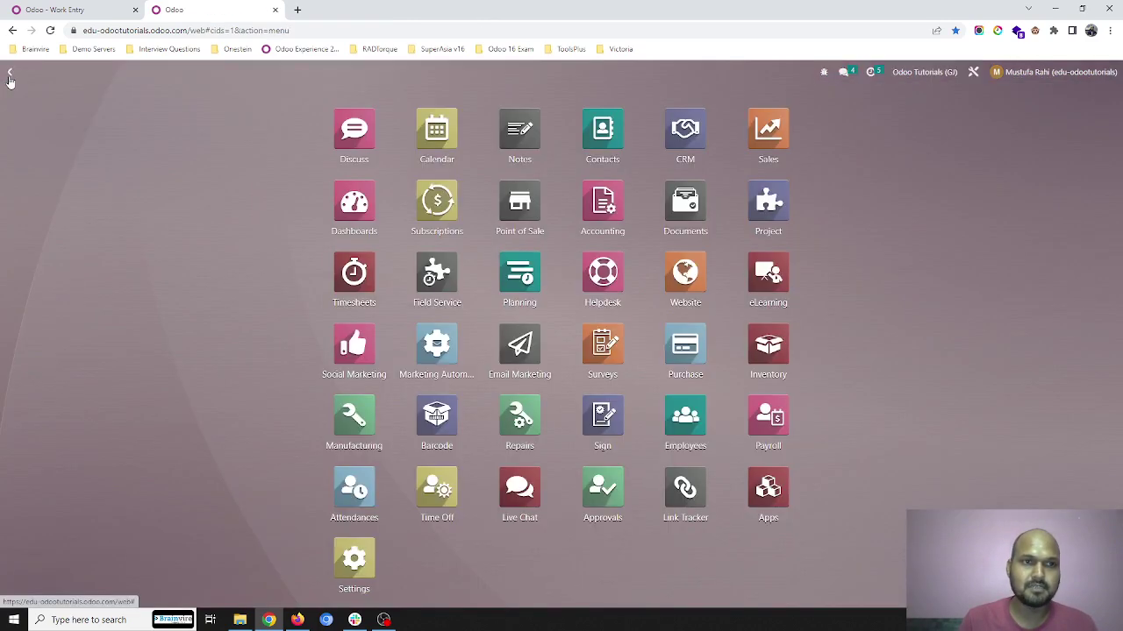
{"action": "type", "text": "/work"}
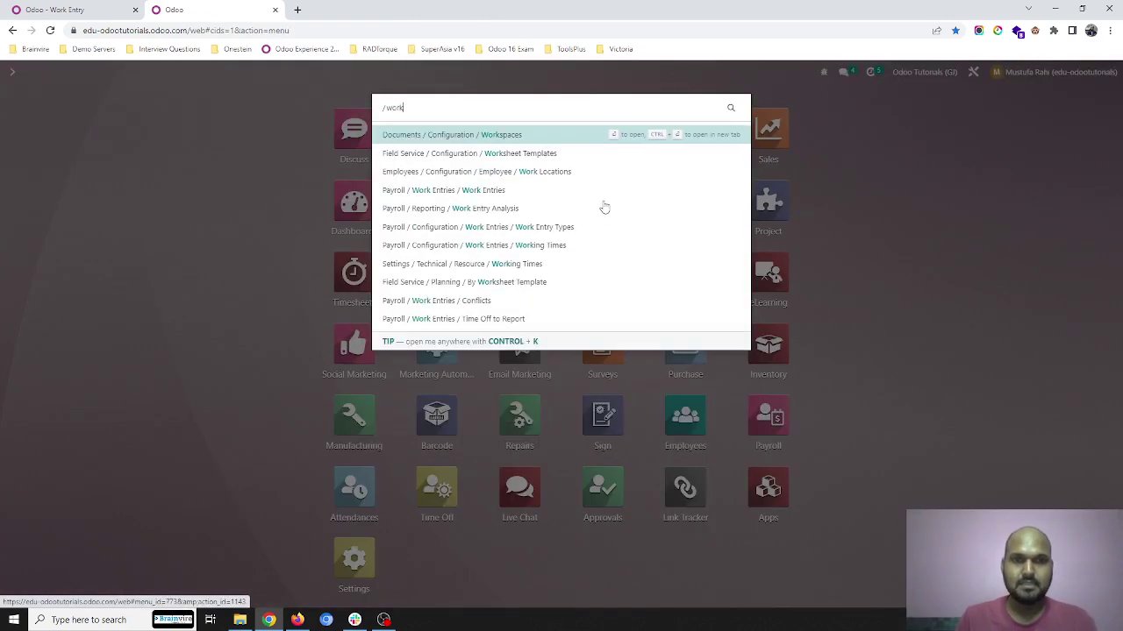
{"action": "key", "text": "Down"}
{"action": "key", "text": "Down"}
{"action": "key", "text": "Down"}
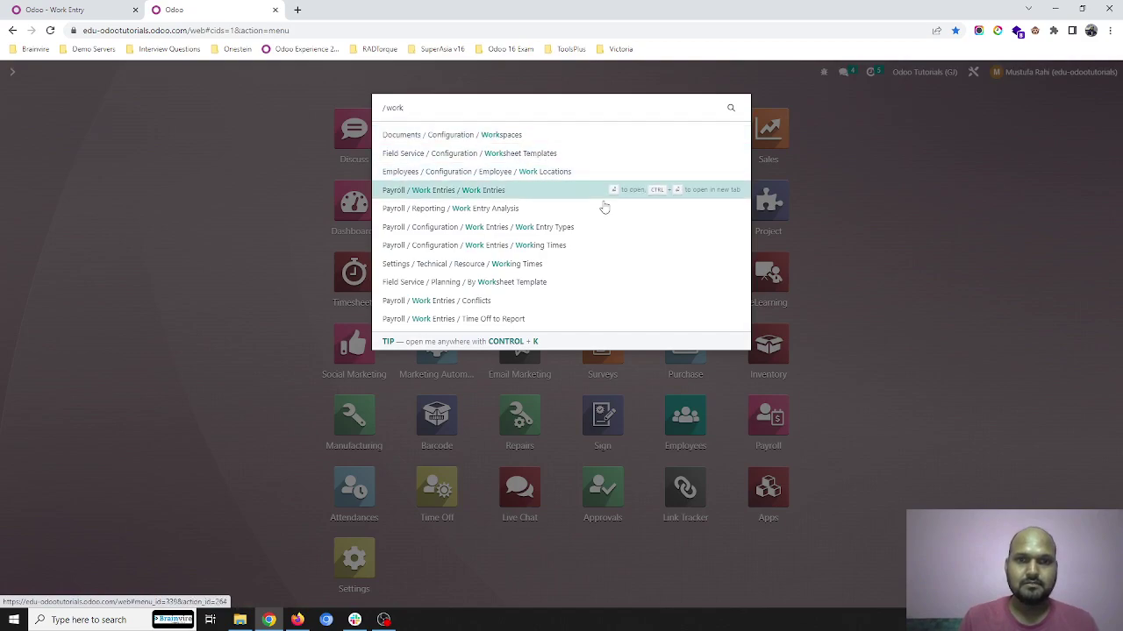
{"action": "key", "text": "Return"}
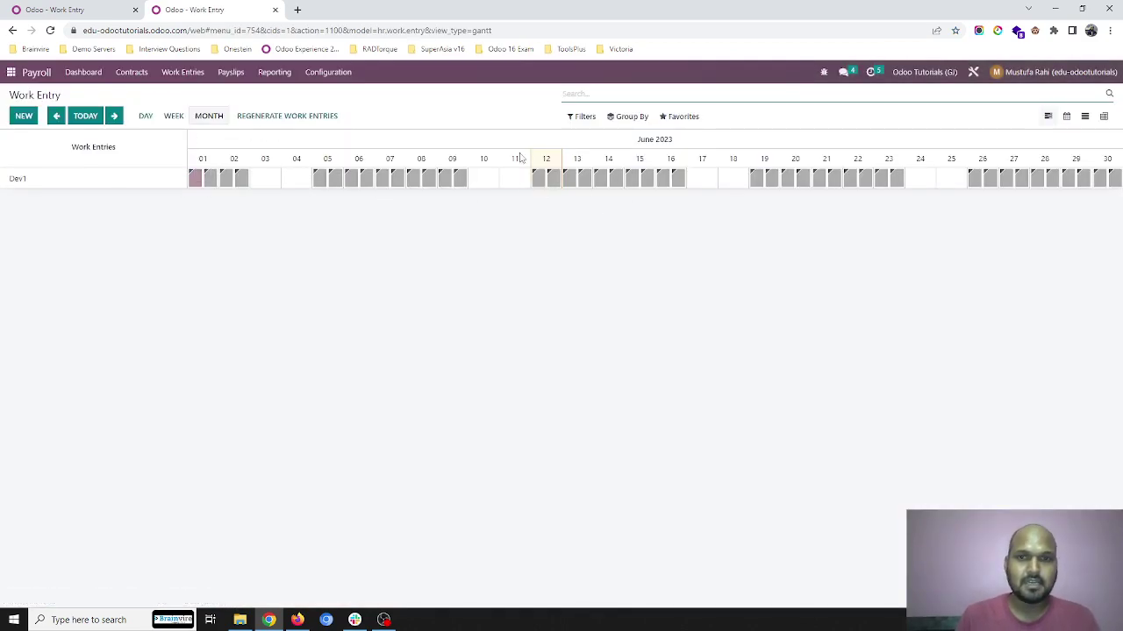
- In list view, select all work entries on the page and delete them
{"action": "left_click", "coordinate": [1084, 117]}
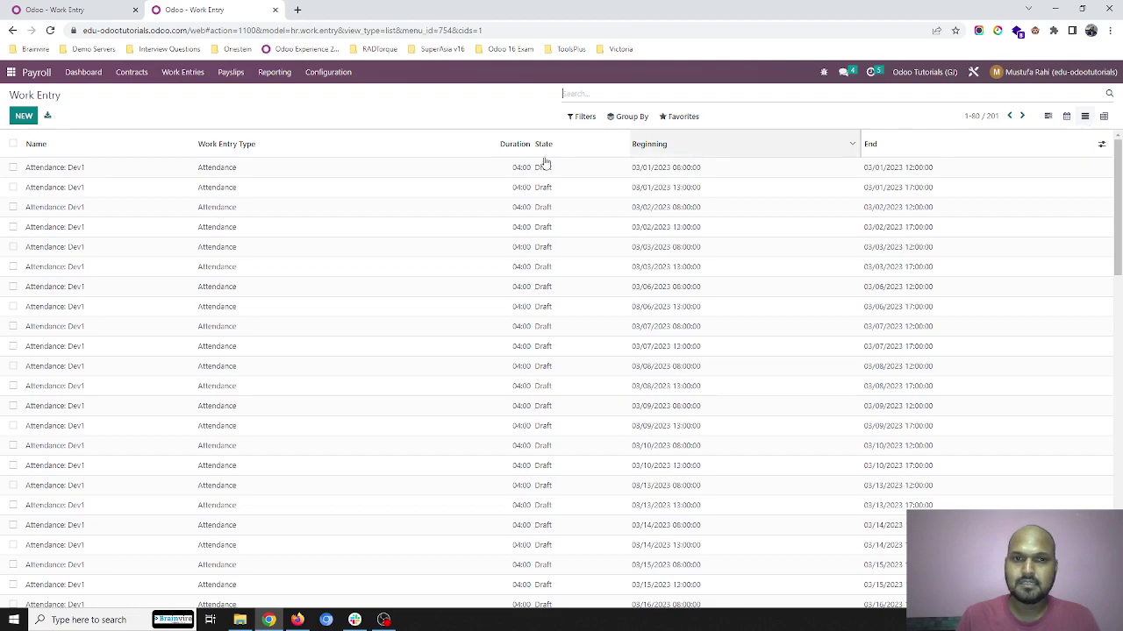
{"action": "left_click", "coordinate": [16, 145]}
{"action": "left_click", "coordinate": [527, 115]}
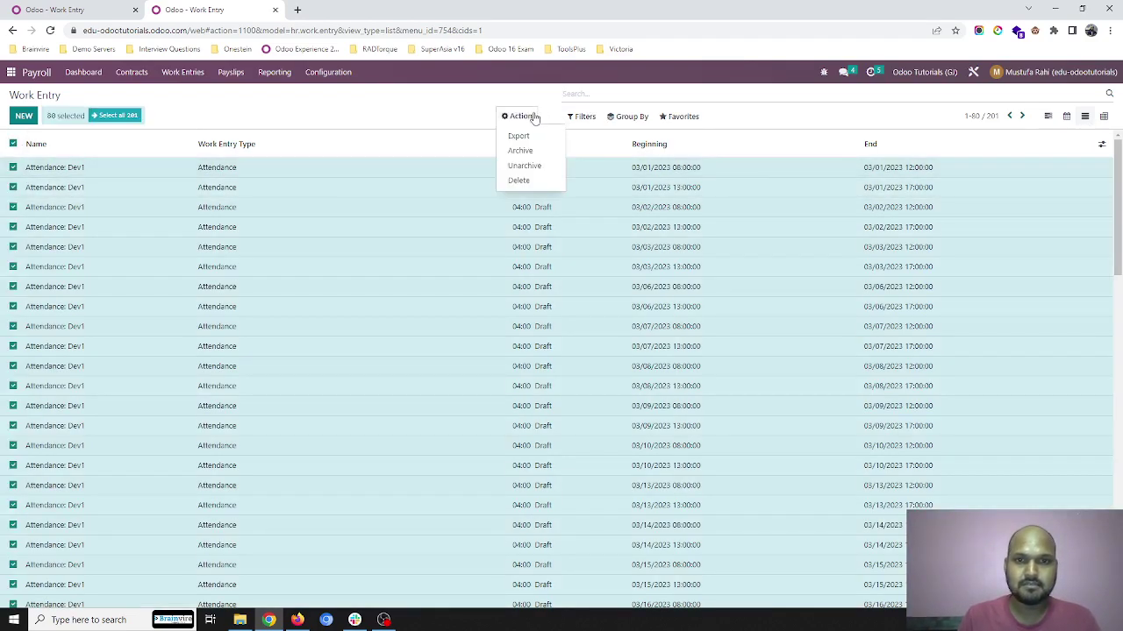
{"action": "left_click", "coordinate": [527, 180]}
{"action": "left_click", "coordinate": [392, 158]}
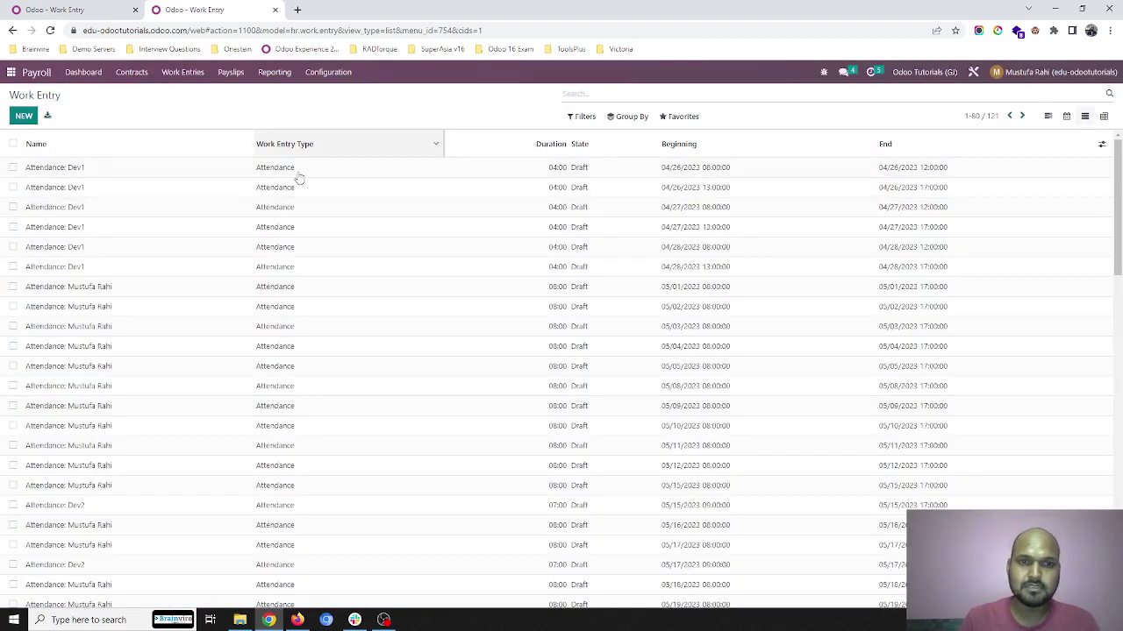
- Group entries by employee and delete all of Dev1's entries, including the remaining 16
{"action": "left_click", "coordinate": [616, 121]}
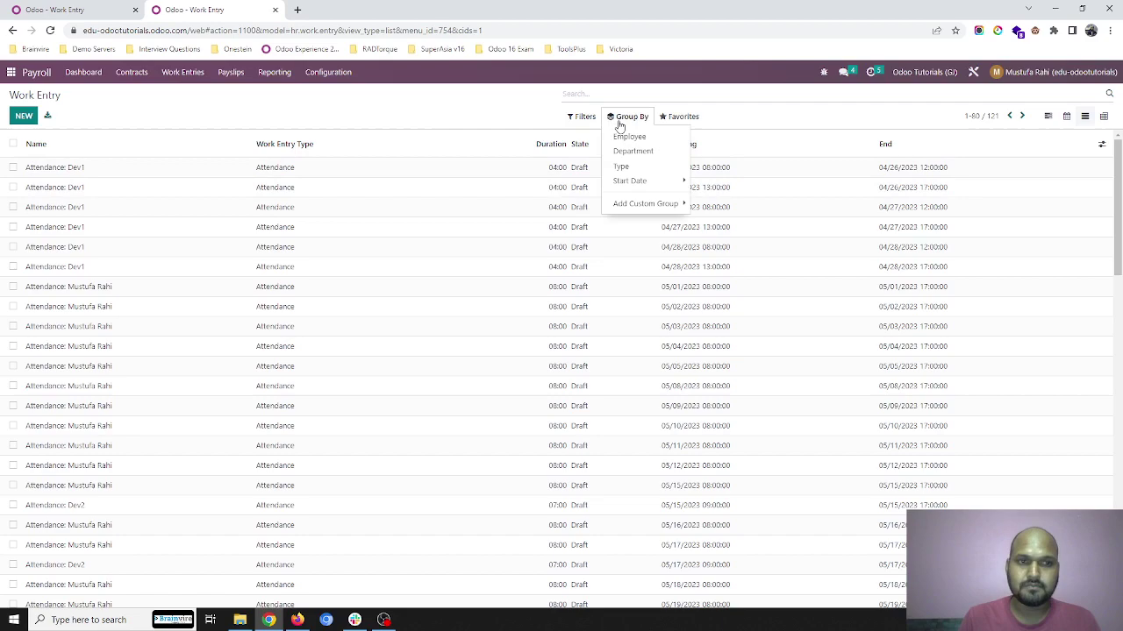
{"action": "left_click", "coordinate": [628, 136]}
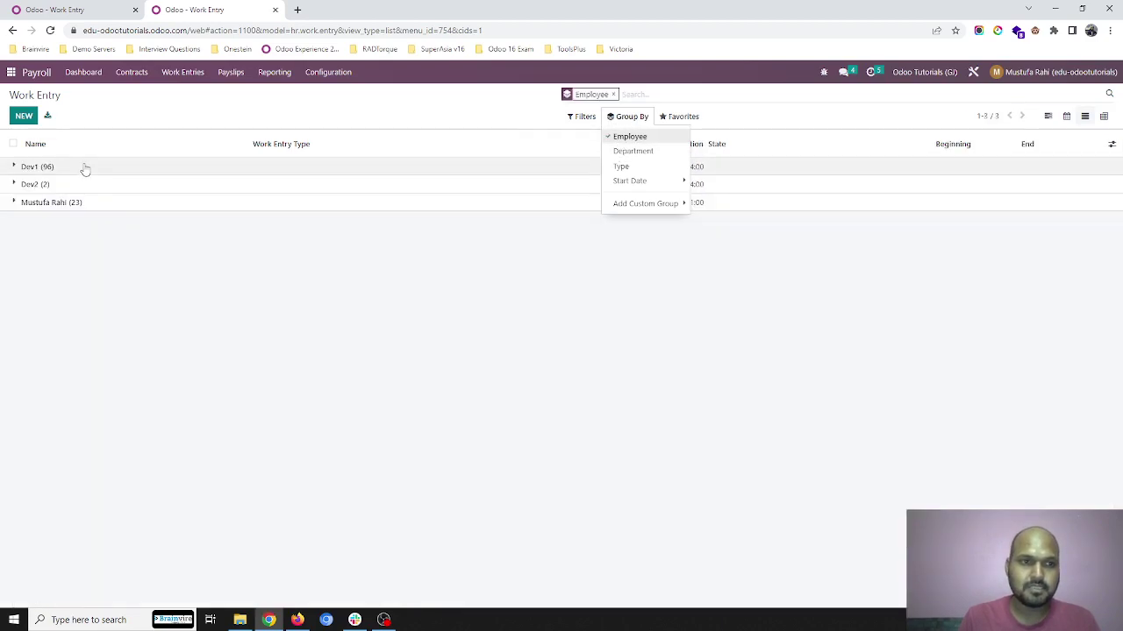
{"action": "left_click", "coordinate": [85, 166]}
{"action": "left_click", "coordinate": [13, 144]}
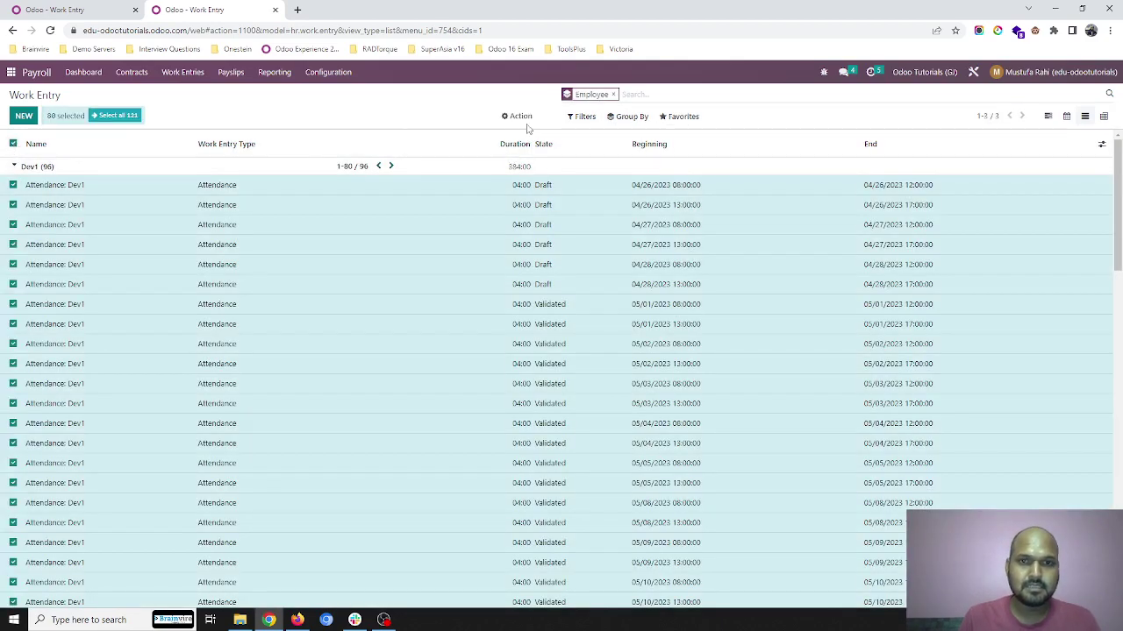
{"action": "left_click", "coordinate": [520, 117]}
{"action": "left_click", "coordinate": [531, 182]}
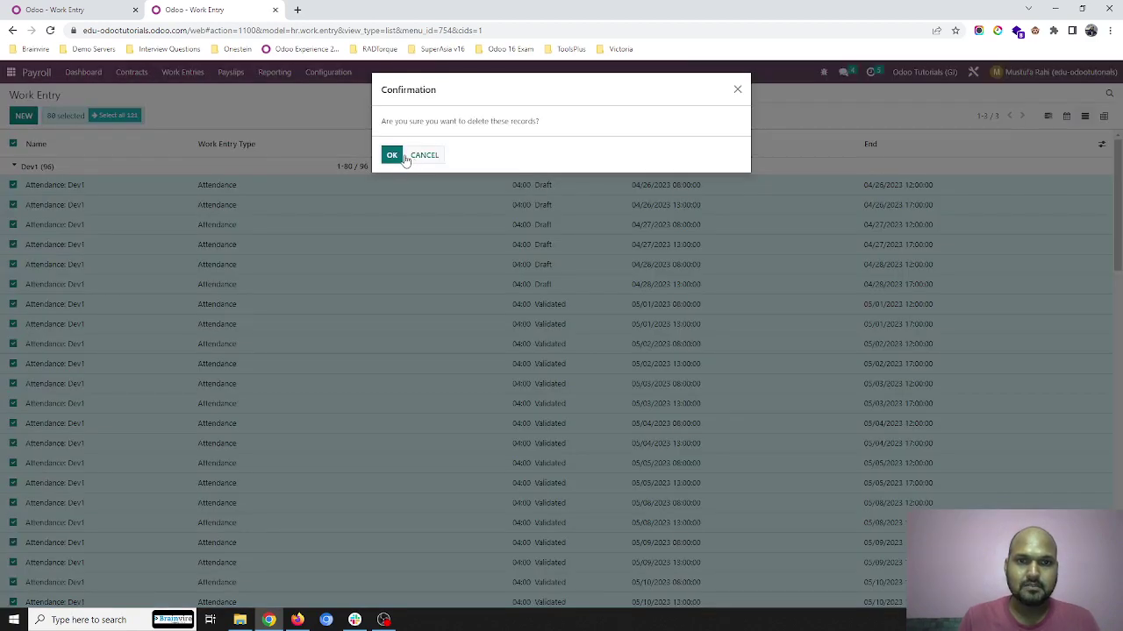
{"action": "left_click", "coordinate": [402, 157]}
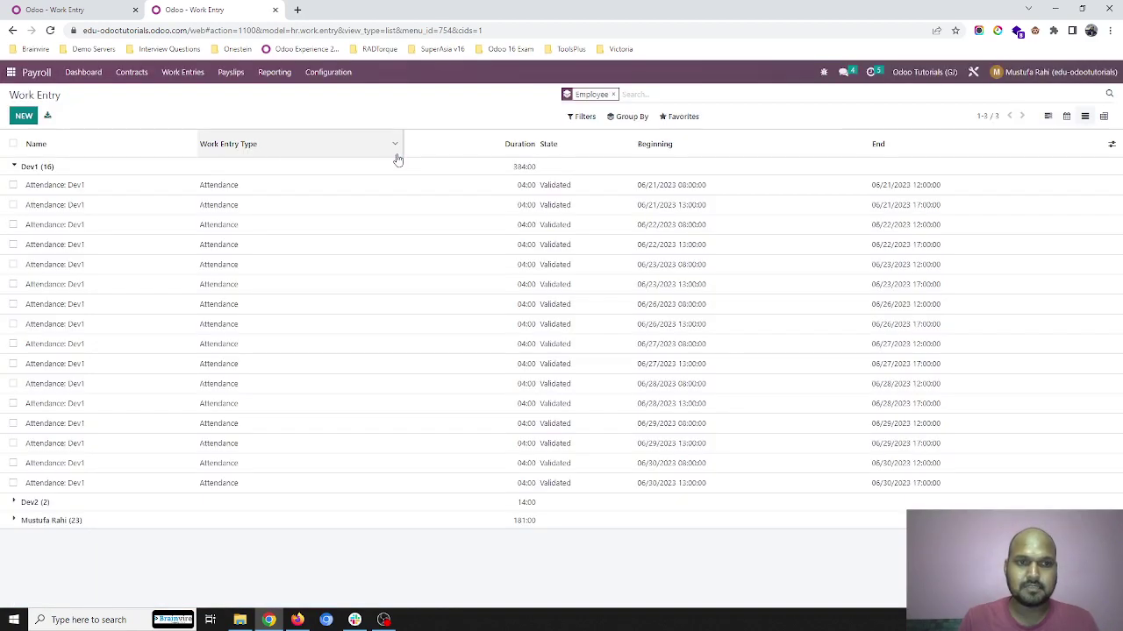
{"action": "left_click", "coordinate": [14, 145]}
{"action": "left_click", "coordinate": [519, 116]}
{"action": "left_click", "coordinate": [518, 180]}
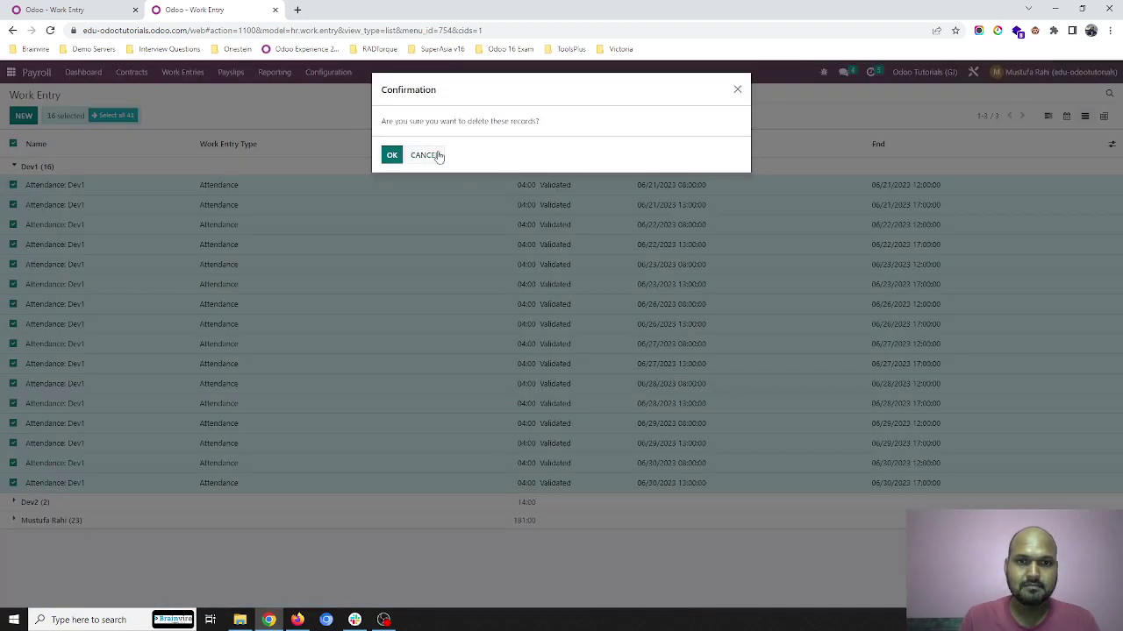
{"action": "left_click", "coordinate": [392, 155]}
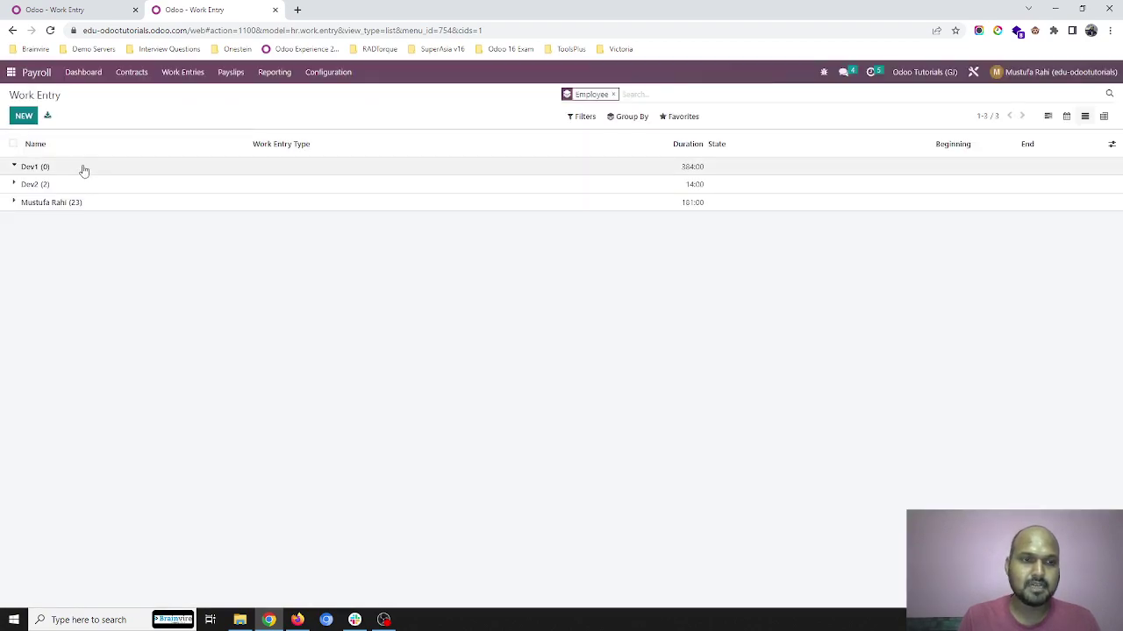
- Delete Dev2's two entries, then return to the work entries schedule
{"action": "left_click", "coordinate": [100, 183]}
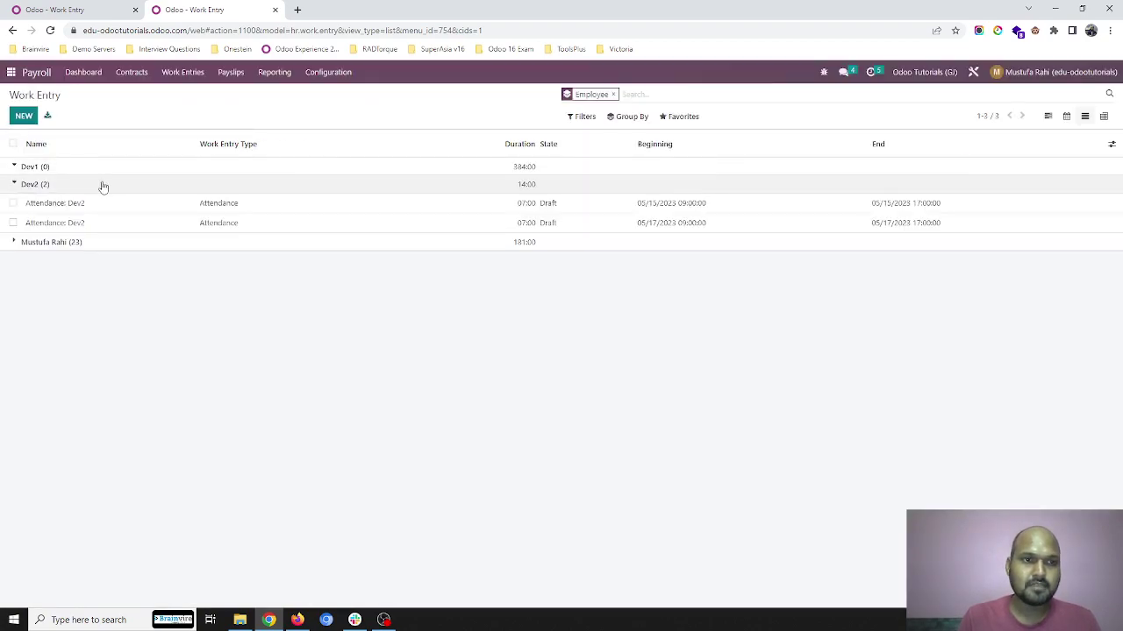
{"action": "left_click", "coordinate": [14, 145]}
{"action": "left_click", "coordinate": [517, 117]}
{"action": "left_click", "coordinate": [519, 179]}
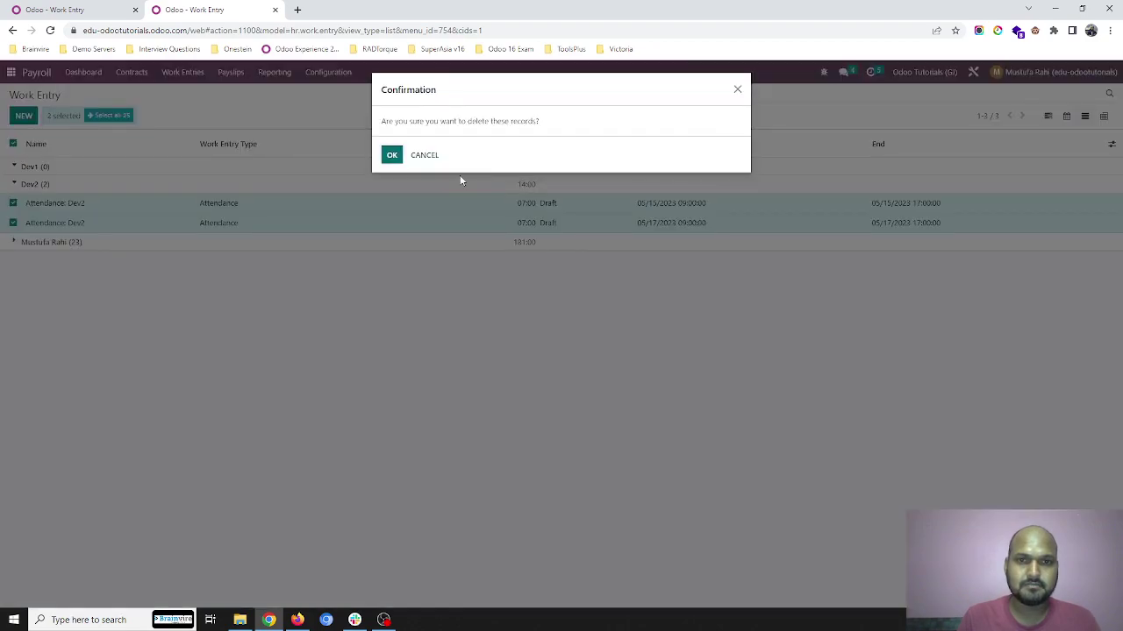
{"action": "left_click", "coordinate": [392, 155]}
{"action": "left_click", "coordinate": [114, 205]}
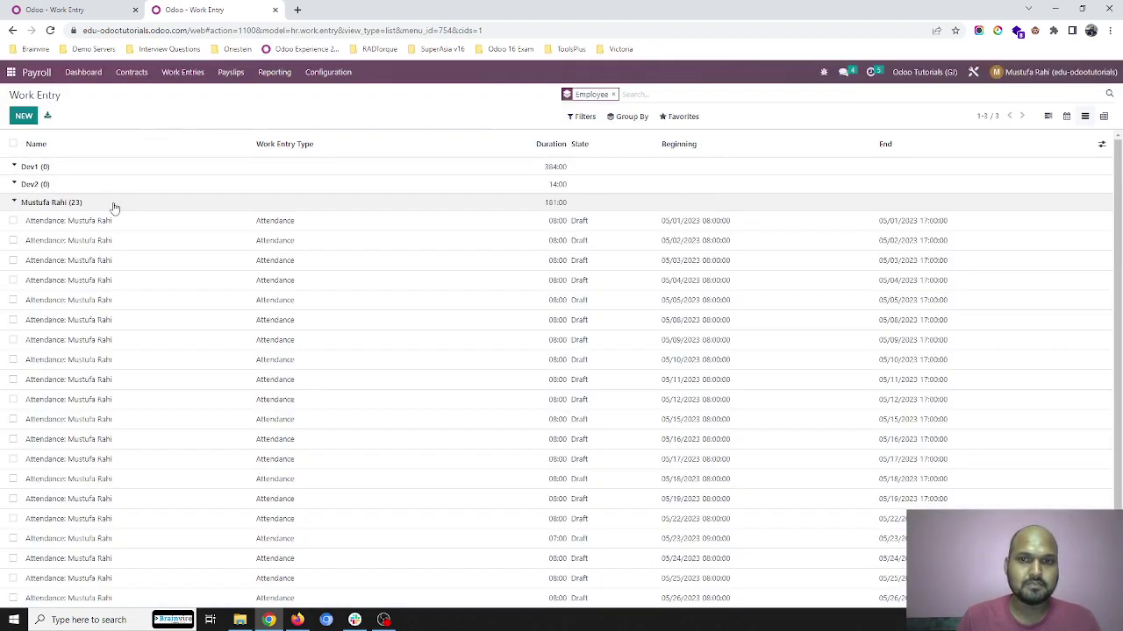
{"action": "left_click", "coordinate": [114, 206]}
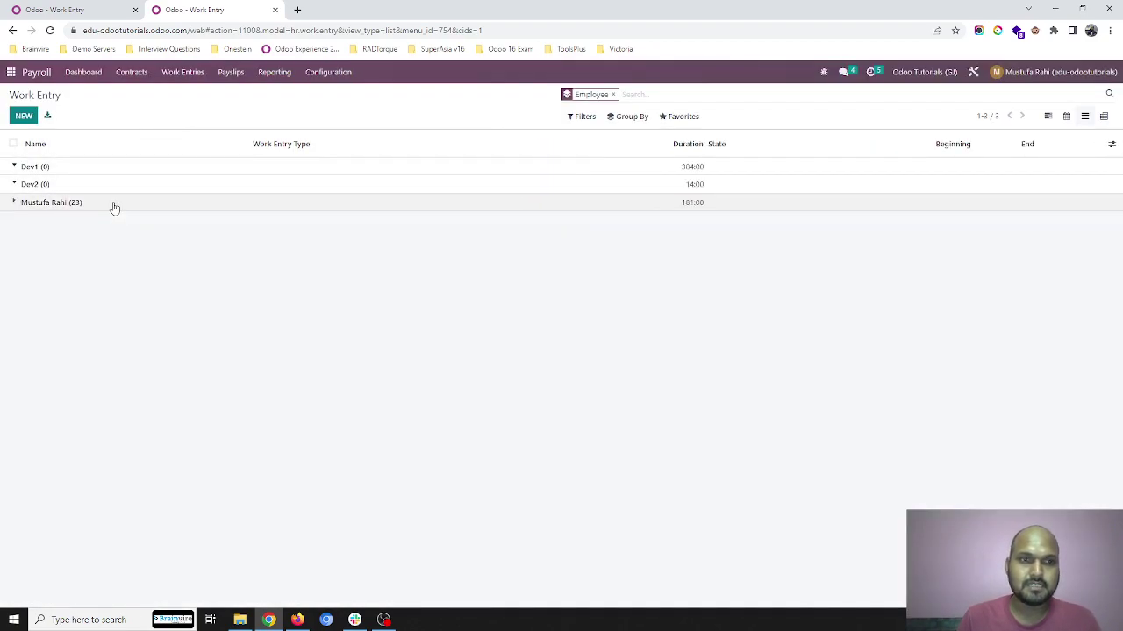
{"action": "left_click", "coordinate": [182, 72]}
{"action": "left_click", "coordinate": [191, 93]}
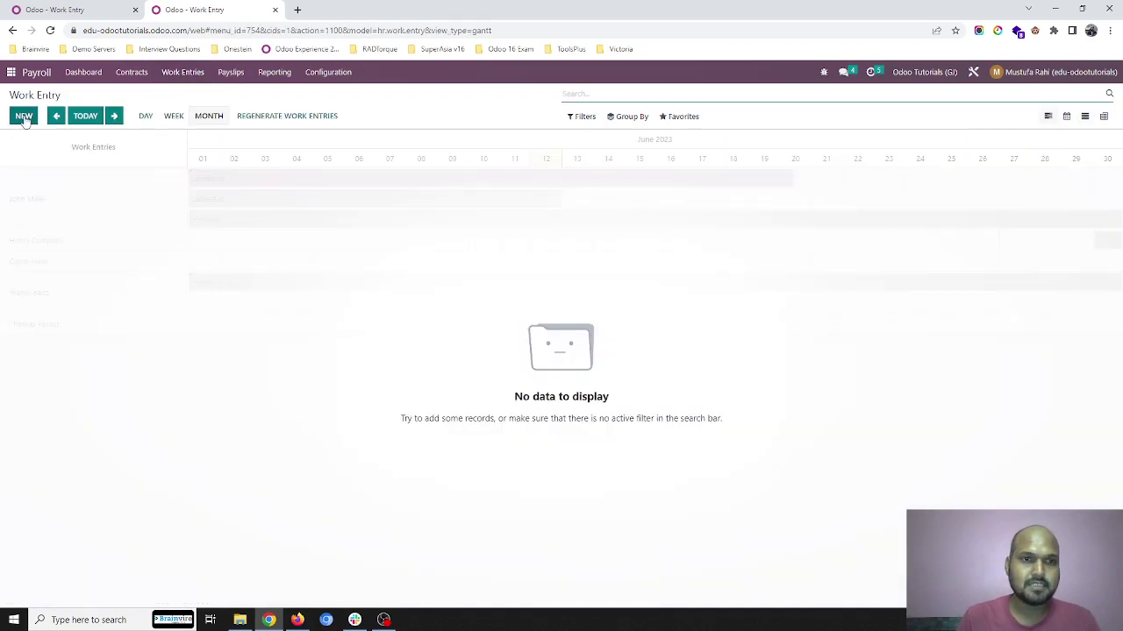
- Attempt a new work entry, dismiss the error, and move the schedule back to May 2023
{"action": "left_click", "coordinate": [24, 116]}
{"action": "left_click", "coordinate": [295, 219]}
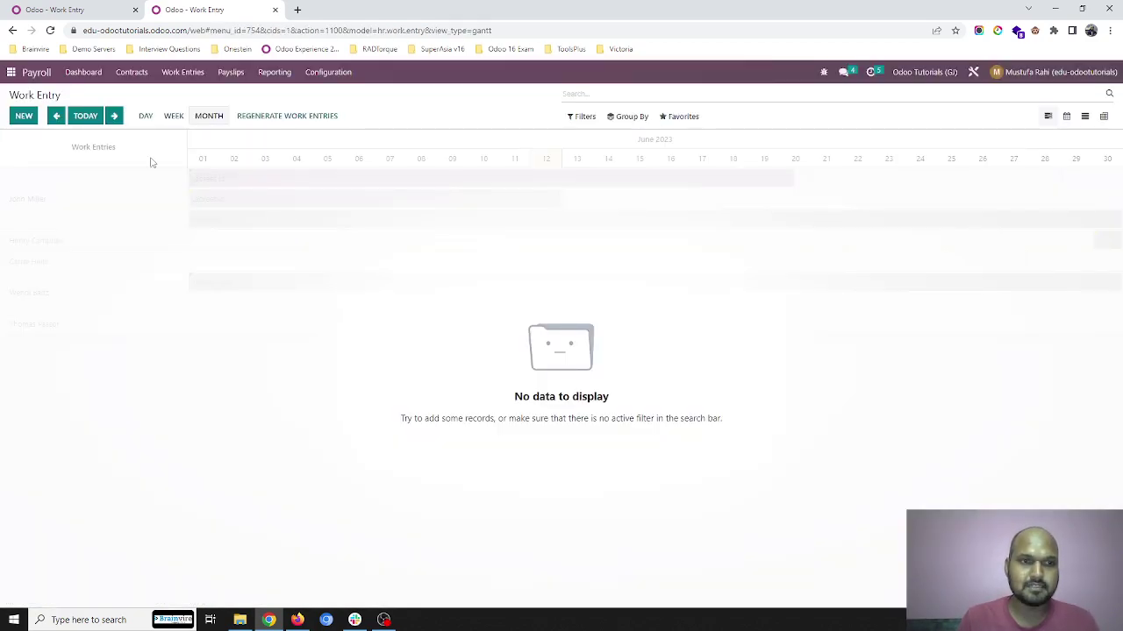
{"action": "left_click", "coordinate": [174, 117]}
{"action": "left_click", "coordinate": [210, 117]}
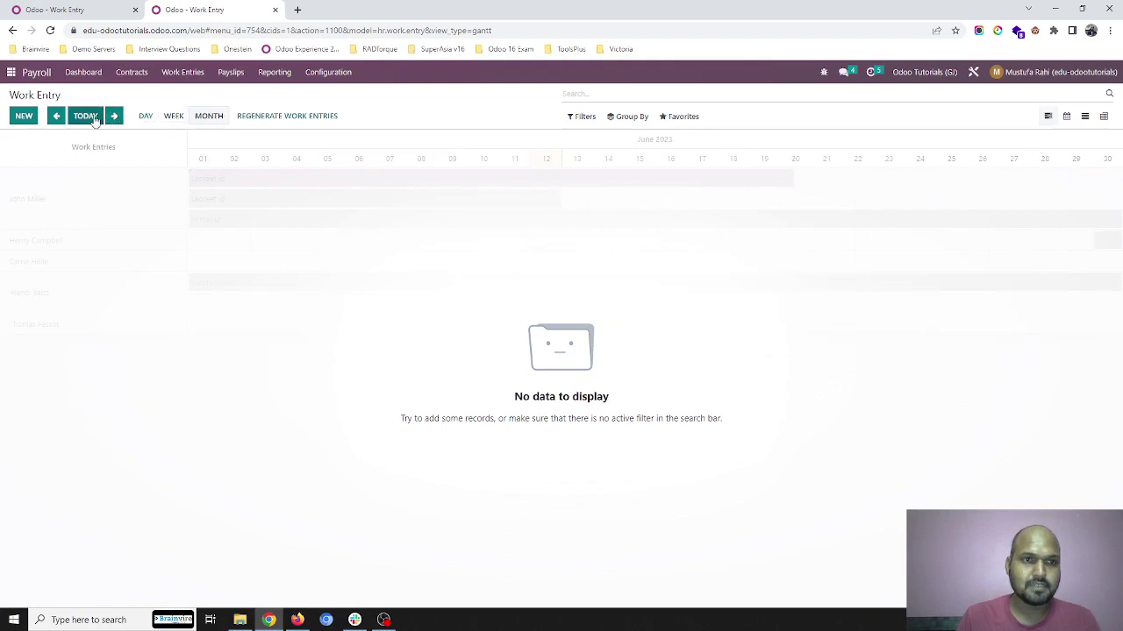
{"action": "left_click", "coordinate": [56, 116]}
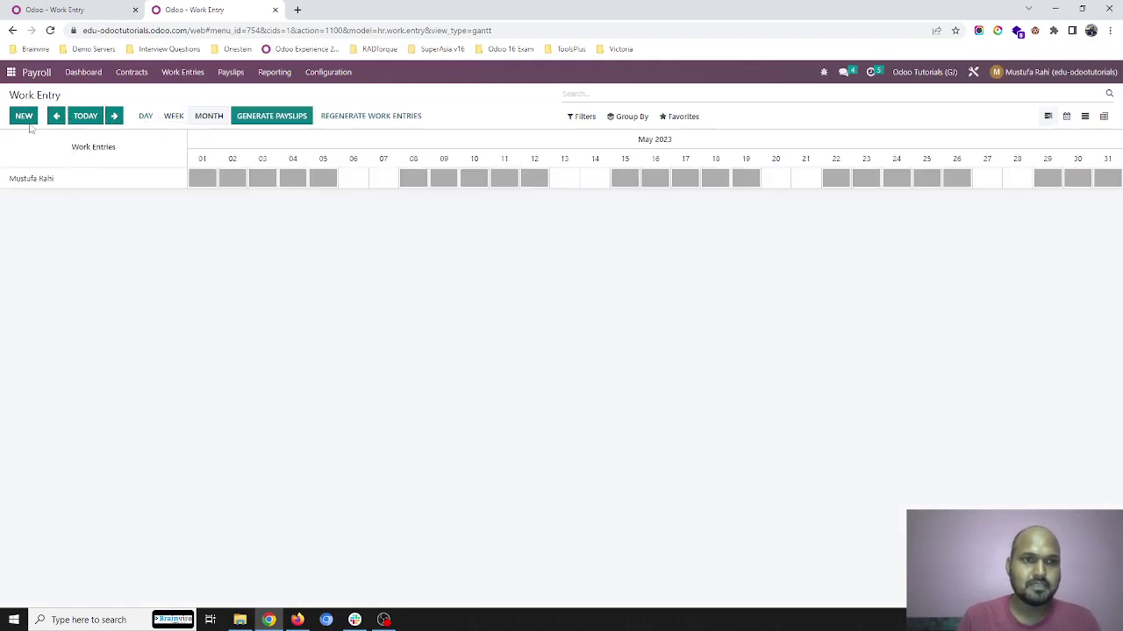
- Retry creating a work entry, view and dismiss the error details
{"action": "left_click", "coordinate": [25, 117]}
{"action": "left_click", "coordinate": [316, 186]}
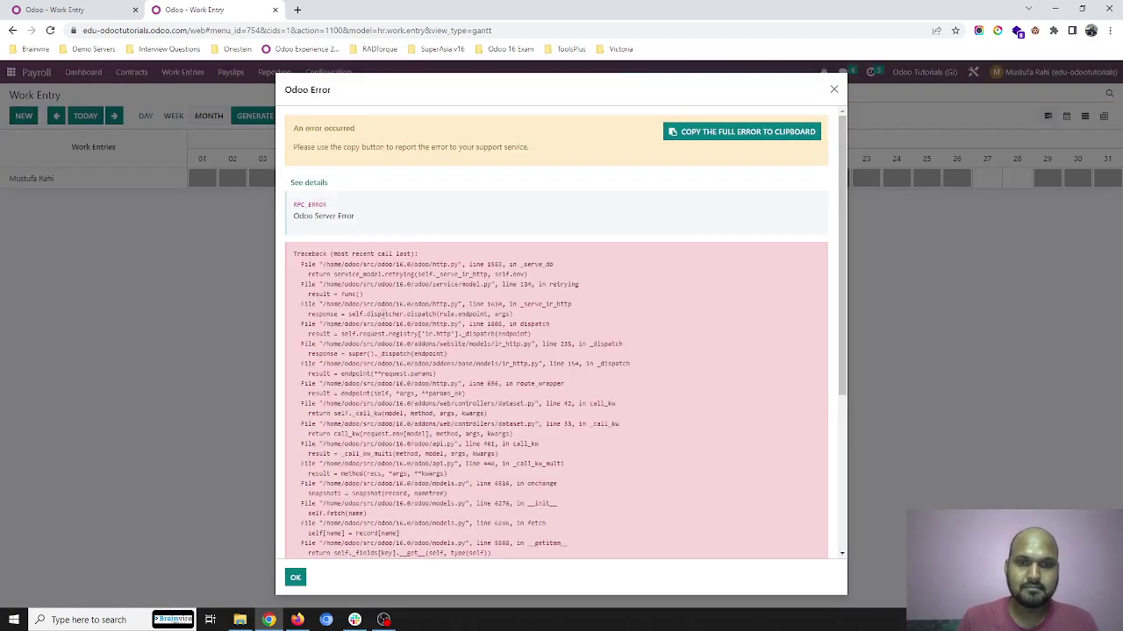
{"action": "left_click", "coordinate": [296, 578]}
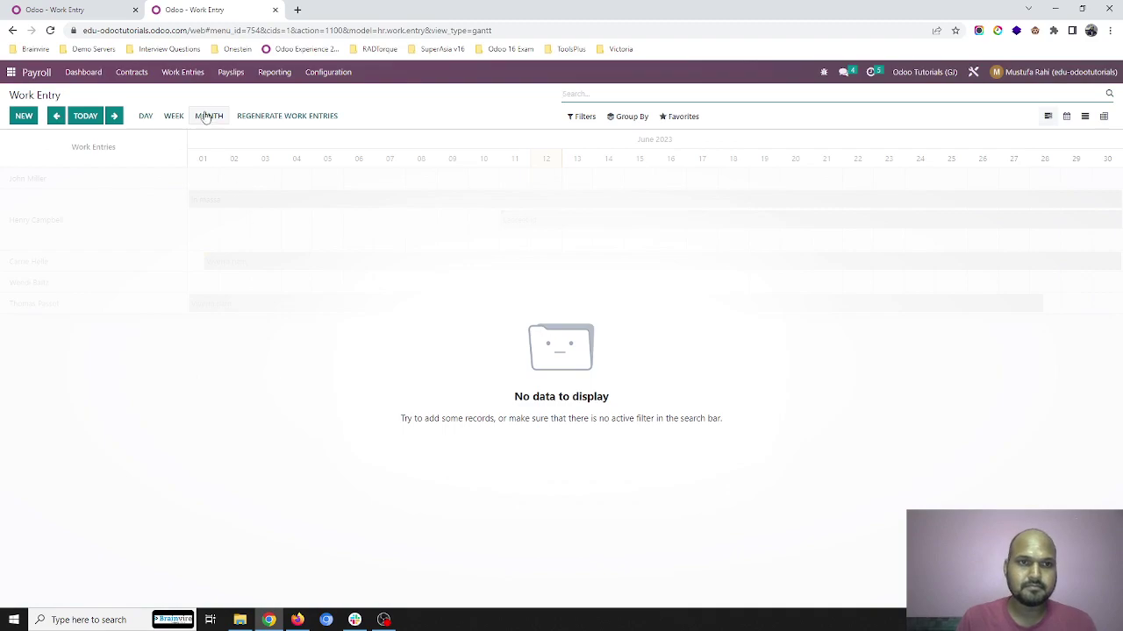
{"action": "left_click", "coordinate": [232, 72]}
- Cancel Dev1's and Dev2's payslips in the two-slip May batch
{"action": "left_click", "coordinate": [236, 111]}
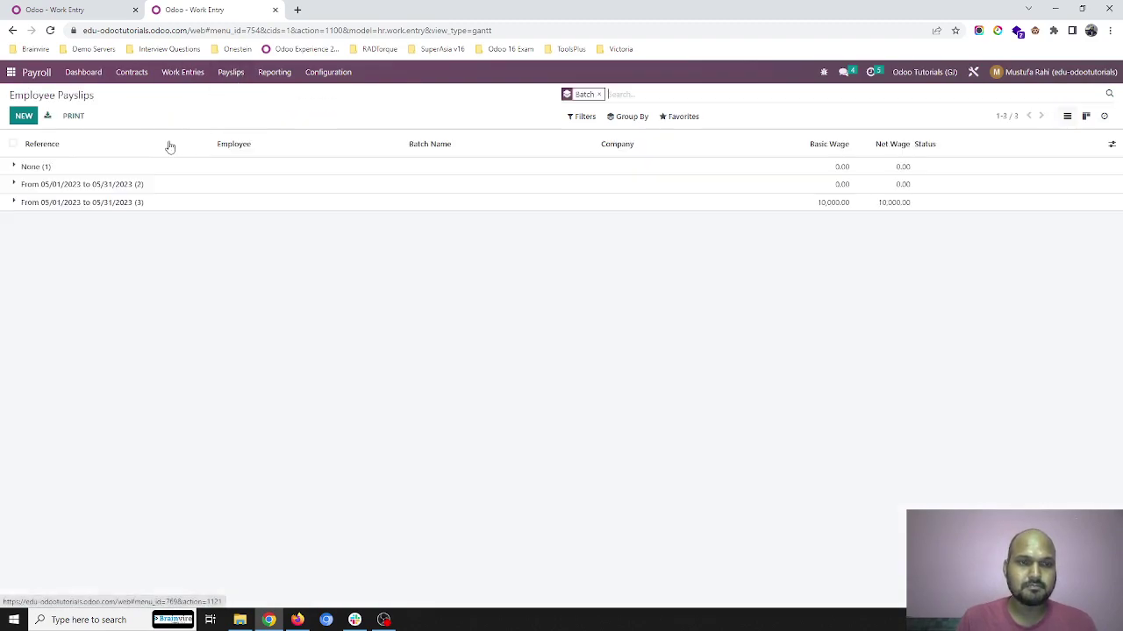
{"action": "left_click", "coordinate": [70, 186]}
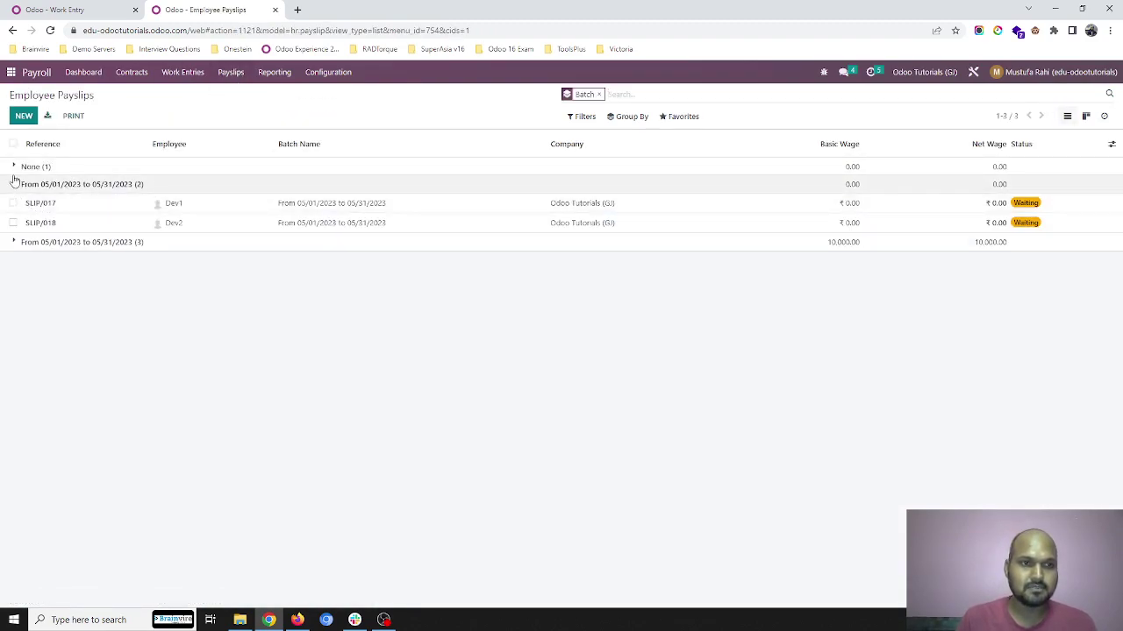
{"action": "left_click", "coordinate": [88, 203]}
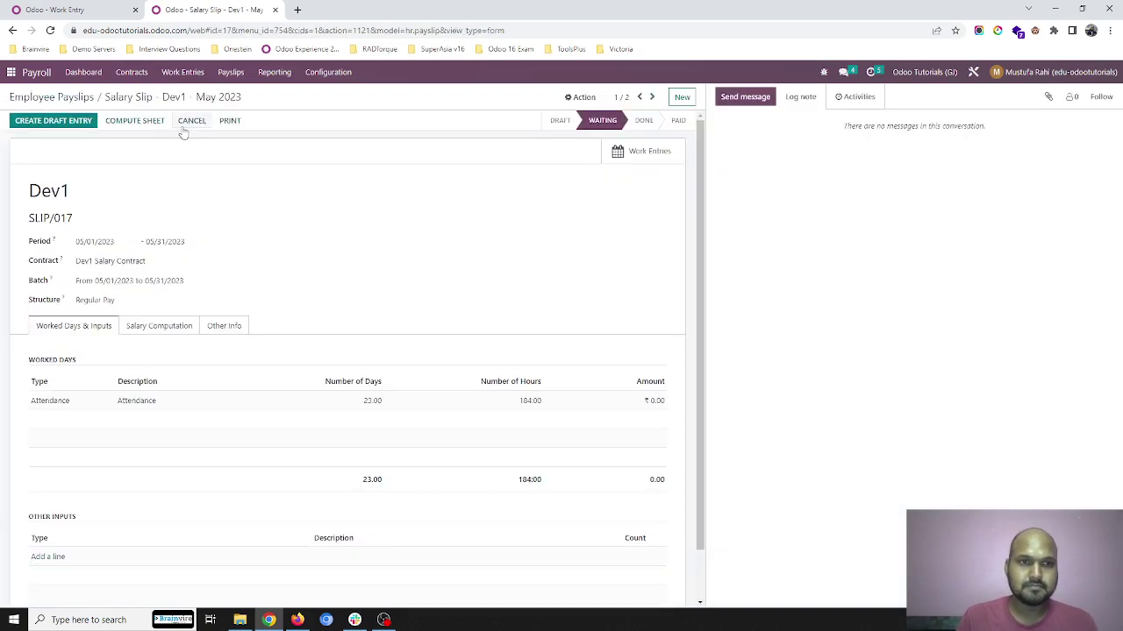
{"action": "left_click", "coordinate": [88, 97]}
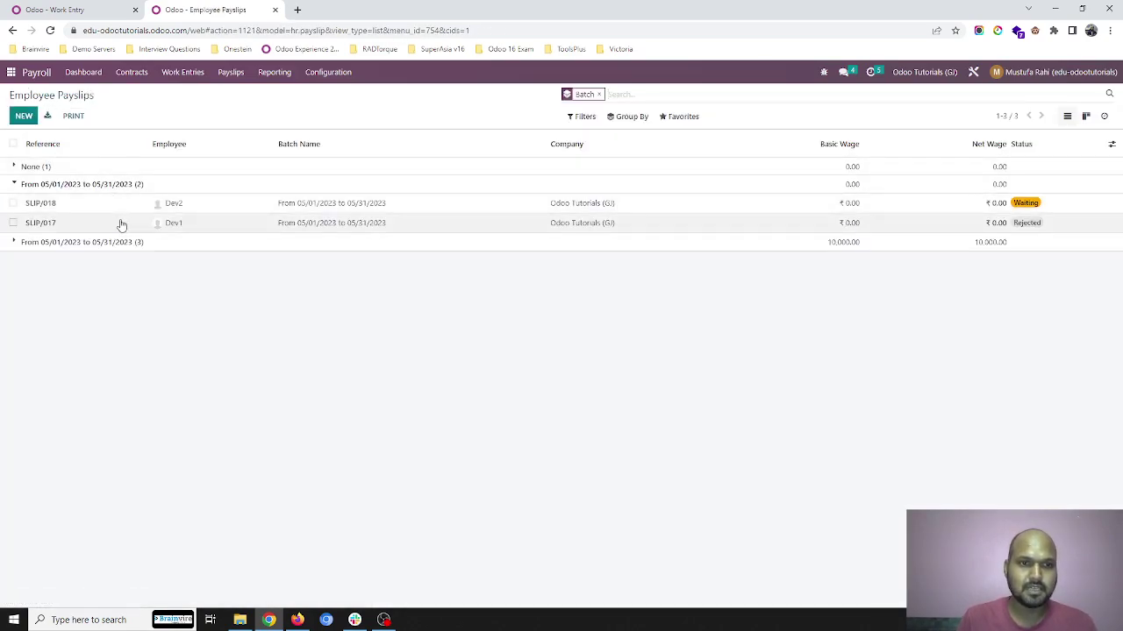
{"action": "left_click", "coordinate": [121, 224]}
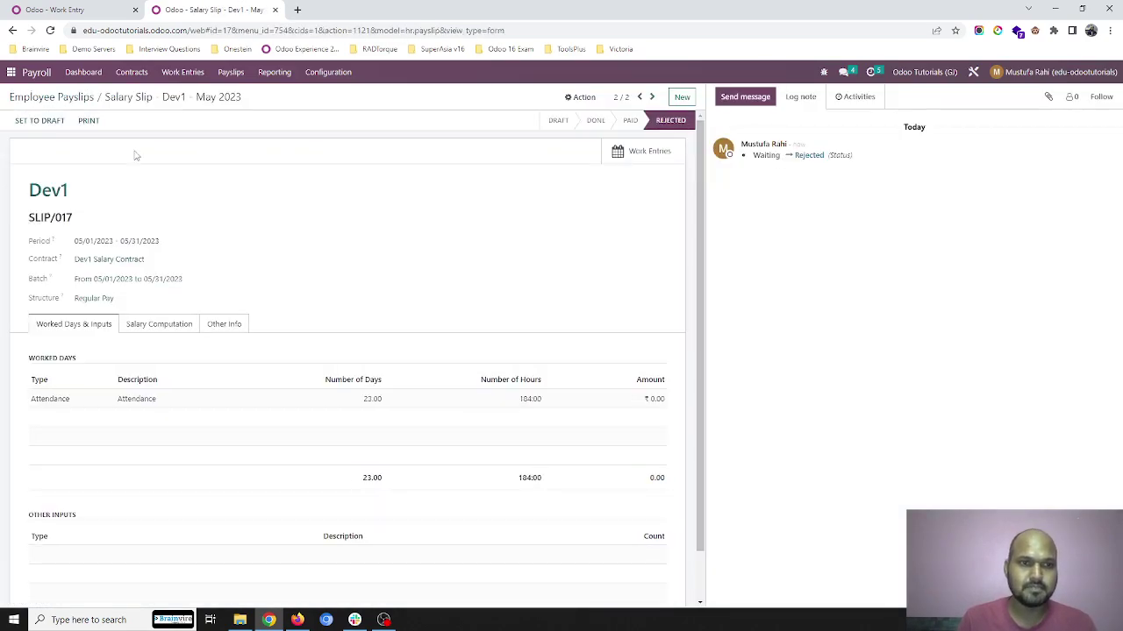
{"action": "left_click", "coordinate": [44, 98]}
{"action": "left_click", "coordinate": [119, 207]}
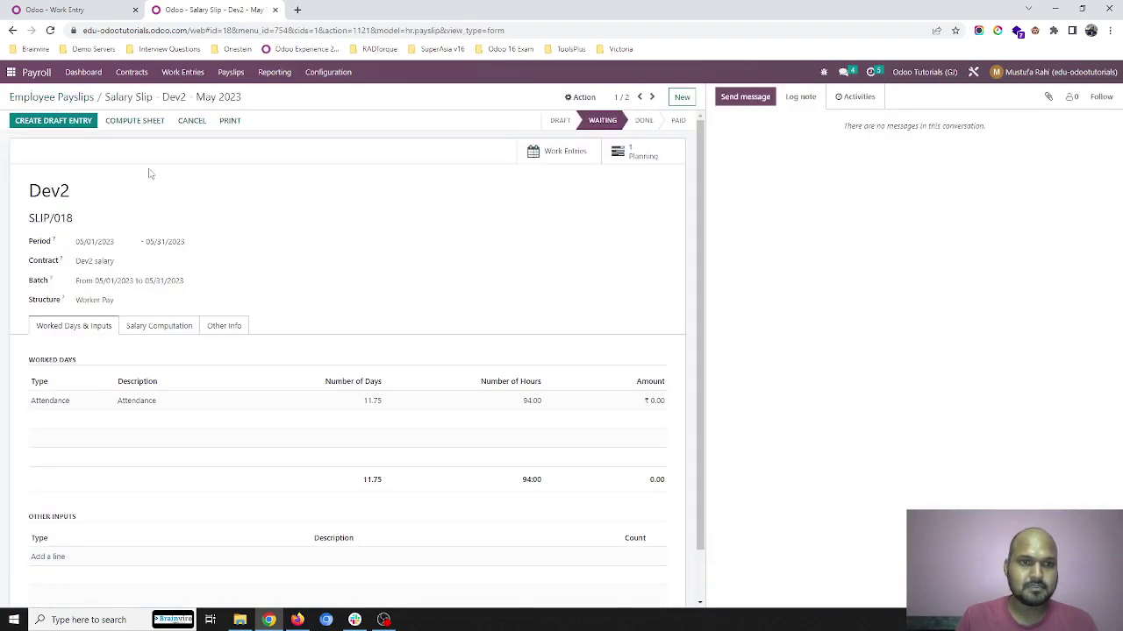
{"action": "left_click", "coordinate": [192, 121]}
{"action": "left_click", "coordinate": [66, 97]}
- Reject Dev1's SLIP/023 and Dev2's SLIP/024 in the second May batch
{"action": "left_click", "coordinate": [96, 242]}
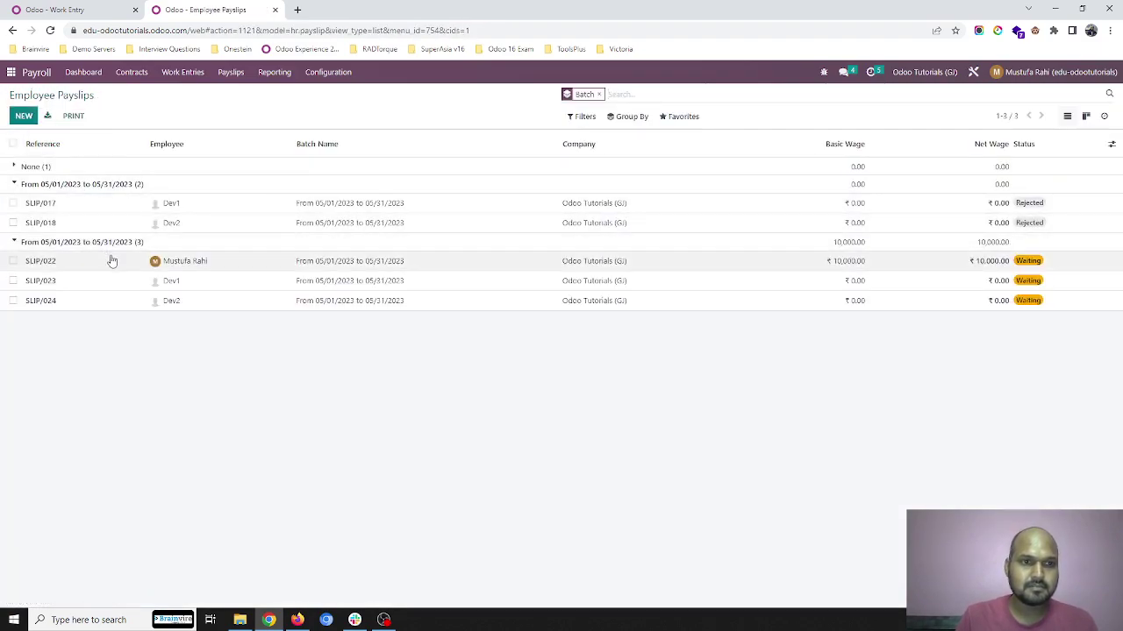
{"action": "left_click", "coordinate": [108, 282]}
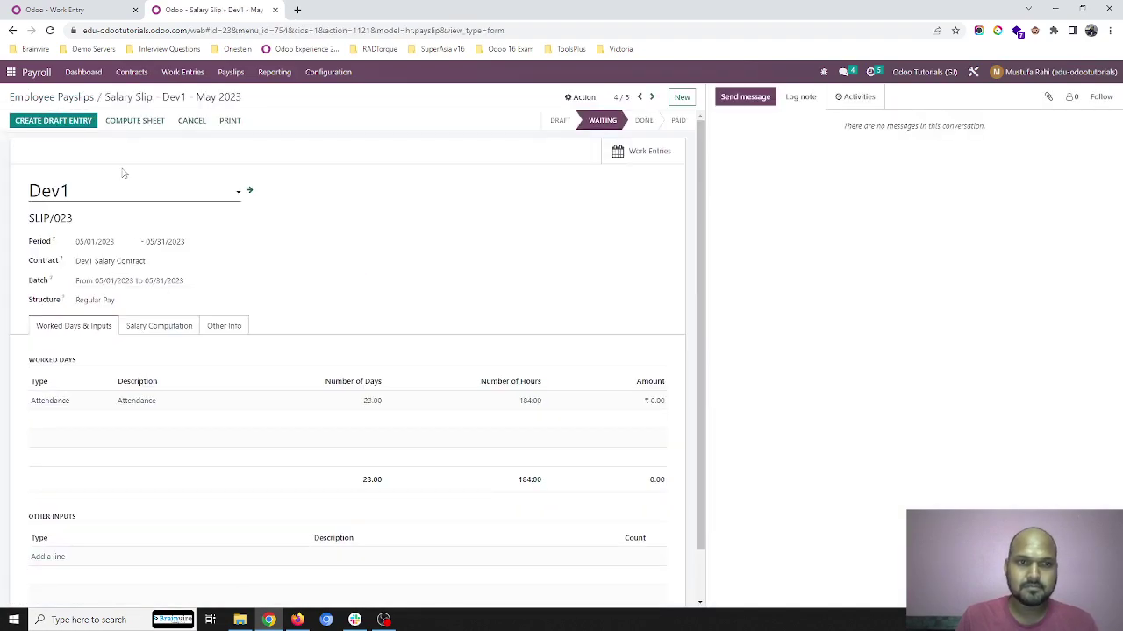
{"action": "left_click", "coordinate": [184, 123]}
{"action": "left_click", "coordinate": [78, 97]}
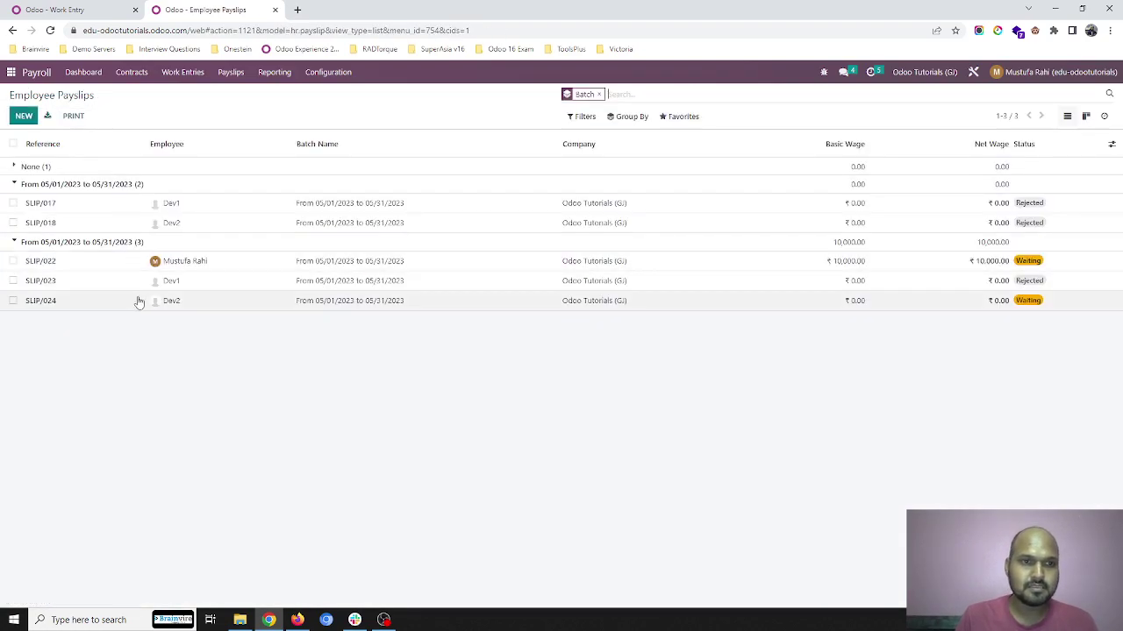
{"action": "left_click", "coordinate": [138, 304]}
{"action": "left_click", "coordinate": [189, 121]}
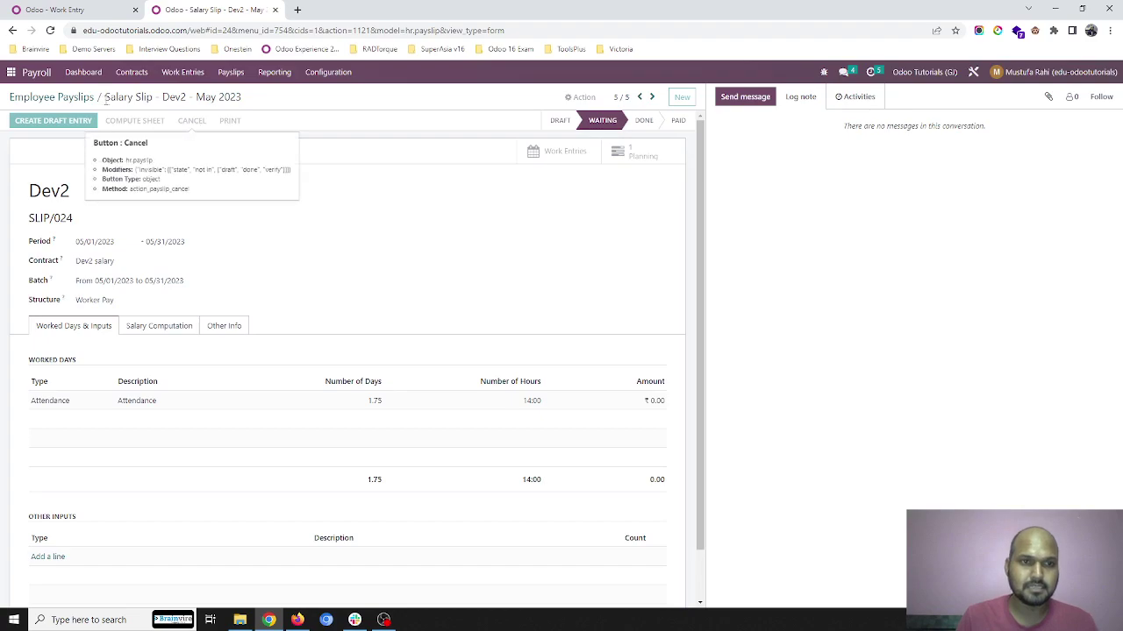
{"action": "left_click", "coordinate": [79, 98]}
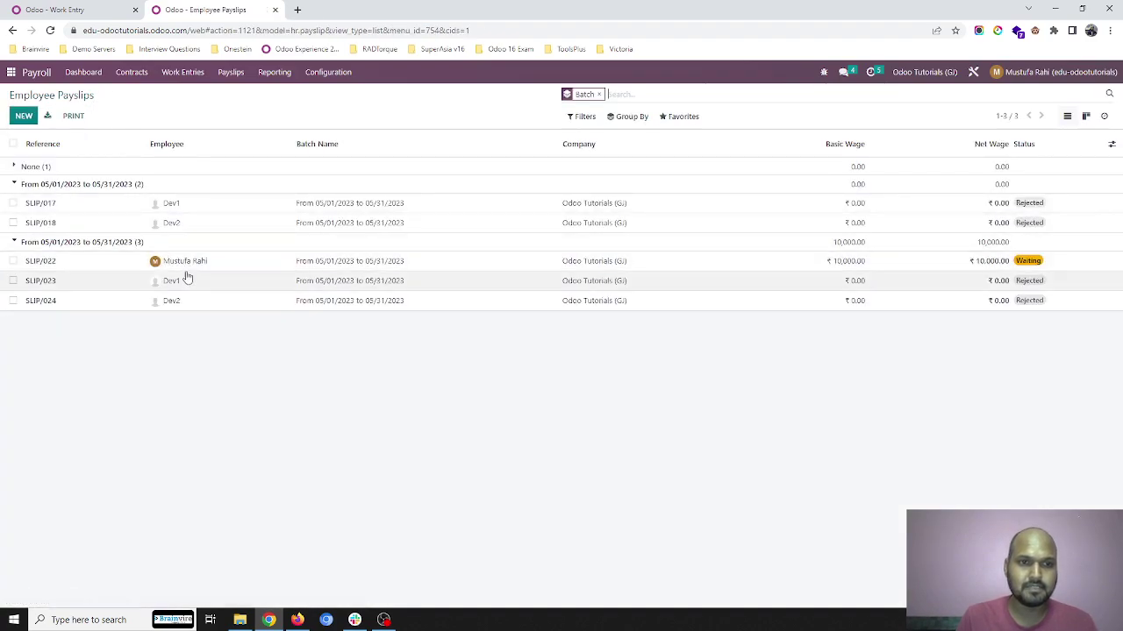
- Delete payslips SLIP/017, SLIP/018, SLIP/023 and SLIP/024 together
{"action": "left_click", "coordinate": [13, 203]}
{"action": "left_click", "coordinate": [13, 223]}
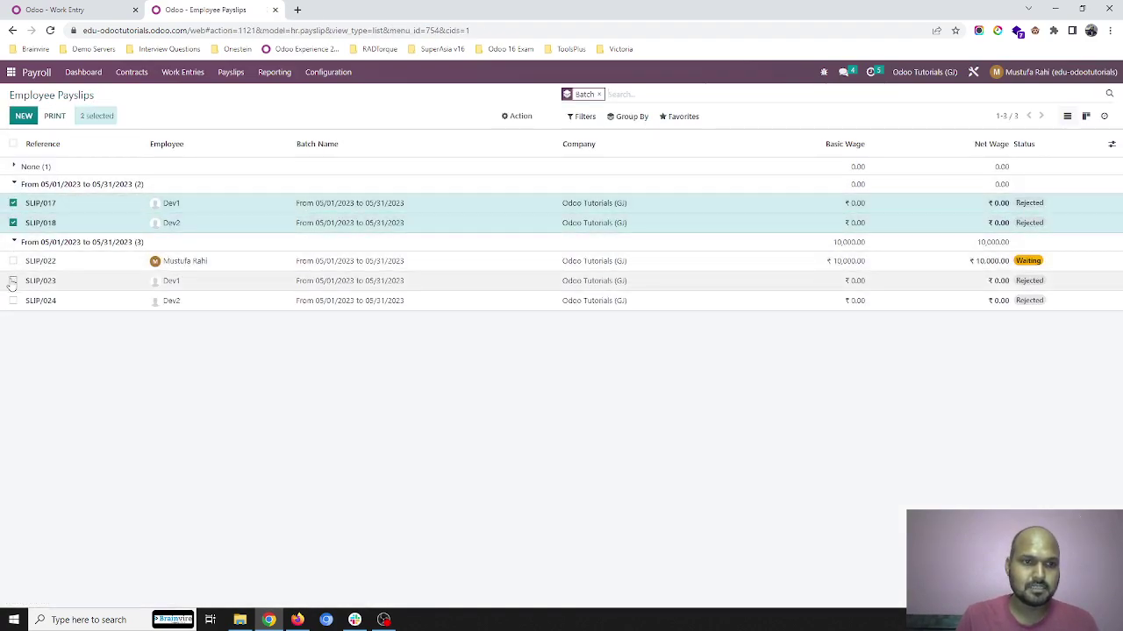
{"action": "left_click", "coordinate": [13, 281]}
{"action": "left_click", "coordinate": [13, 301]}
{"action": "left_click", "coordinate": [516, 115]}
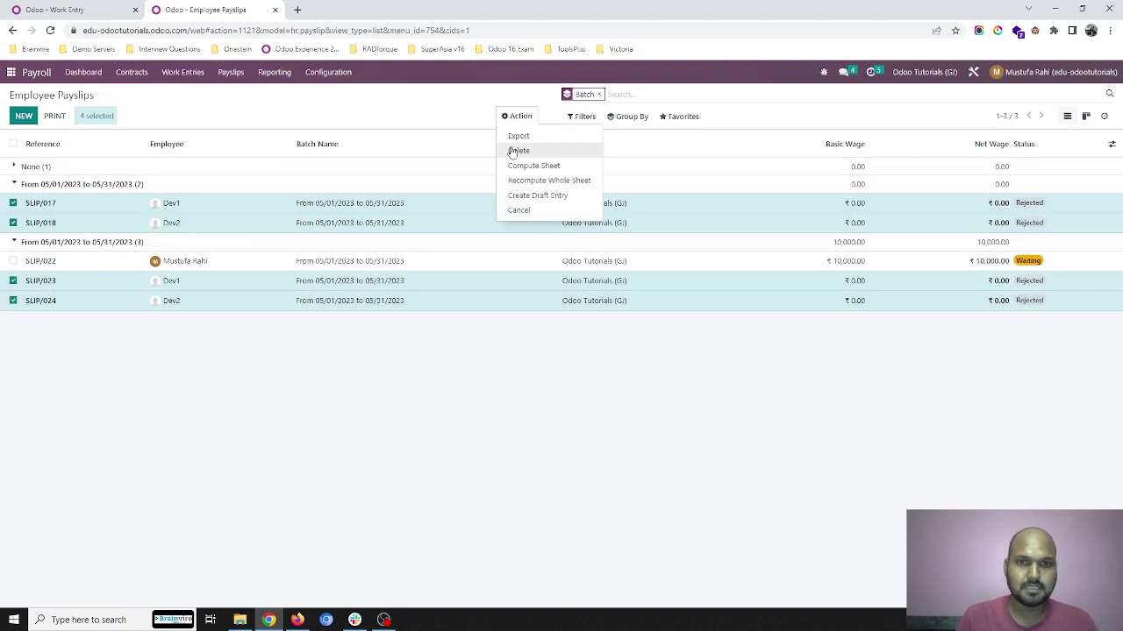
{"action": "left_click", "coordinate": [517, 151]}
{"action": "left_click", "coordinate": [393, 155]}
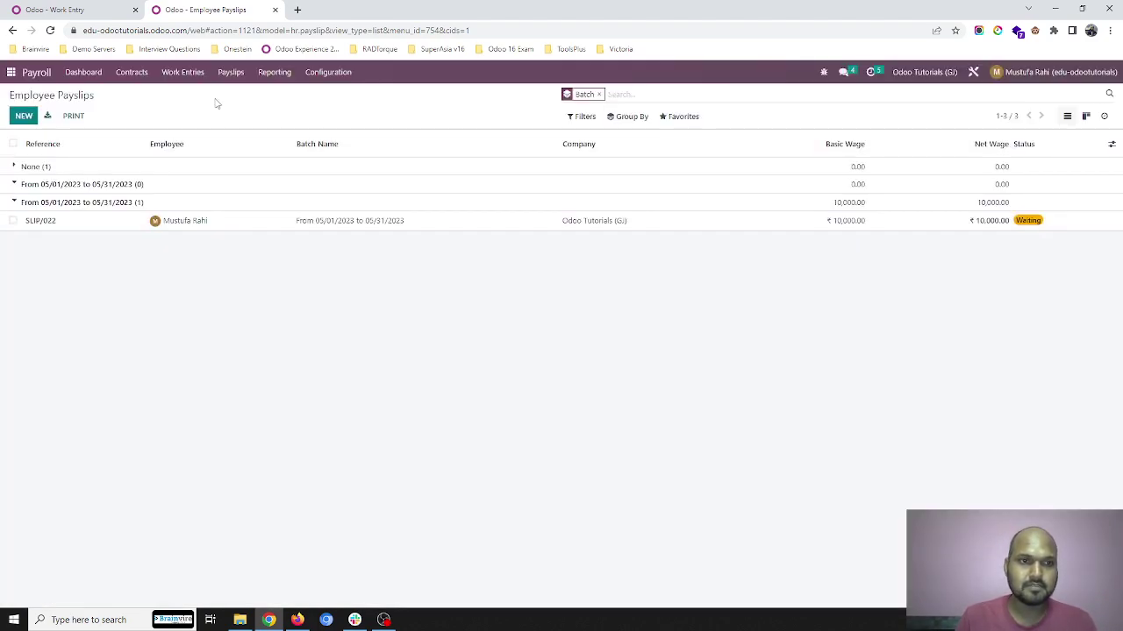
- Delete the unbatched SLIP/021 payslip and open the Work Entries schedule
{"action": "left_click", "coordinate": [92, 166]}
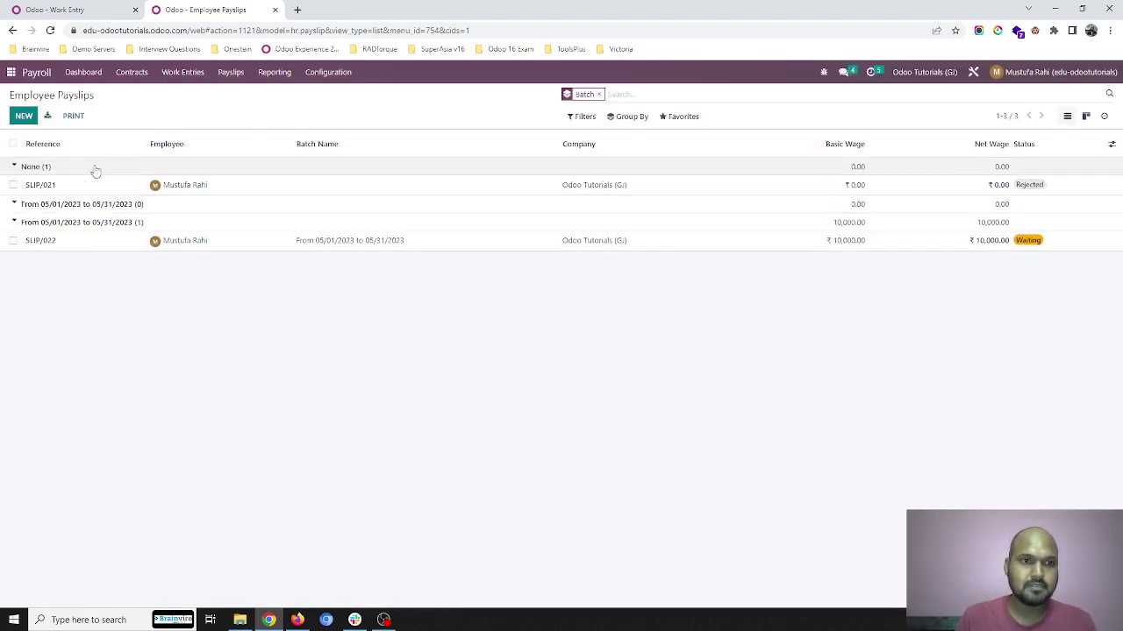
{"action": "left_click", "coordinate": [202, 187]}
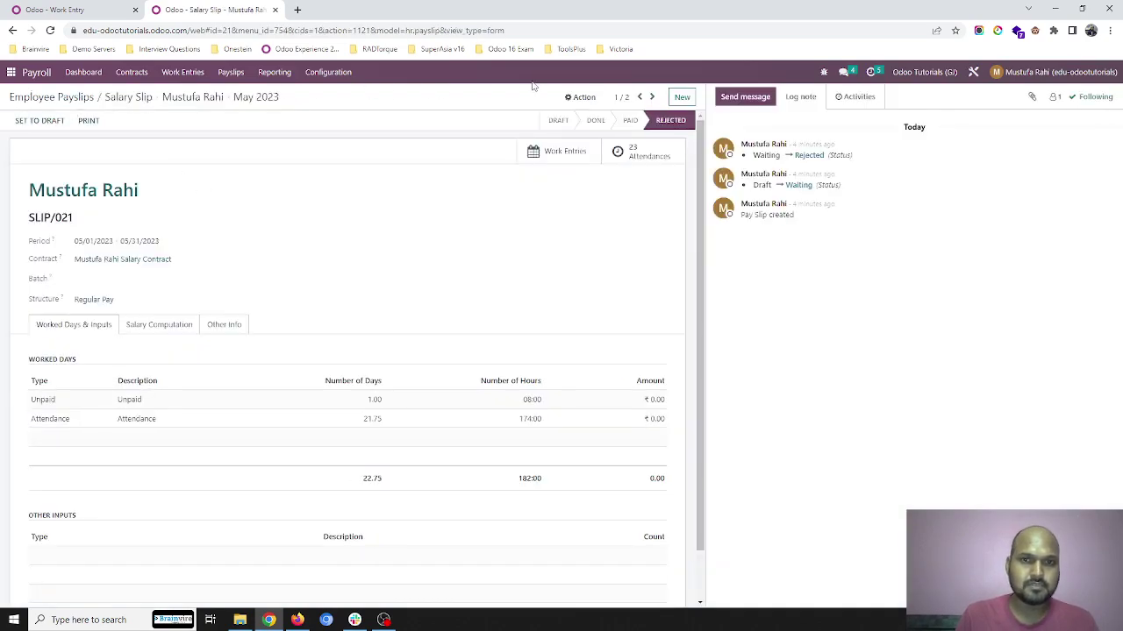
{"action": "left_click", "coordinate": [581, 96]}
{"action": "left_click", "coordinate": [581, 131]}
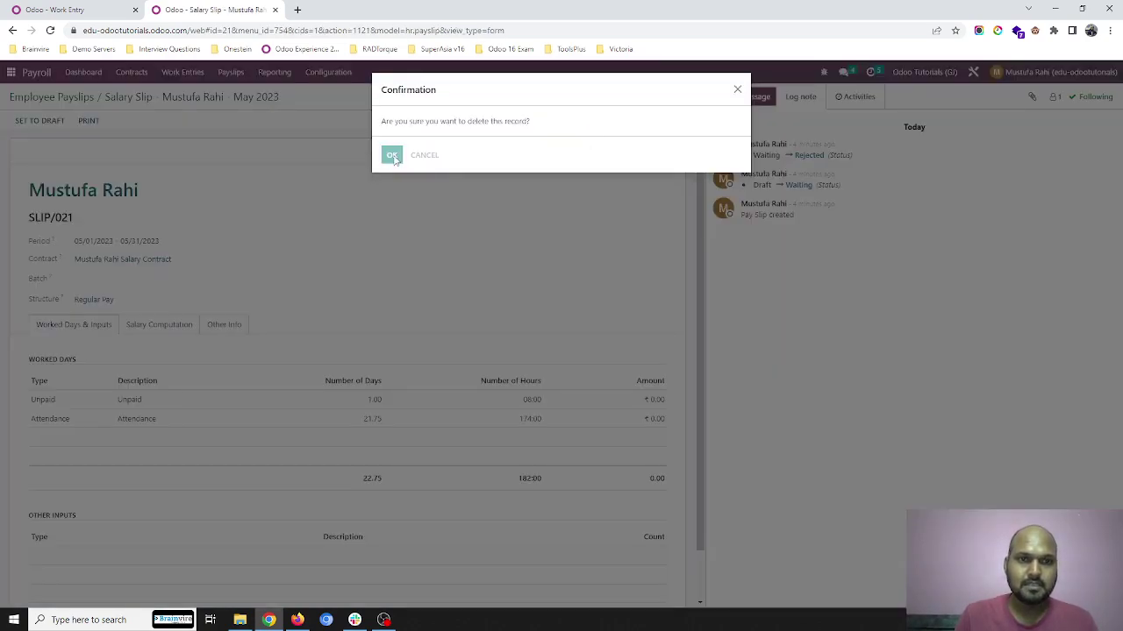
{"action": "left_click", "coordinate": [392, 156]}
{"action": "left_click", "coordinate": [90, 98]}
{"action": "left_click", "coordinate": [171, 74]}
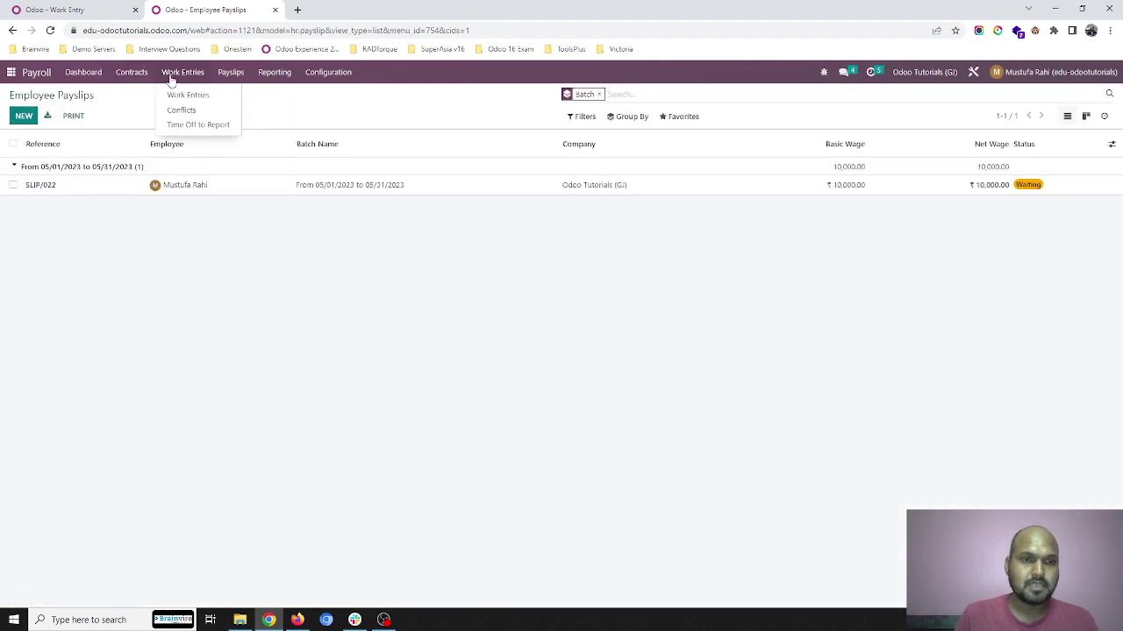
{"action": "left_click", "coordinate": [174, 93]}
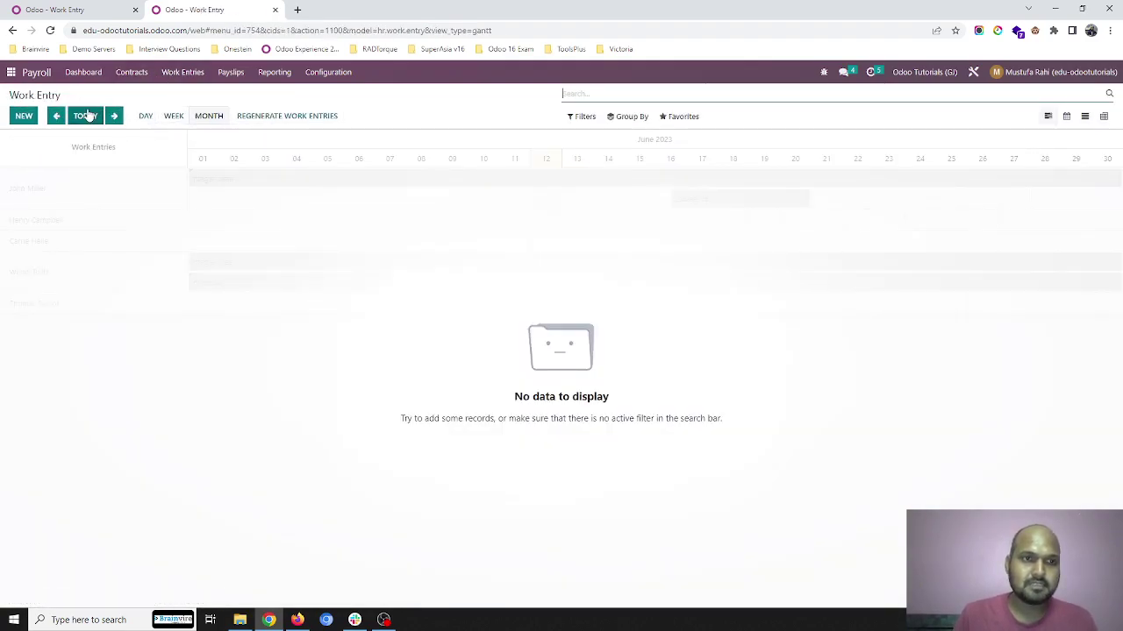
{"action": "left_click", "coordinate": [23, 116]}
{"action": "left_click", "coordinate": [308, 184]}
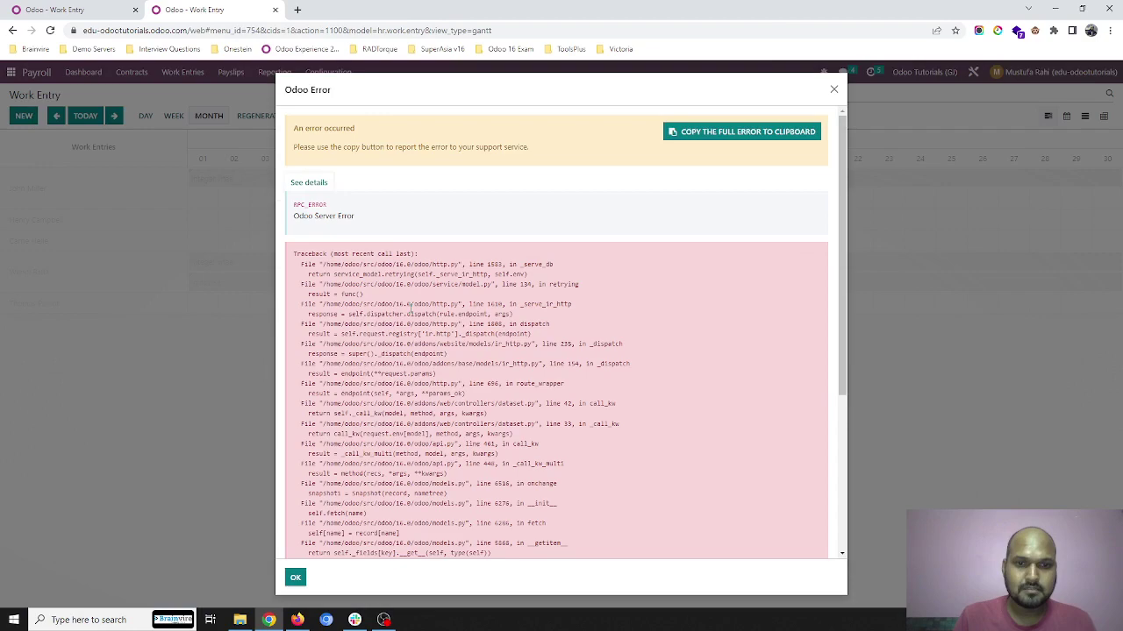
{"action": "scroll", "coordinate": [390, 389], "scroll_direction": "down", "scroll_amount": 5}
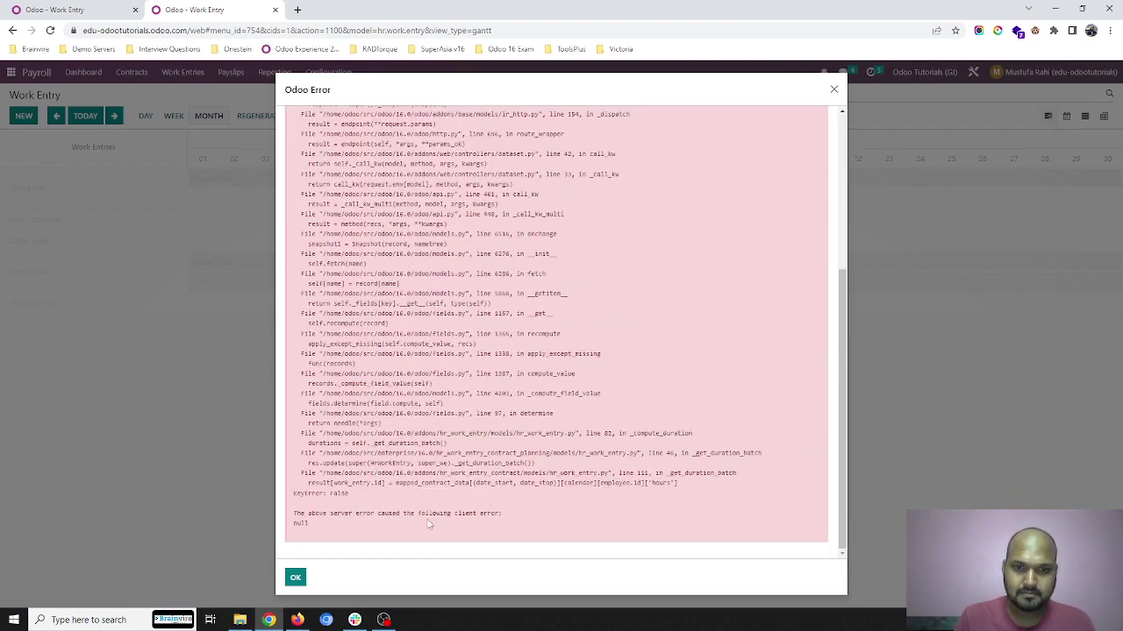
{"action": "left_click", "coordinate": [295, 577]}
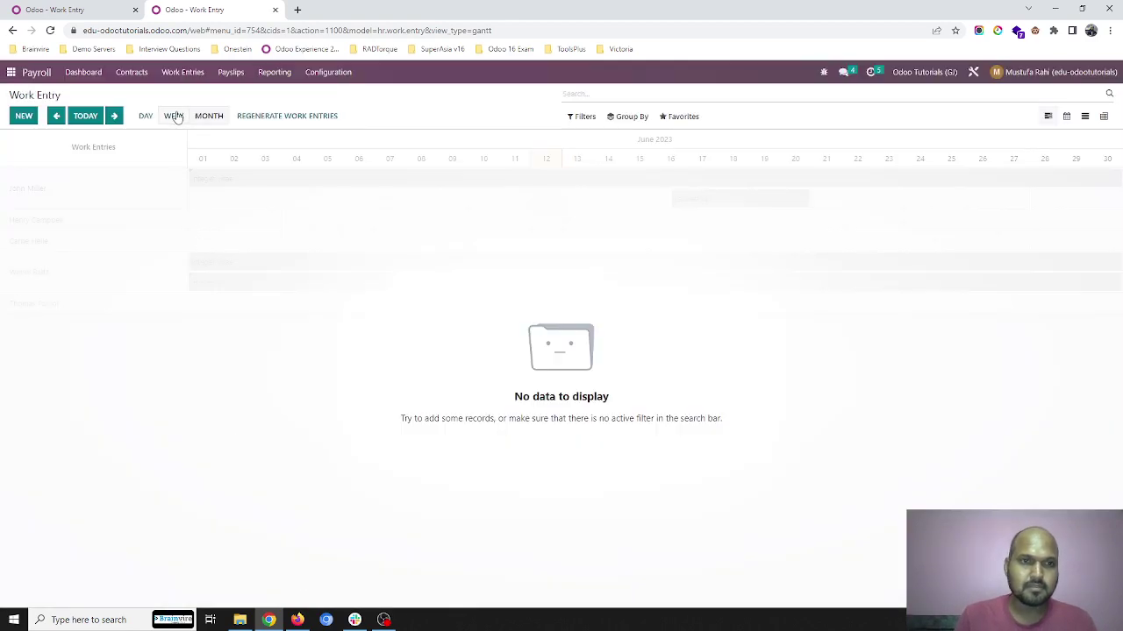
{"action": "left_click", "coordinate": [176, 76]}
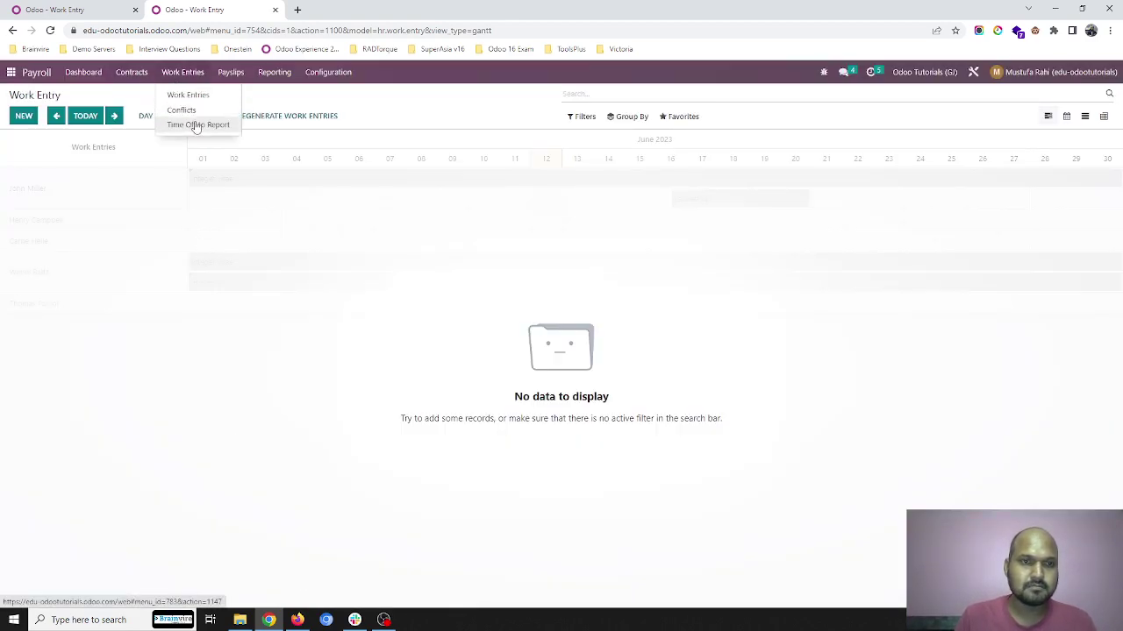
{"action": "mouse_move", "coordinate": [133, 75]}
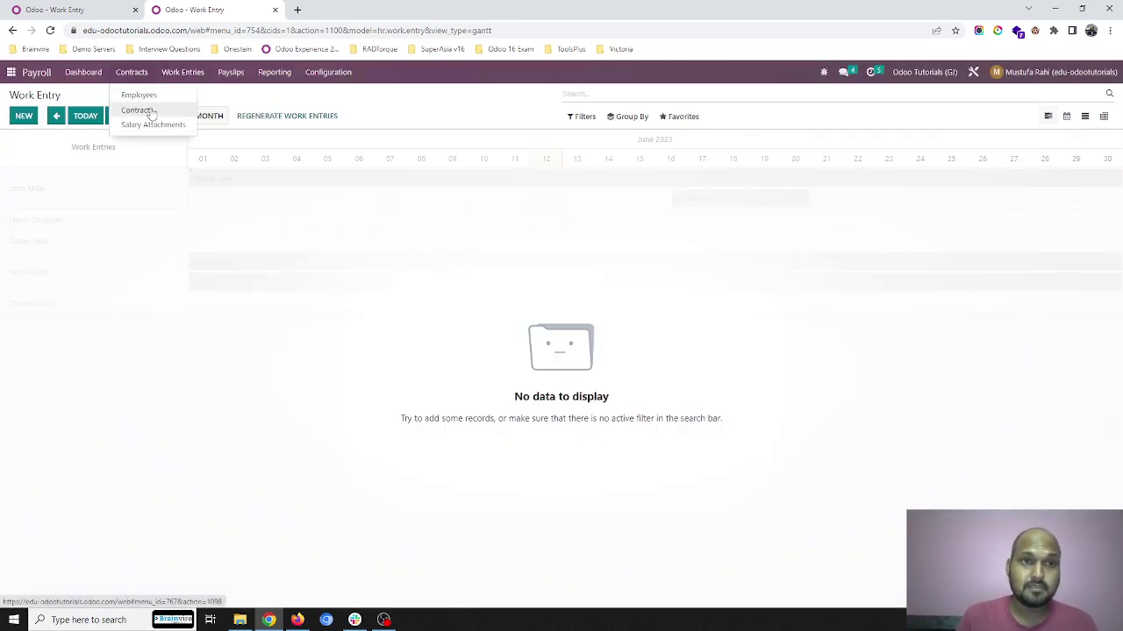
{"action": "left_click", "coordinate": [137, 111]}
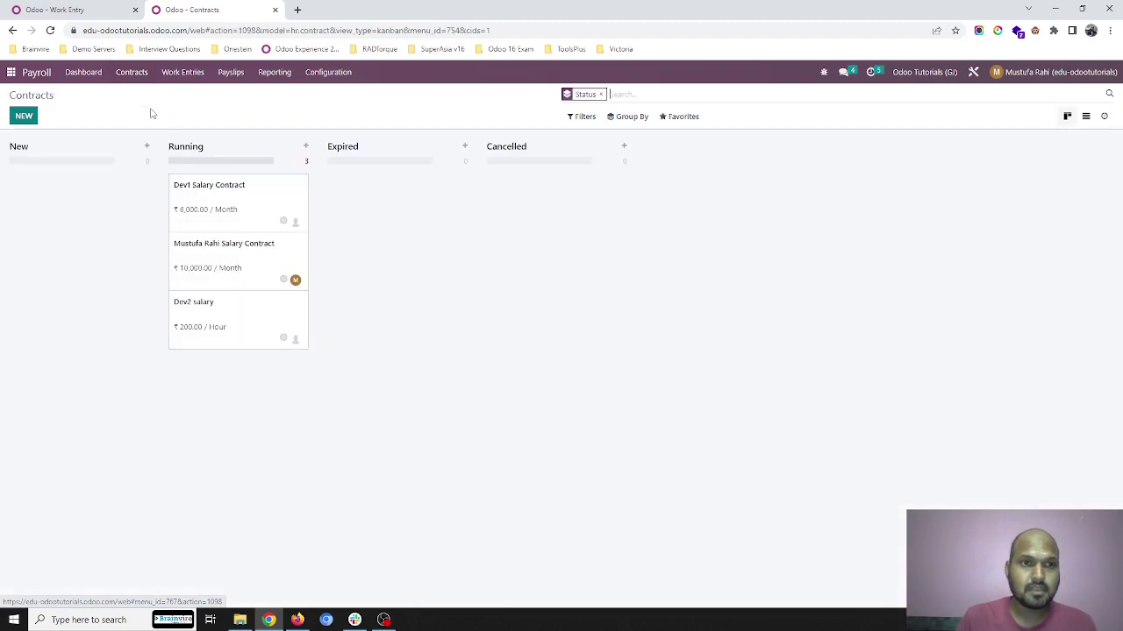
{"action": "left_click", "coordinate": [225, 200]}
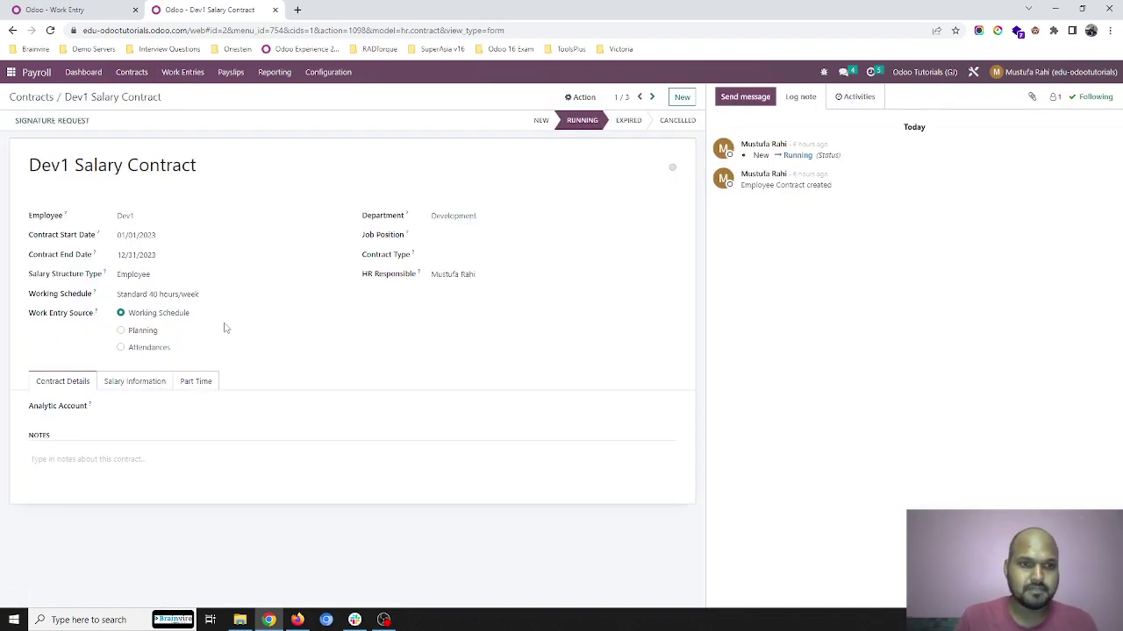
{"action": "left_click", "coordinate": [142, 386]}
{"action": "left_click", "coordinate": [84, 385]}
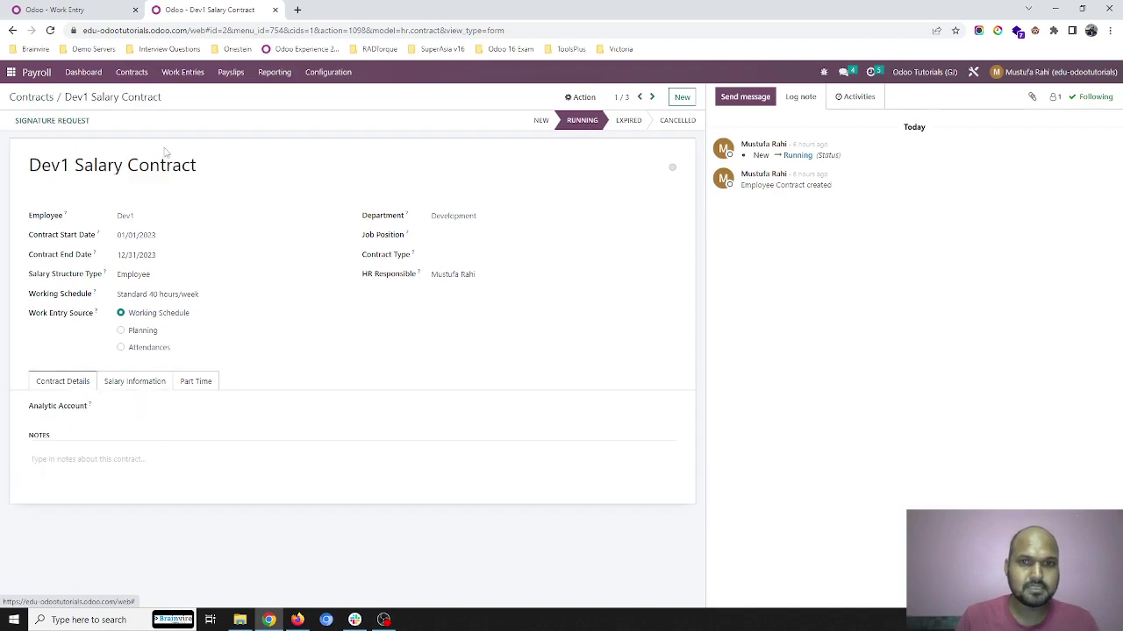
{"action": "left_click", "coordinate": [32, 98]}
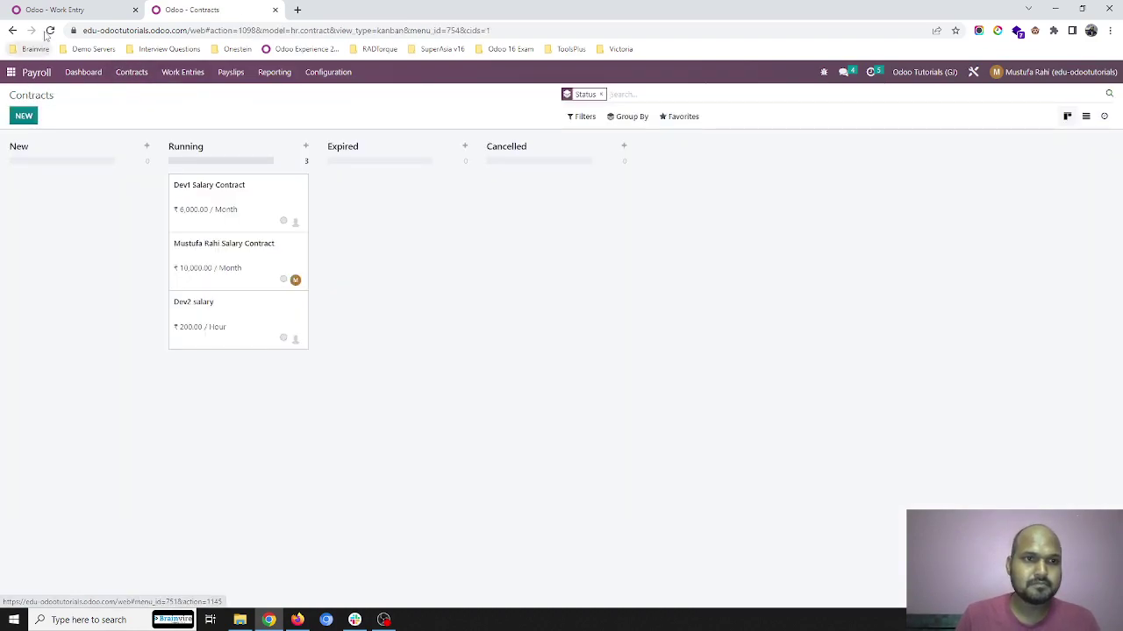
{"action": "left_click", "coordinate": [50, 30]}
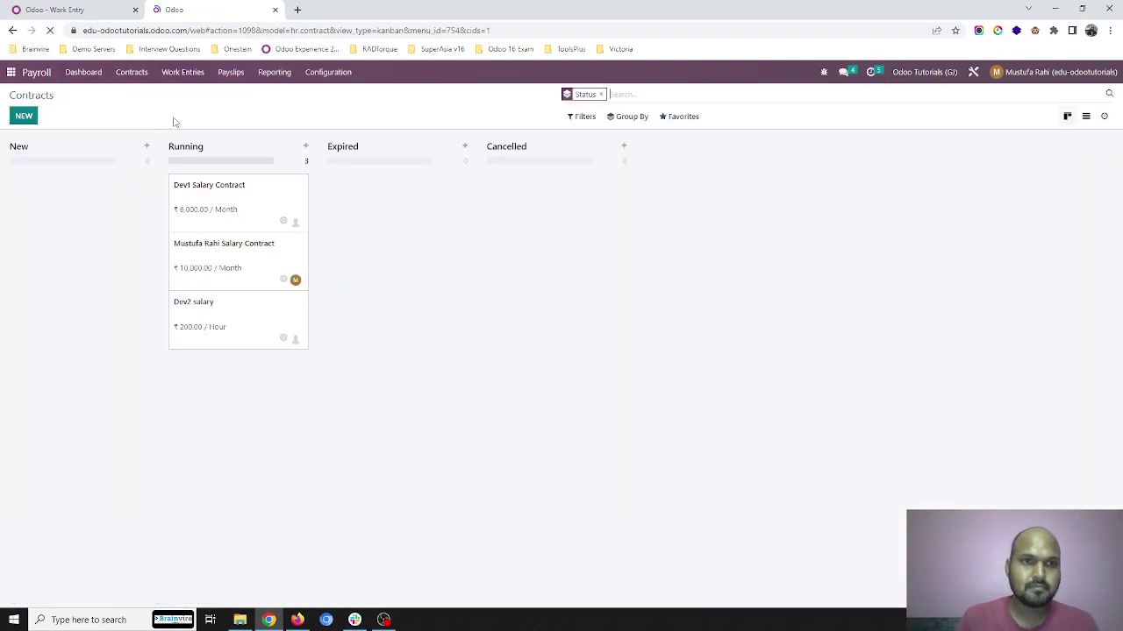
{"action": "left_click", "coordinate": [192, 75]}
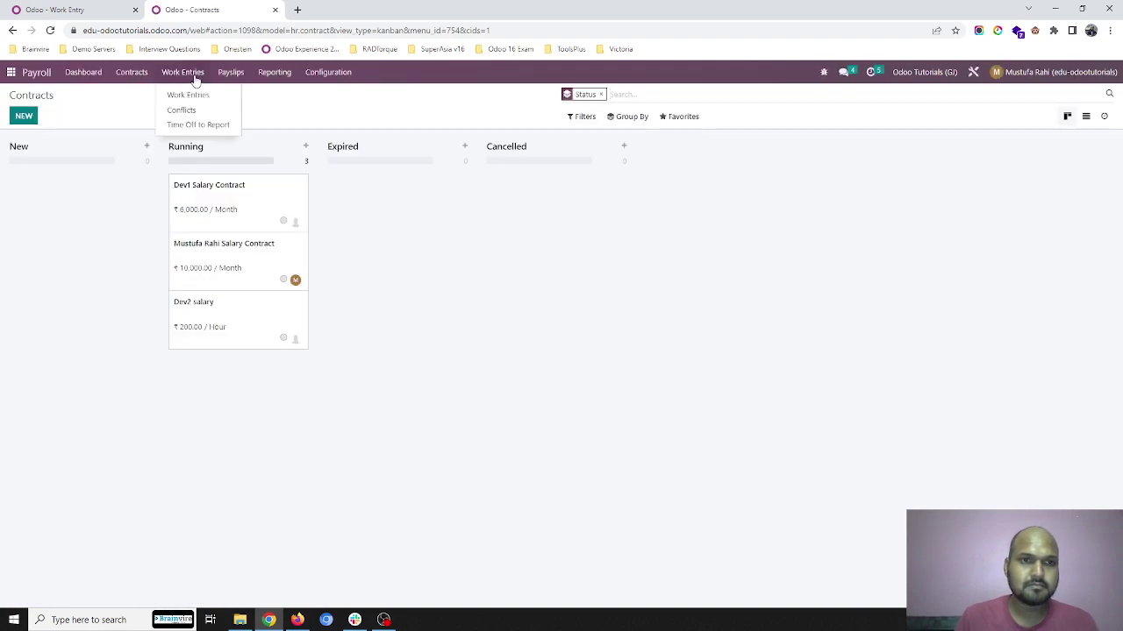
{"action": "left_click", "coordinate": [196, 100]}
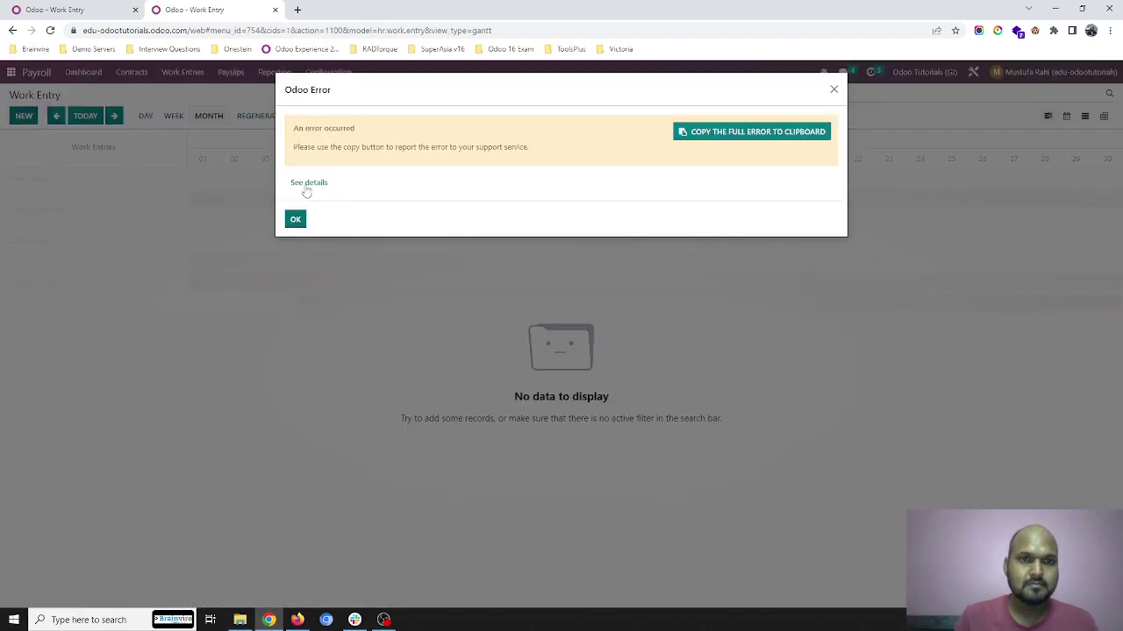
{"action": "left_click", "coordinate": [310, 183]}
{"action": "scroll", "coordinate": [462, 403], "scroll_direction": "down", "scroll_amount": 5}
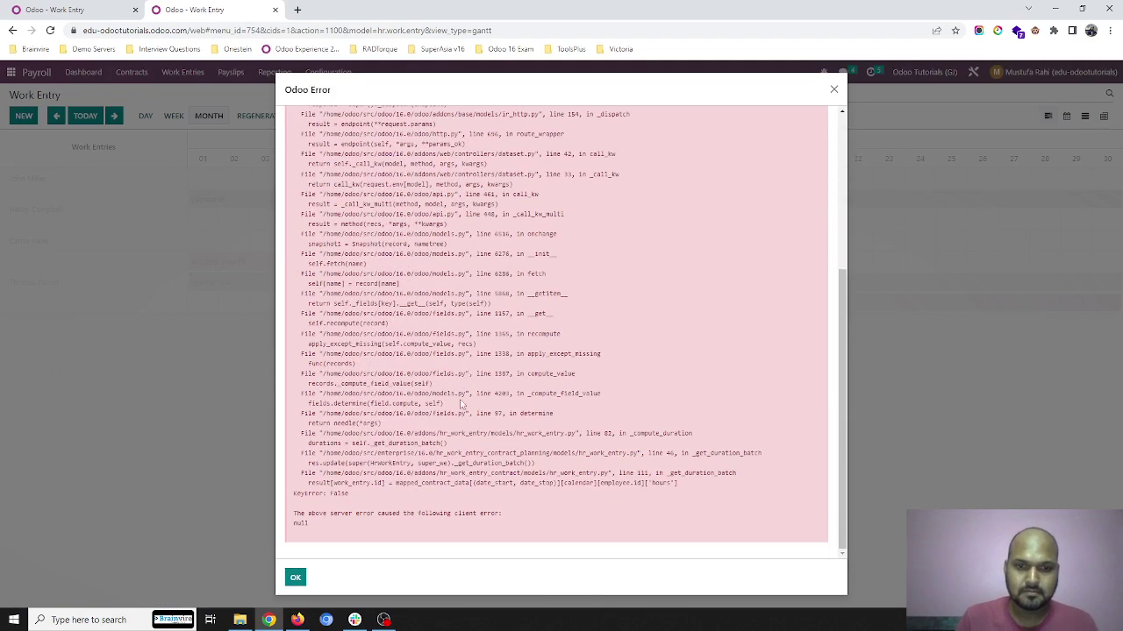
{"action": "left_click", "coordinate": [295, 578]}
- Regenerate Dev1's work entries starting May 1, 2023
{"action": "left_click", "coordinate": [284, 116]}
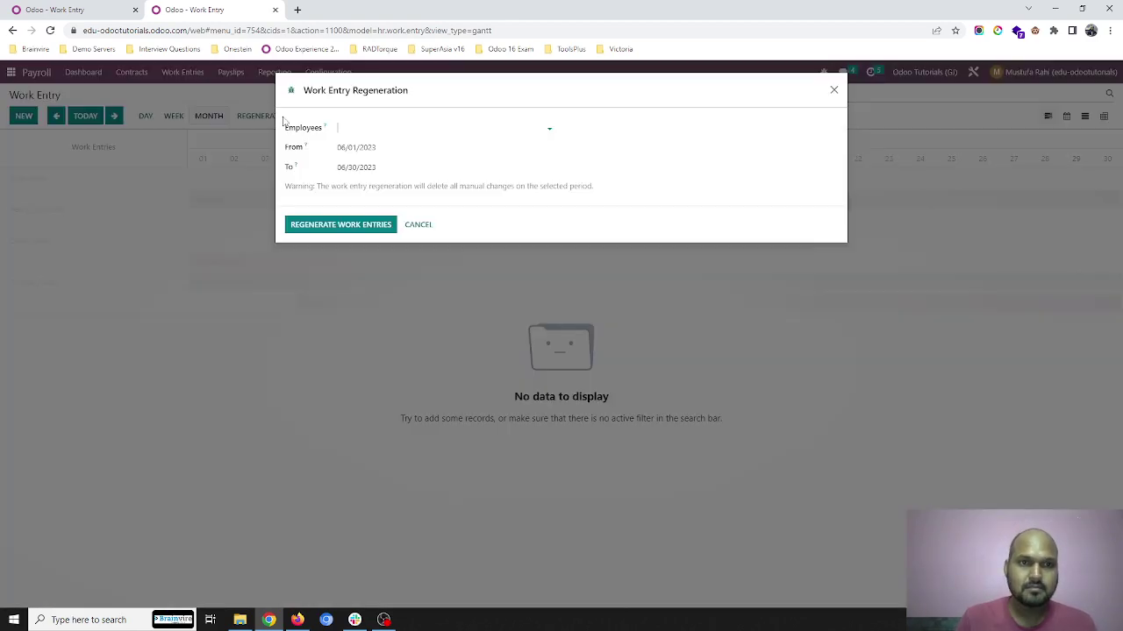
{"action": "left_click", "coordinate": [379, 130]}
{"action": "left_click", "coordinate": [394, 145]}
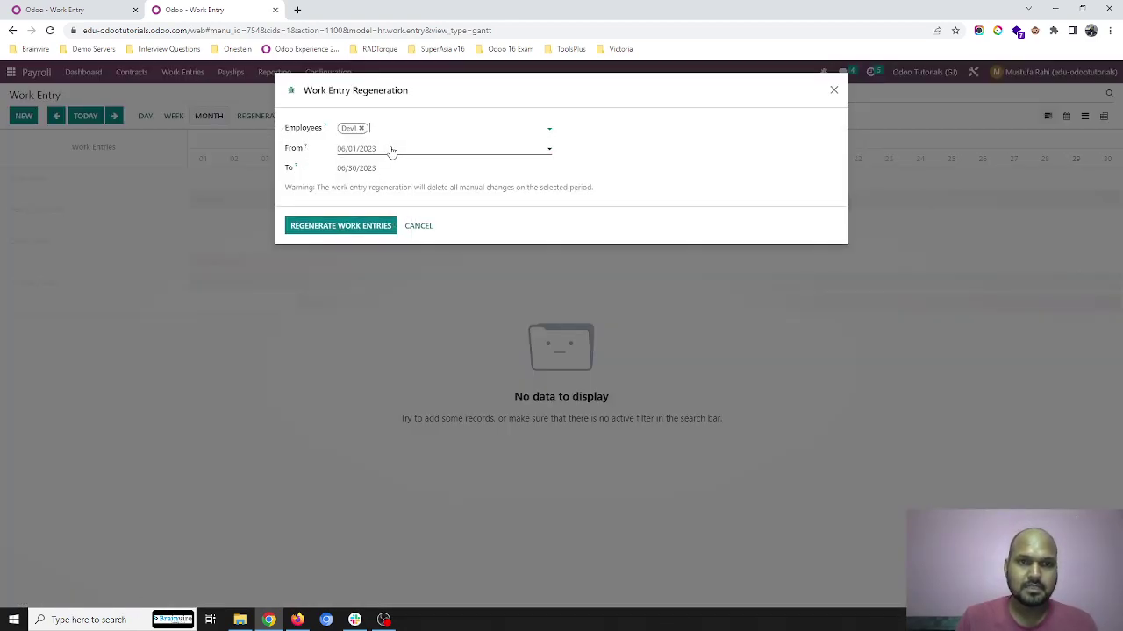
{"action": "left_click", "coordinate": [391, 149]}
{"action": "left_click", "coordinate": [348, 168]}
{"action": "left_click", "coordinate": [386, 215]}
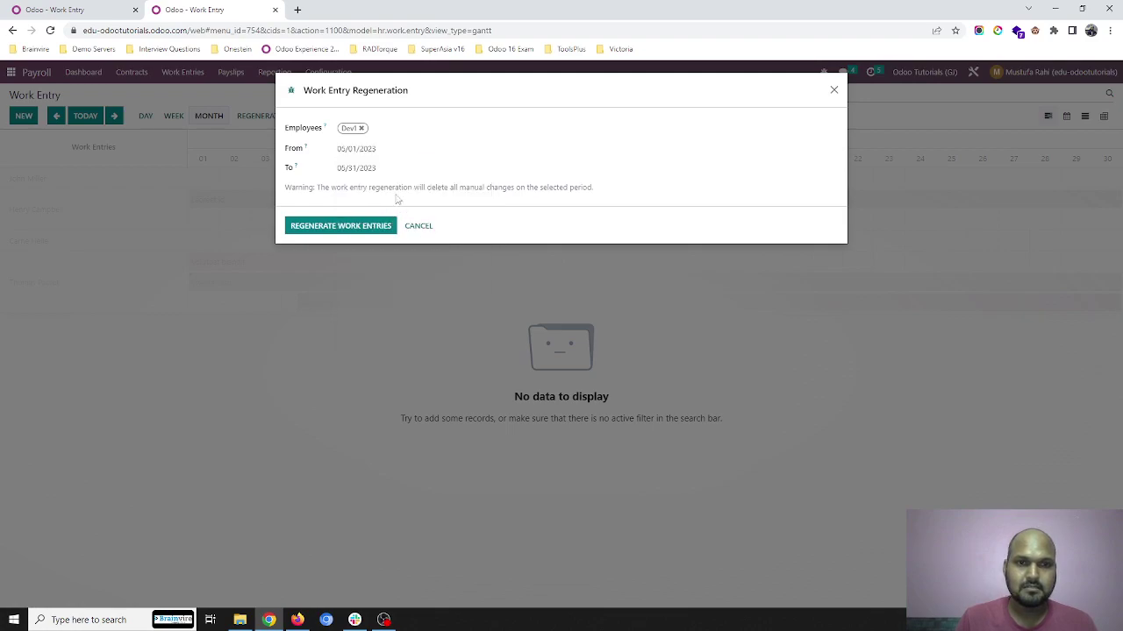
{"action": "left_click", "coordinate": [396, 172]}
{"action": "left_click", "coordinate": [396, 173]}
{"action": "left_click", "coordinate": [340, 225]}
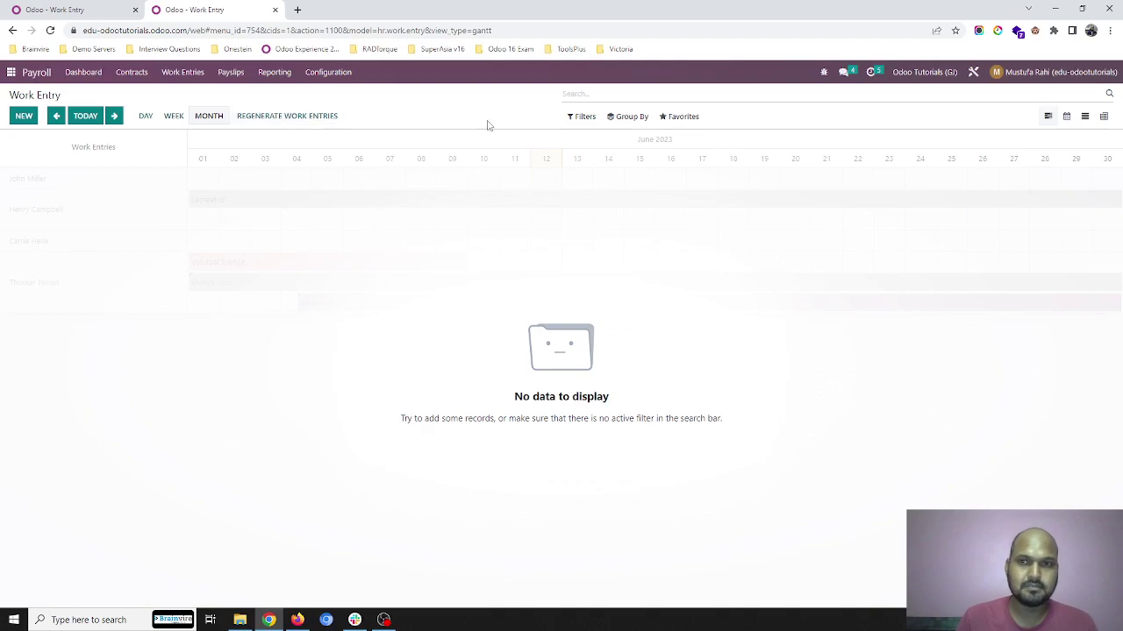
- List work entries grouped by employee to review Dev1's 46 May entries
{"action": "left_click", "coordinate": [1085, 117]}
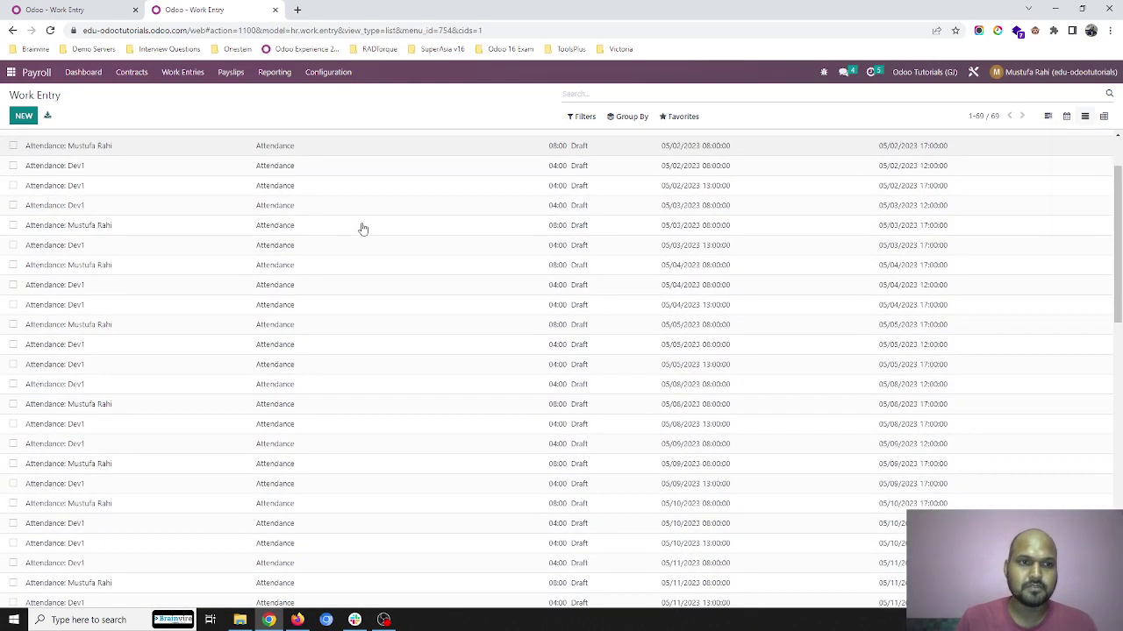
{"action": "left_click", "coordinate": [630, 116]}
{"action": "left_click", "coordinate": [630, 136]}
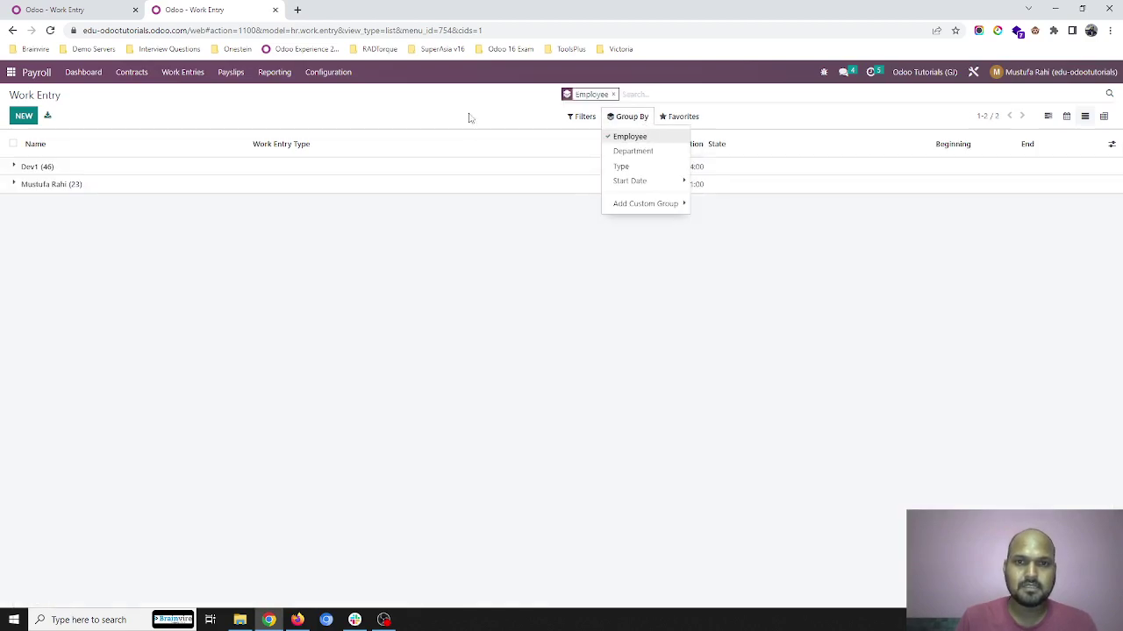
{"action": "left_click", "coordinate": [330, 166]}
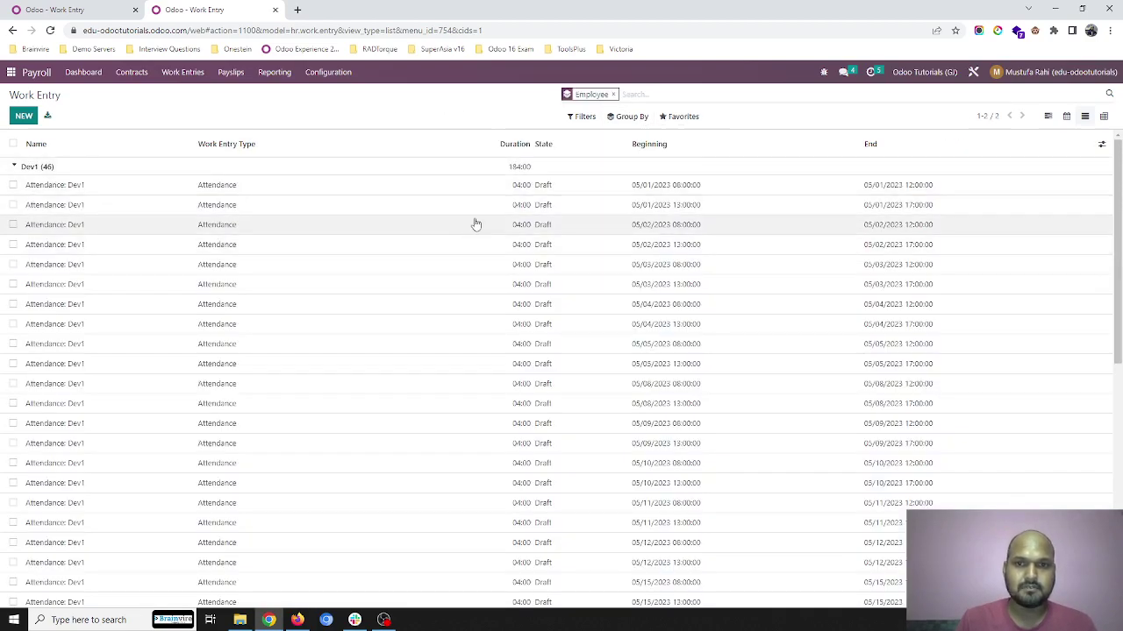
{"action": "left_click", "coordinate": [231, 72]}
- Create a new payslip for Dev1 with the period starting 05/01/2023
{"action": "left_click", "coordinate": [232, 109]}
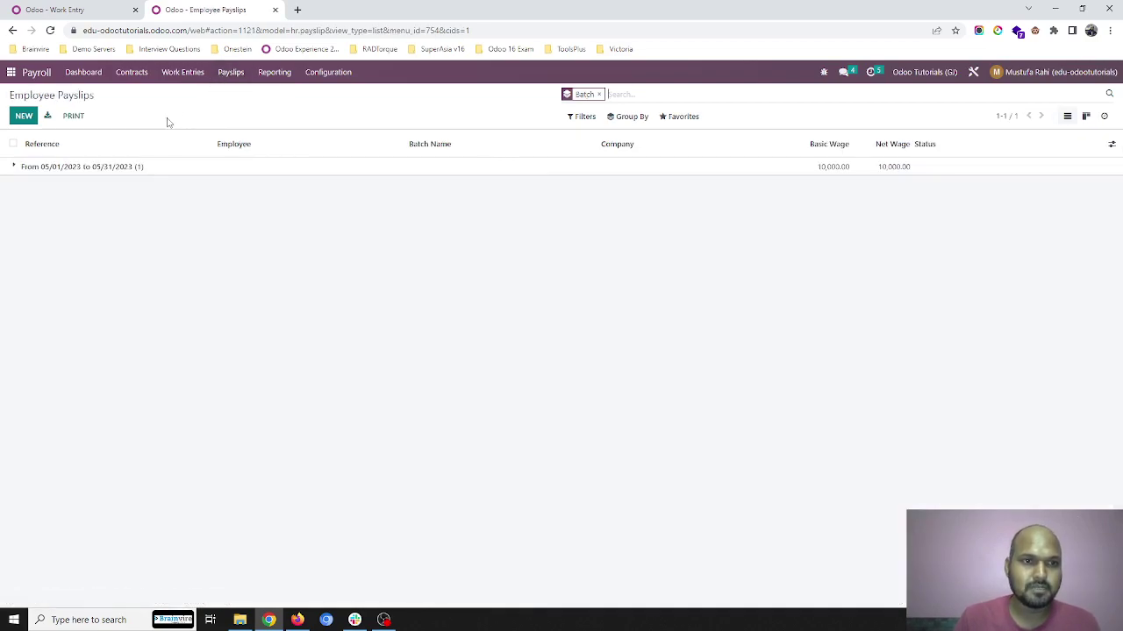
{"action": "left_click", "coordinate": [109, 169]}
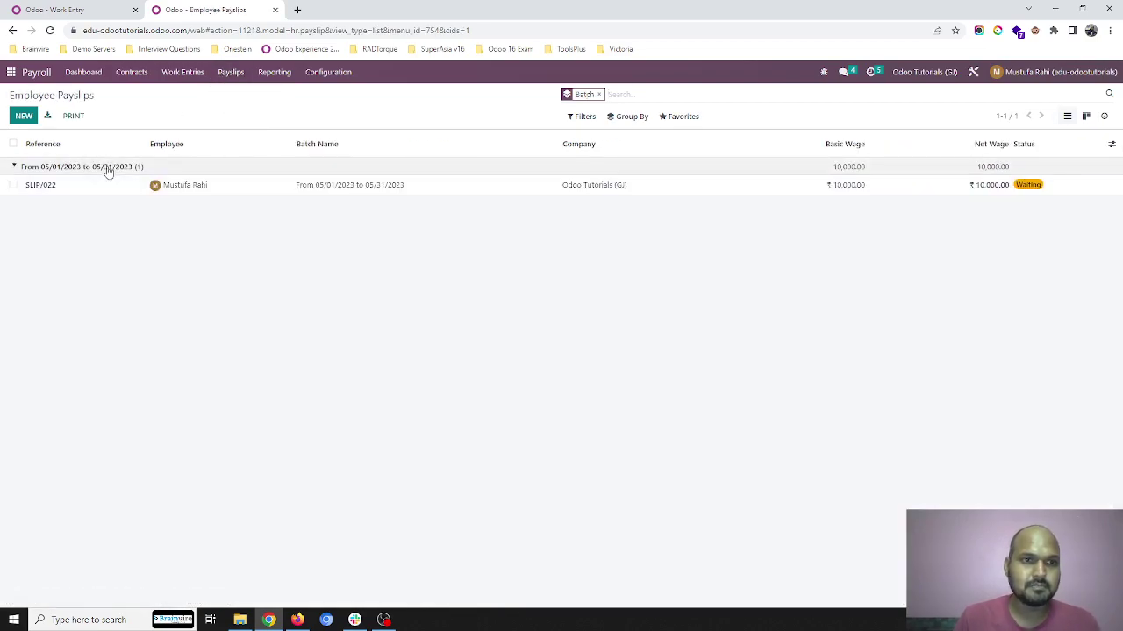
{"action": "left_click", "coordinate": [26, 117]}
{"action": "left_click", "coordinate": [110, 195]}
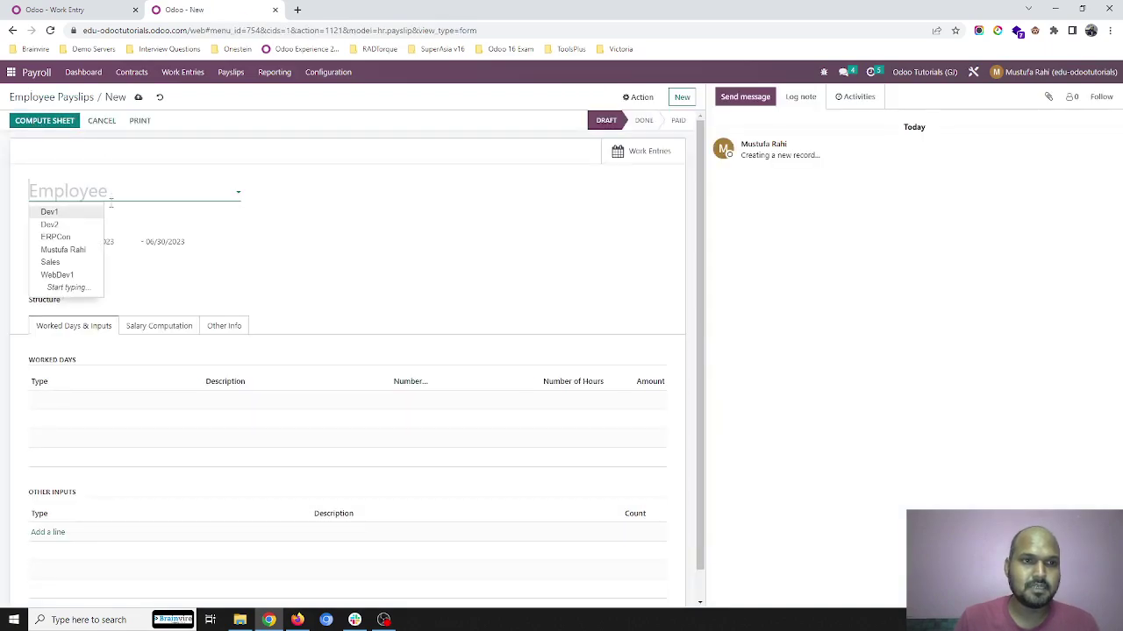
{"action": "left_click", "coordinate": [75, 214]}
{"action": "left_click", "coordinate": [92, 241]}
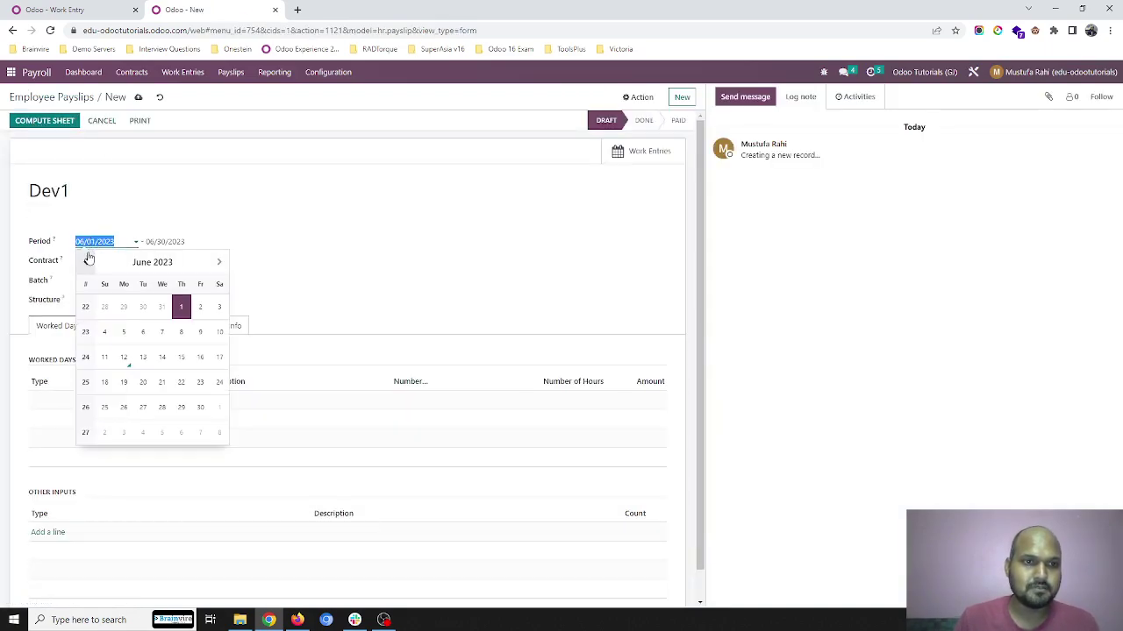
{"action": "left_click", "coordinate": [89, 261]}
{"action": "left_click", "coordinate": [123, 307]}
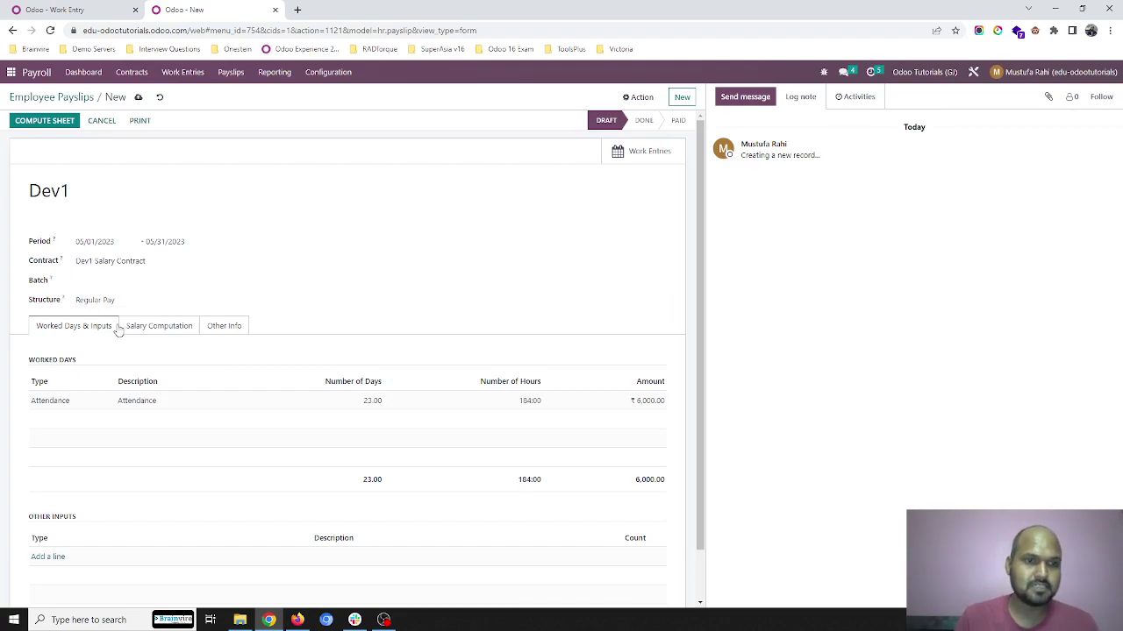
- Compute the sheet and verify 184 worked hours and a 6,000 net salary
{"action": "left_click", "coordinate": [147, 330]}
{"action": "left_click", "coordinate": [73, 325]}
{"action": "left_click", "coordinate": [44, 120]}
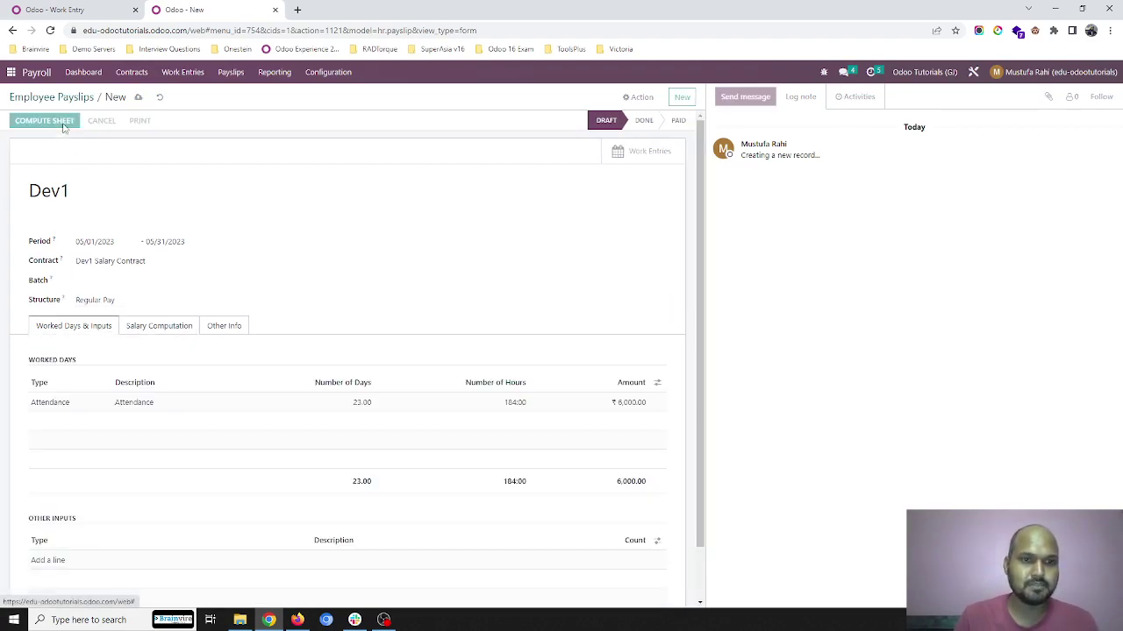
{"action": "left_click", "coordinate": [165, 330]}
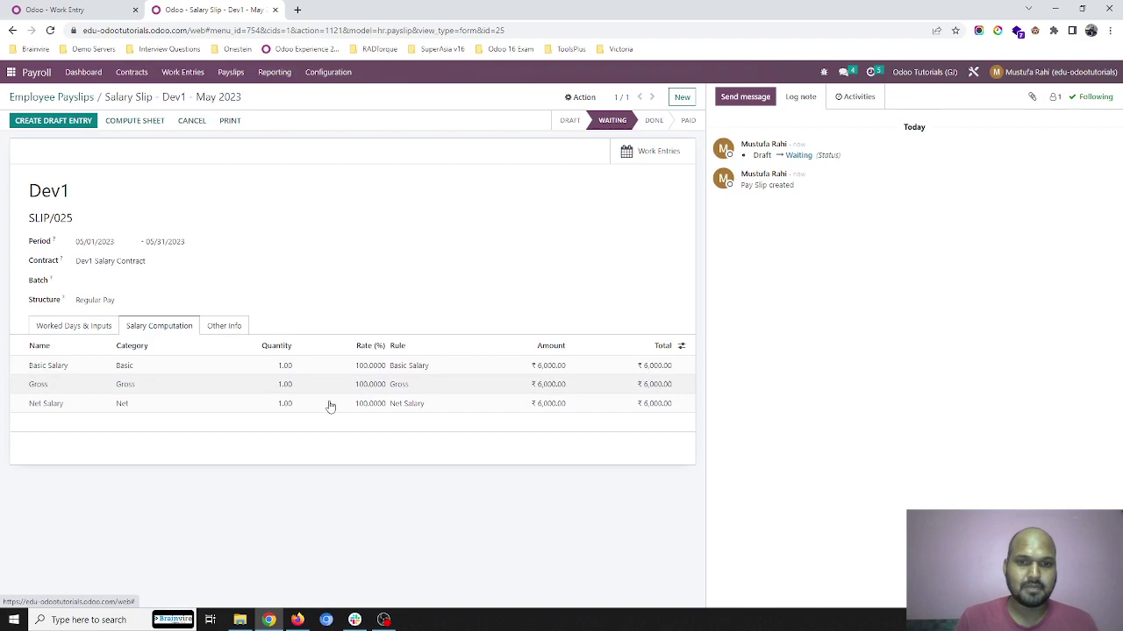
{"action": "left_click", "coordinate": [96, 334]}
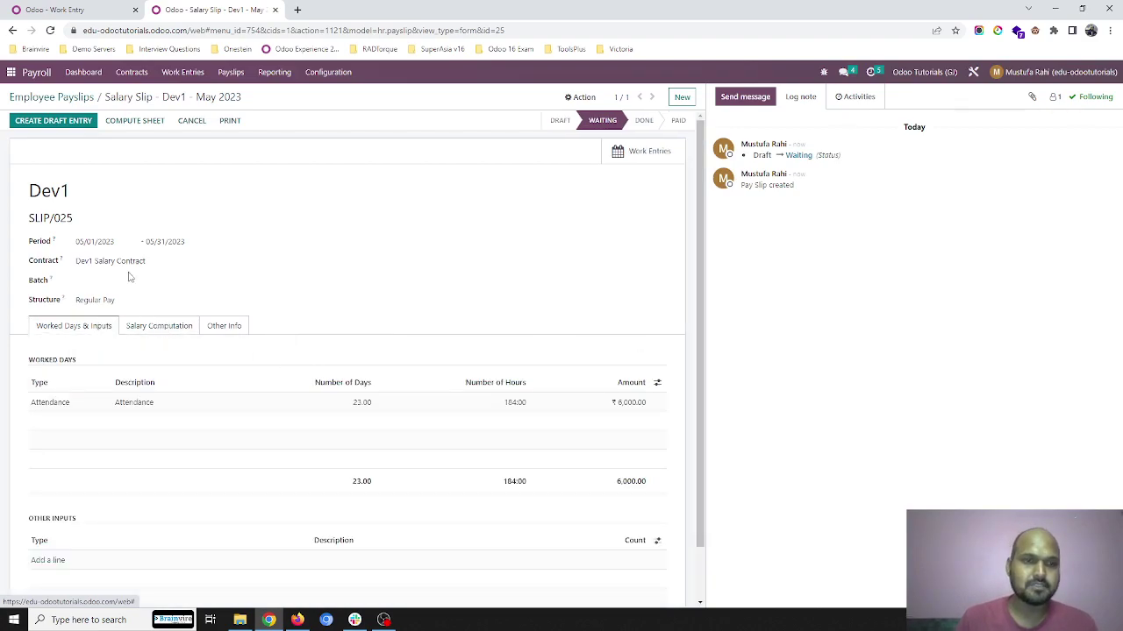
{"action": "left_click", "coordinate": [66, 97]}
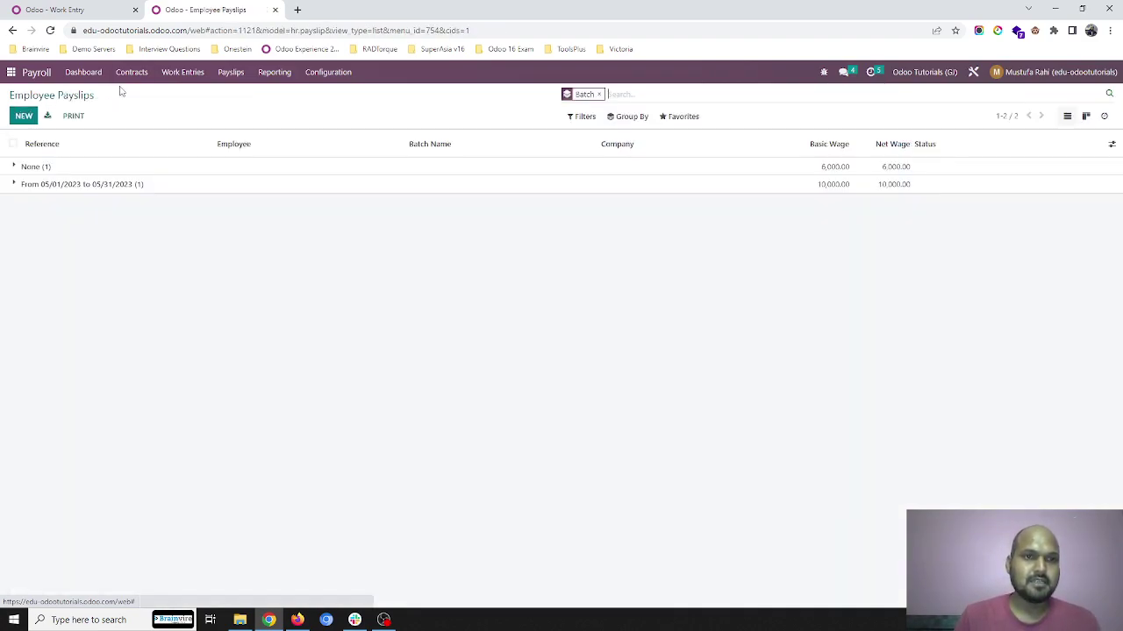
- Open the Dev2 salary contract and review its ₹200.00 hourly wage and Planning source
{"action": "left_click", "coordinate": [131, 72]}
{"action": "left_click", "coordinate": [140, 116]}
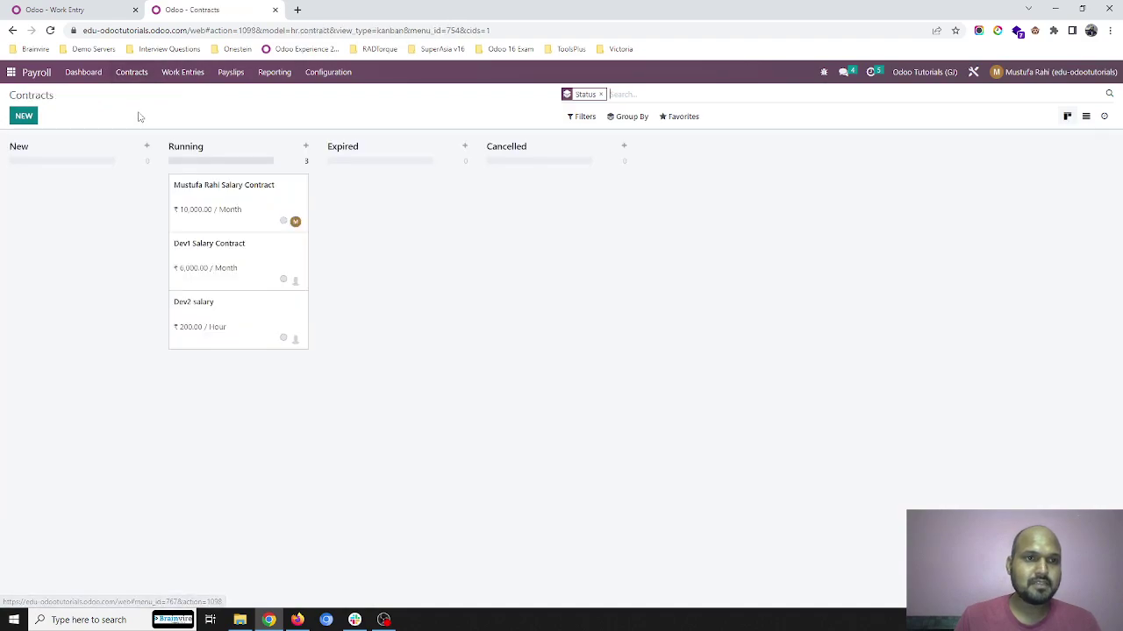
{"action": "left_click", "coordinate": [205, 306]}
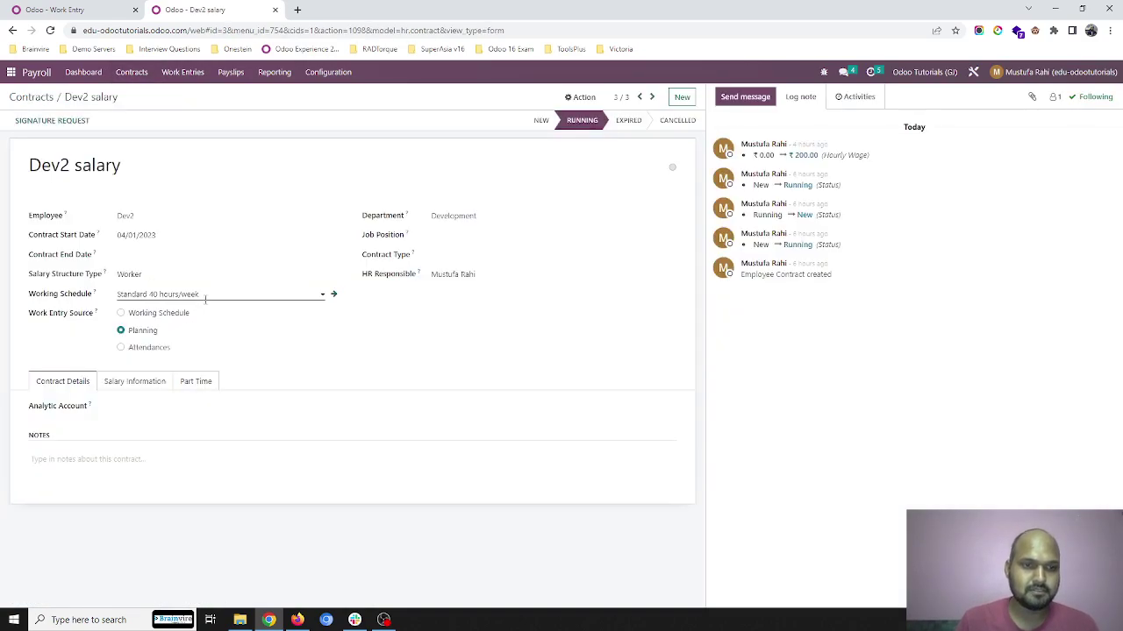
{"action": "left_click", "coordinate": [137, 386]}
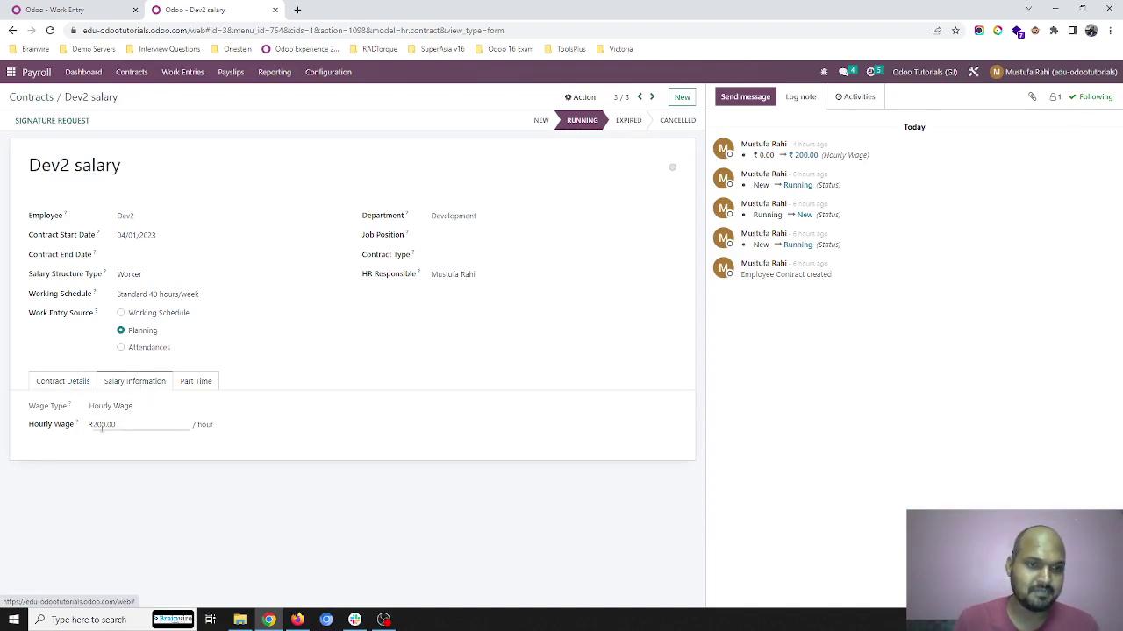
{"action": "left_click", "coordinate": [193, 386]}
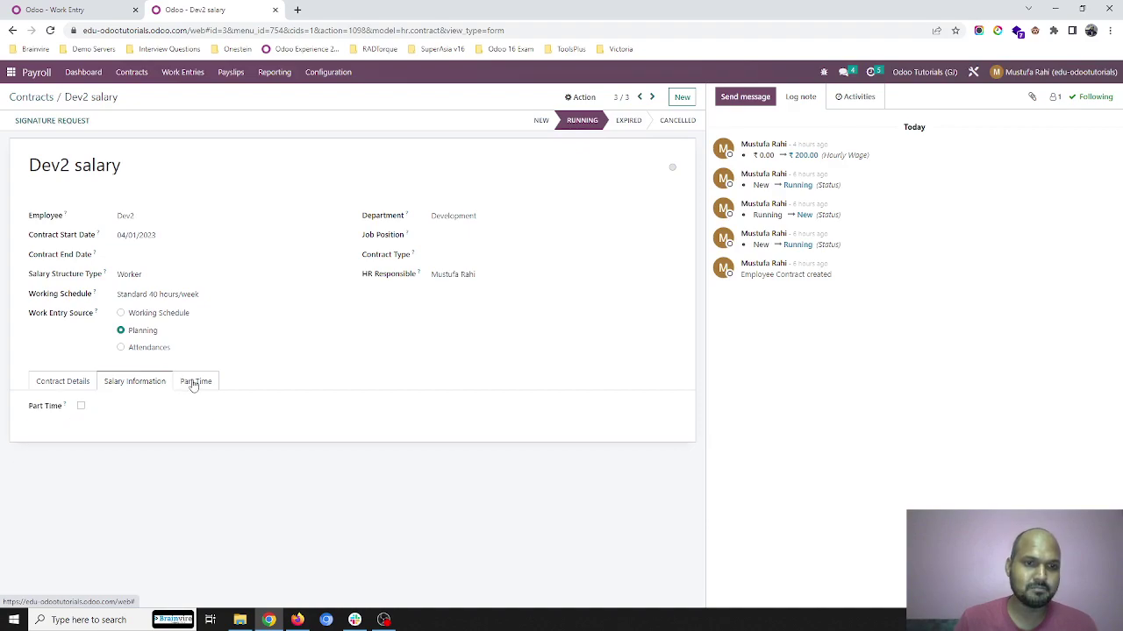
{"action": "left_click", "coordinate": [153, 385]}
{"action": "left_click", "coordinate": [76, 387]}
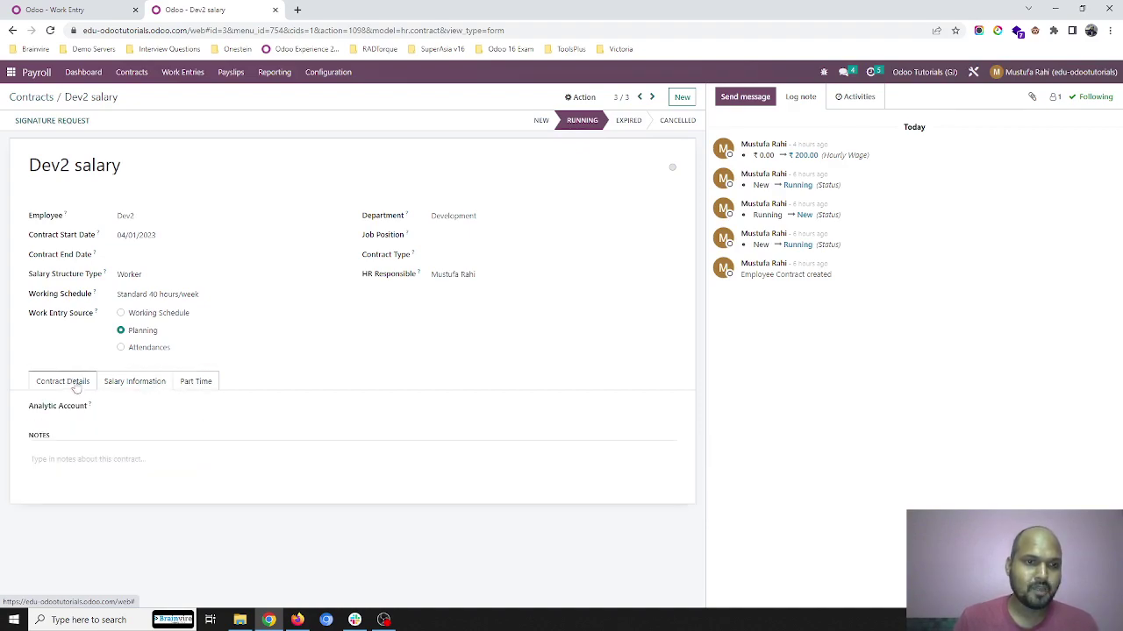
{"action": "left_click", "coordinate": [127, 386]}
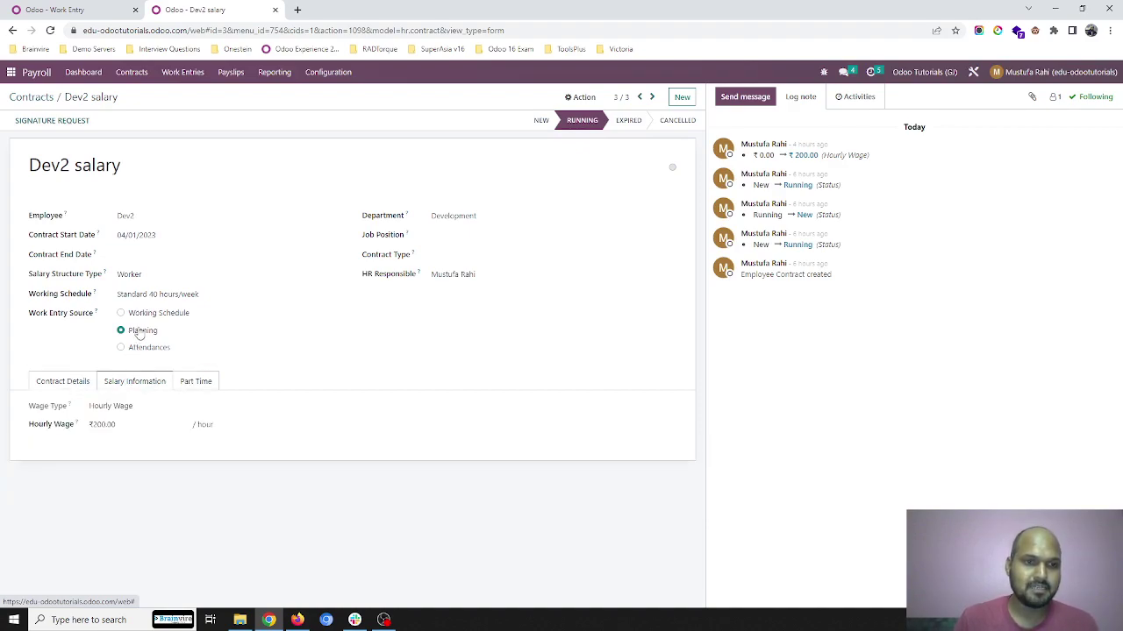
- Leave the contract records and open the Planning app
{"action": "left_click", "coordinate": [91, 385]}
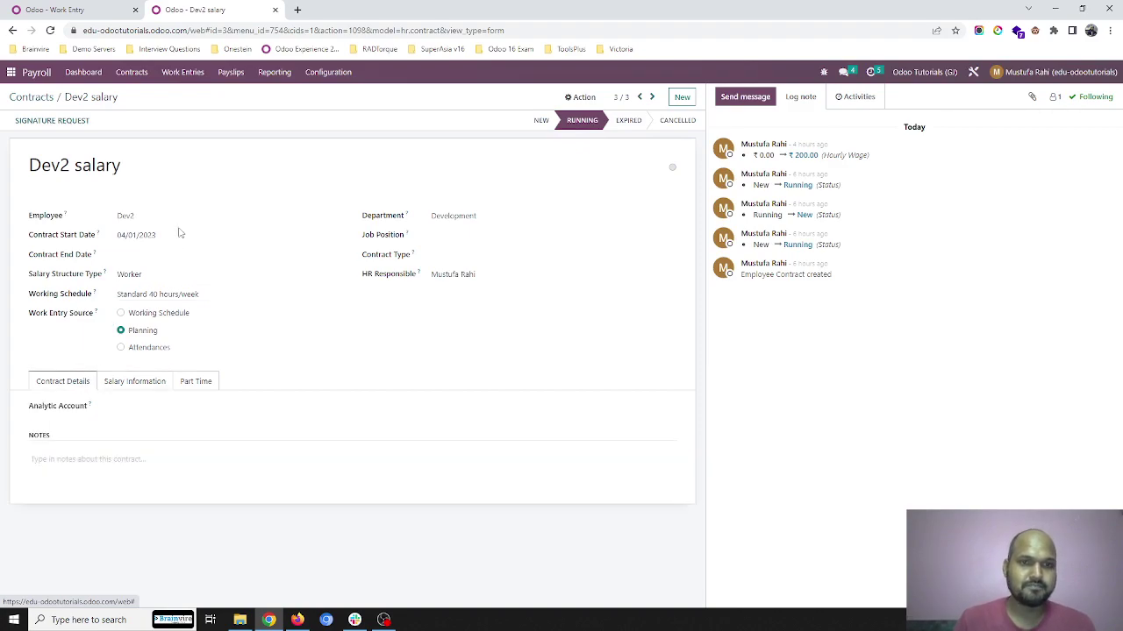
{"action": "left_click", "coordinate": [45, 99]}
{"action": "left_click", "coordinate": [11, 72]}
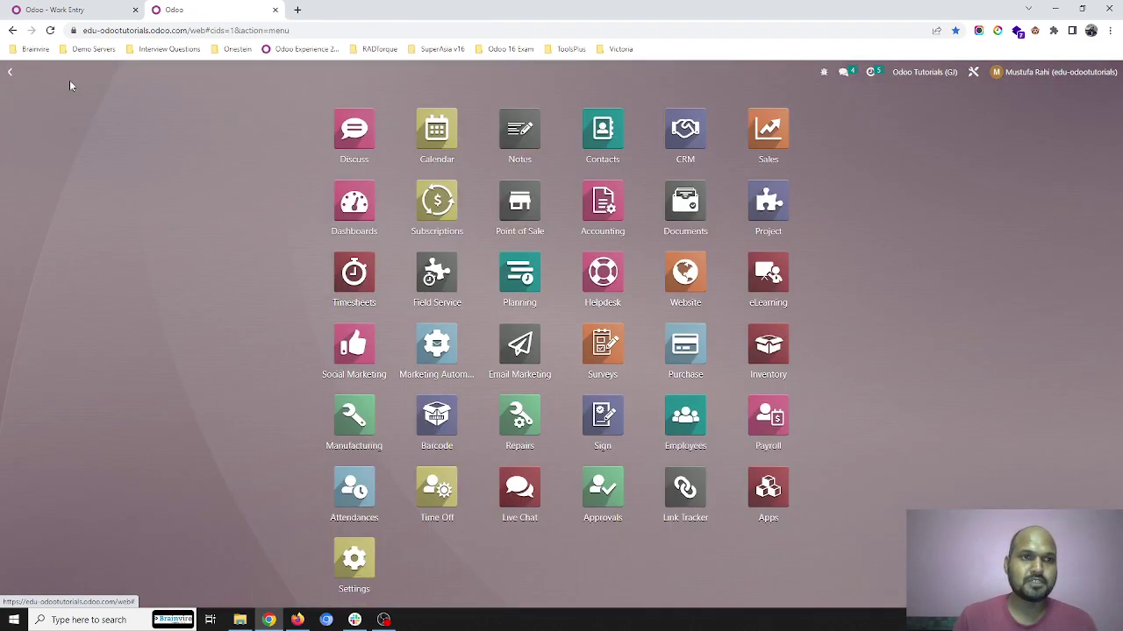
{"action": "type", "text": "plan"}
{"action": "key", "text": "Return"}
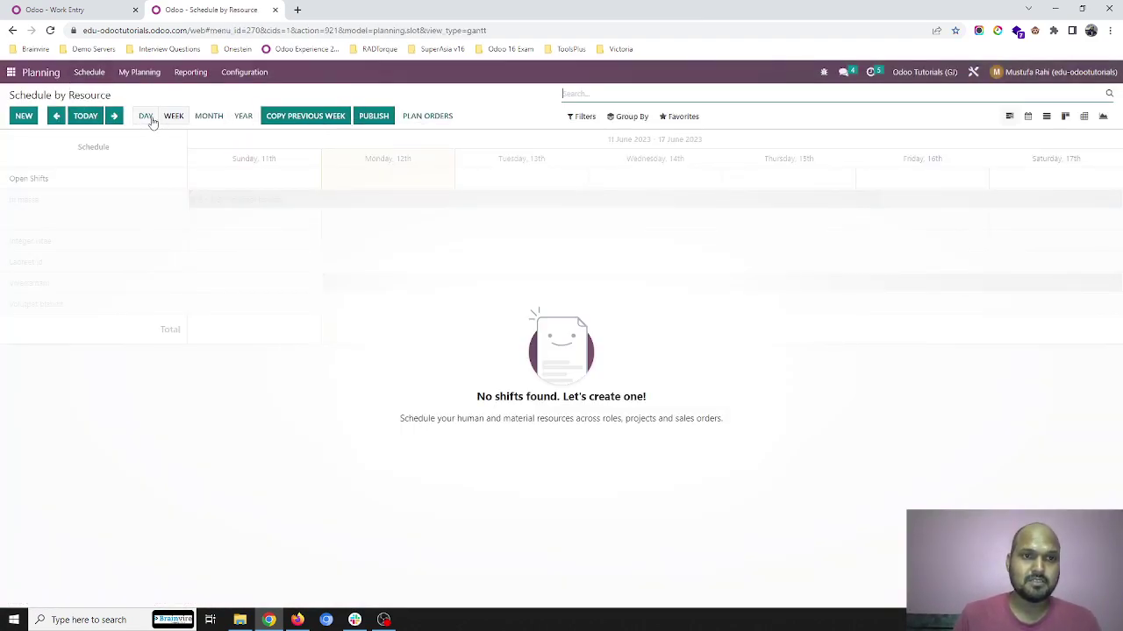
- In month view, delete Dev2's 80-hour Odoo Developer – Internal shift for 1–10 May
{"action": "left_click", "coordinate": [208, 116]}
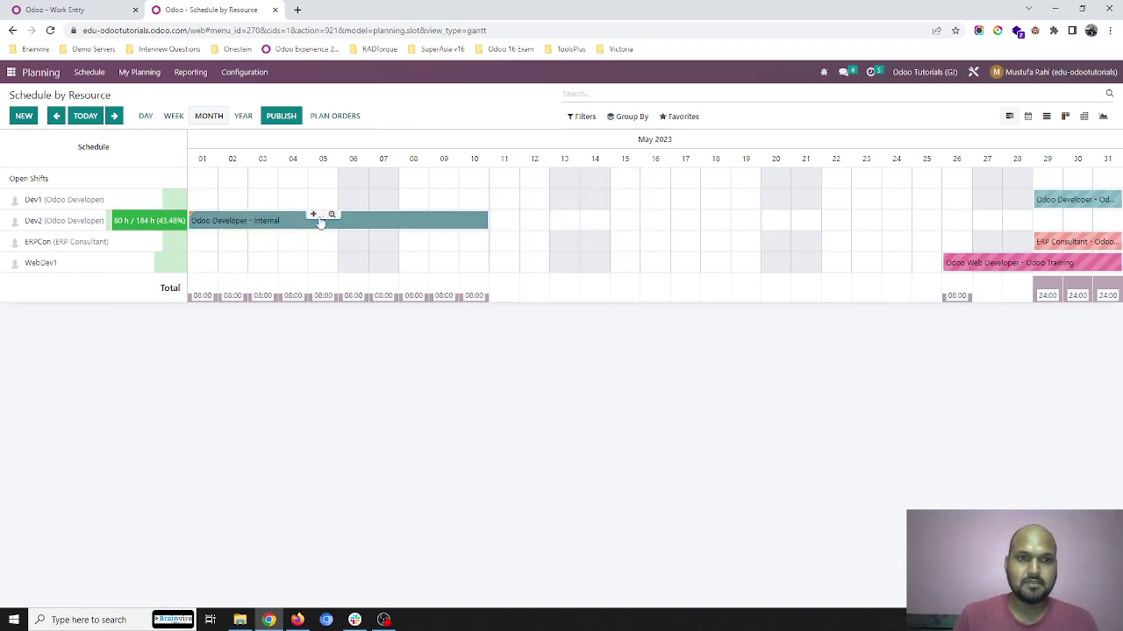
{"action": "left_click", "coordinate": [254, 222]}
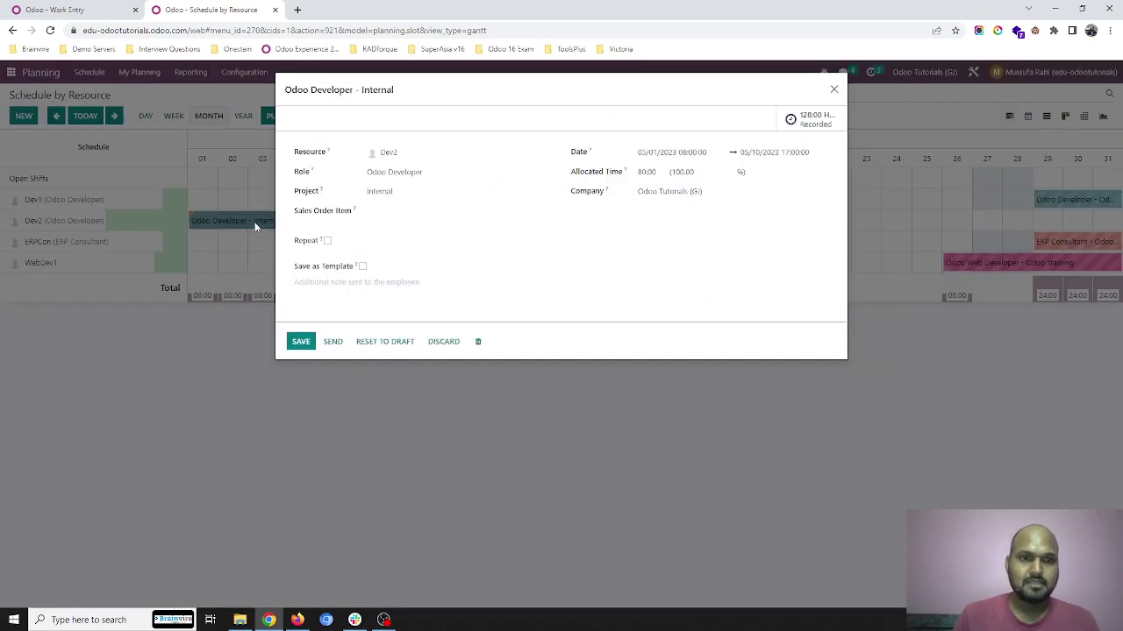
{"action": "left_click", "coordinate": [477, 341]}
{"action": "left_click", "coordinate": [391, 154]}
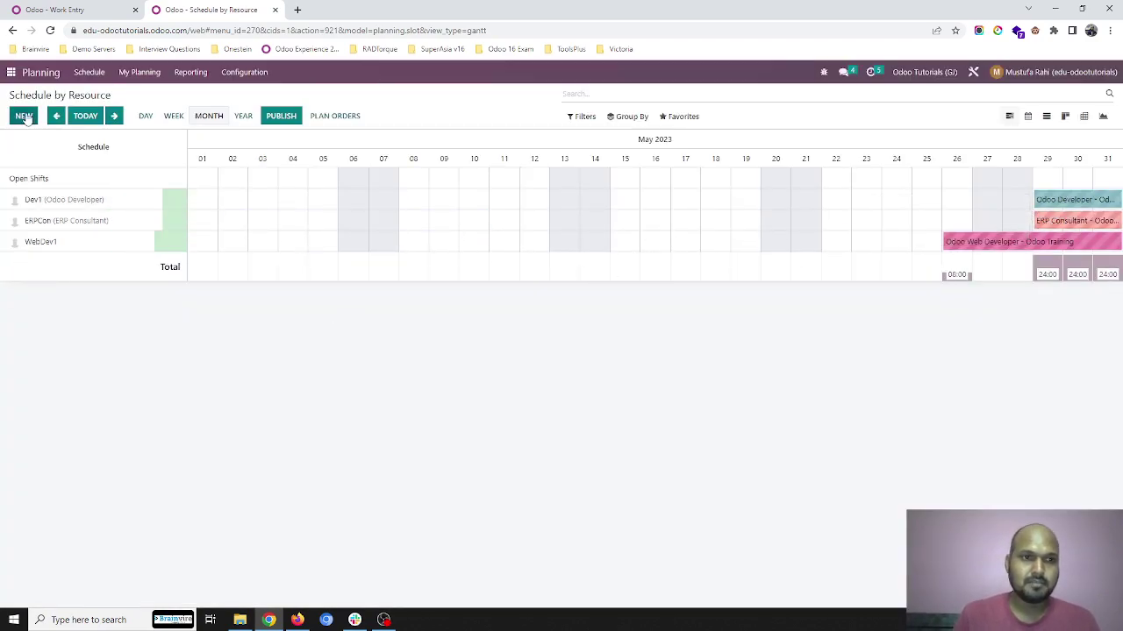
- Create and publish a 96-hour Odoo Developer shift for Dev2 from May 1 to May 12, 2023
{"action": "left_click", "coordinate": [24, 116]}
{"action": "left_click", "coordinate": [406, 127]}
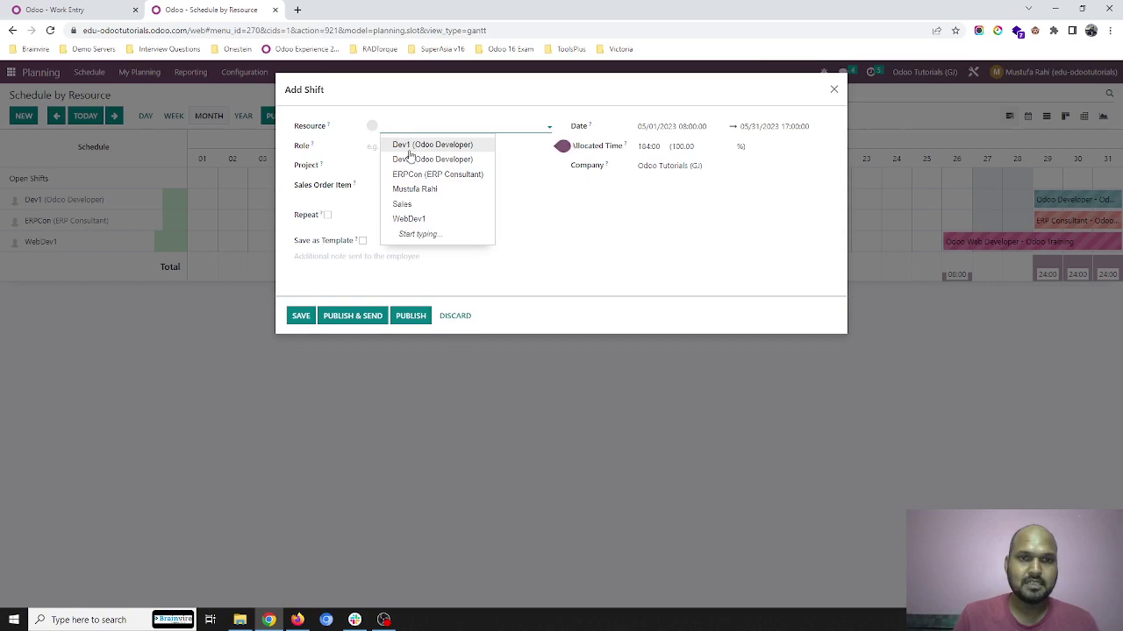
{"action": "left_click", "coordinate": [430, 159]}
{"action": "left_click", "coordinate": [673, 127]}
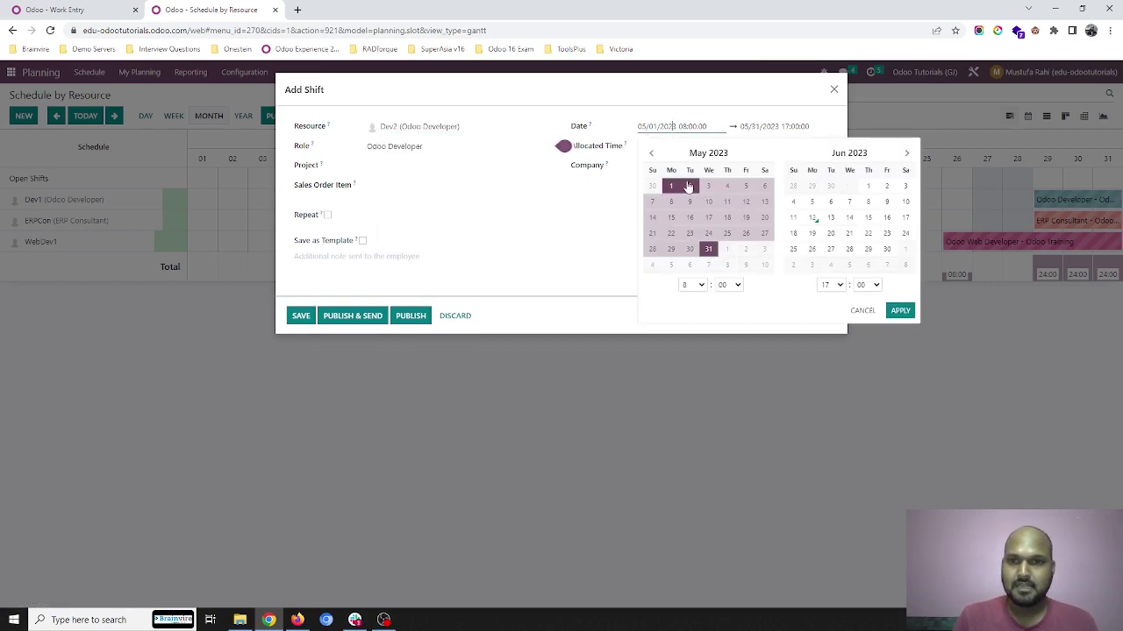
{"action": "left_click", "coordinate": [745, 202]}
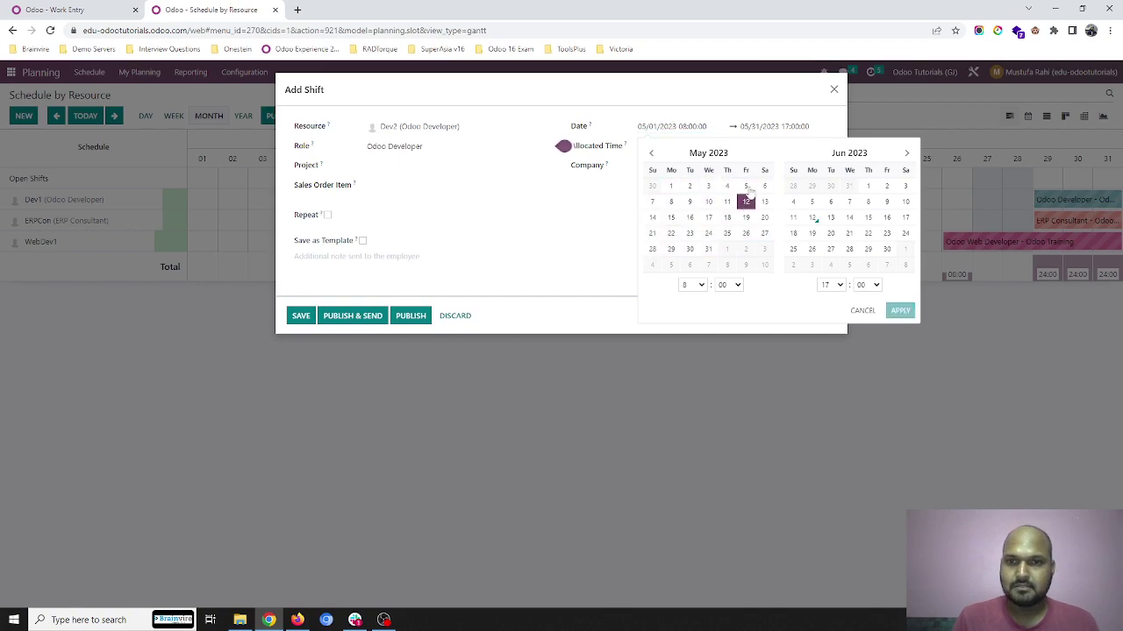
{"action": "left_click", "coordinate": [671, 186]}
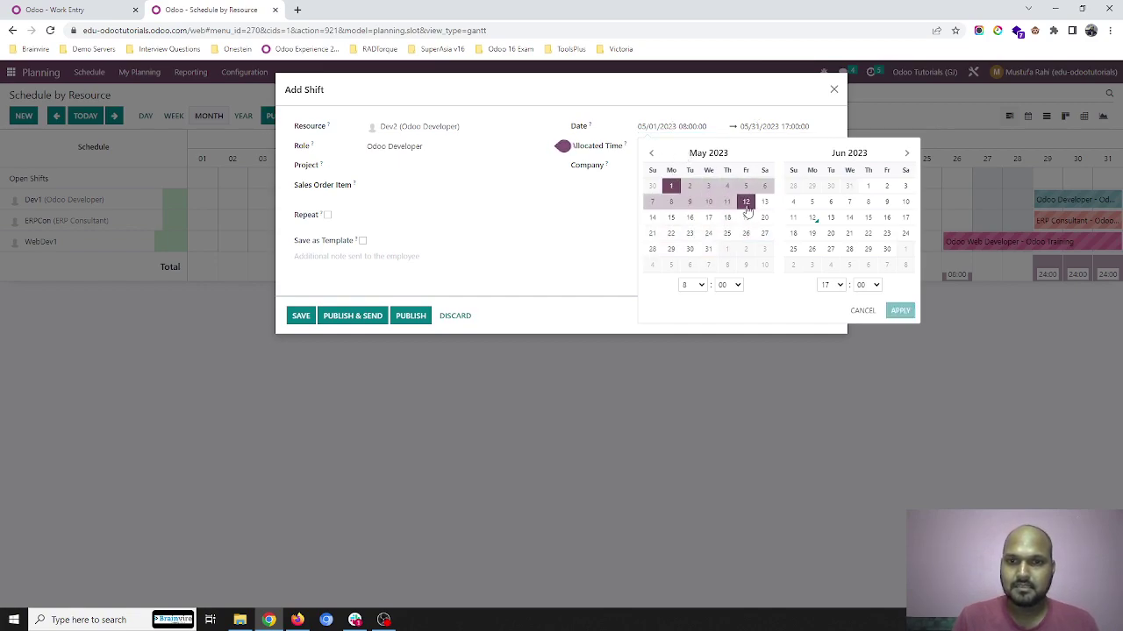
{"action": "left_click", "coordinate": [745, 204]}
{"action": "left_click", "coordinate": [898, 312]}
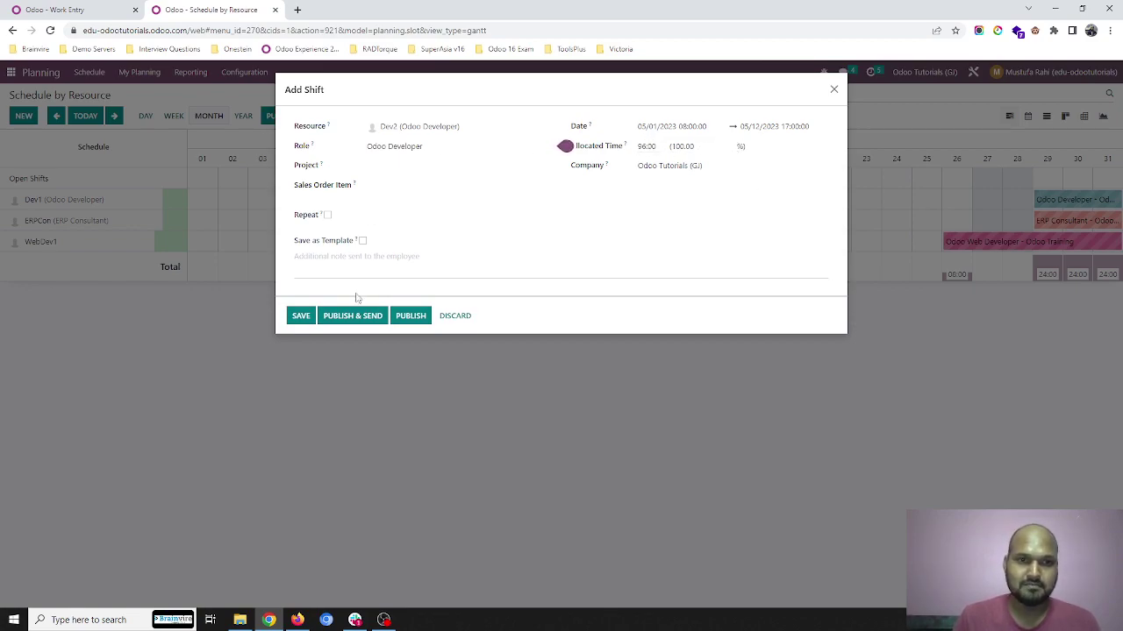
{"action": "left_click", "coordinate": [408, 318]}
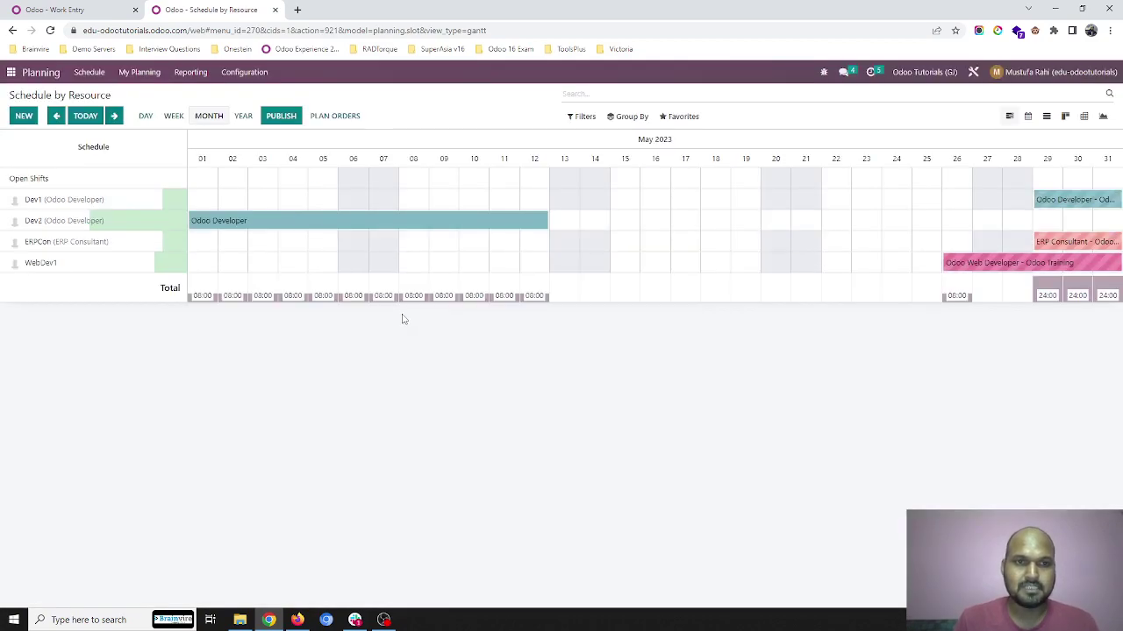
- Check Payroll's May 2023 work entries for Dev2's 1–12 May attendance entry
{"action": "left_click", "coordinate": [10, 71]}
{"action": "type", "text": "work"}
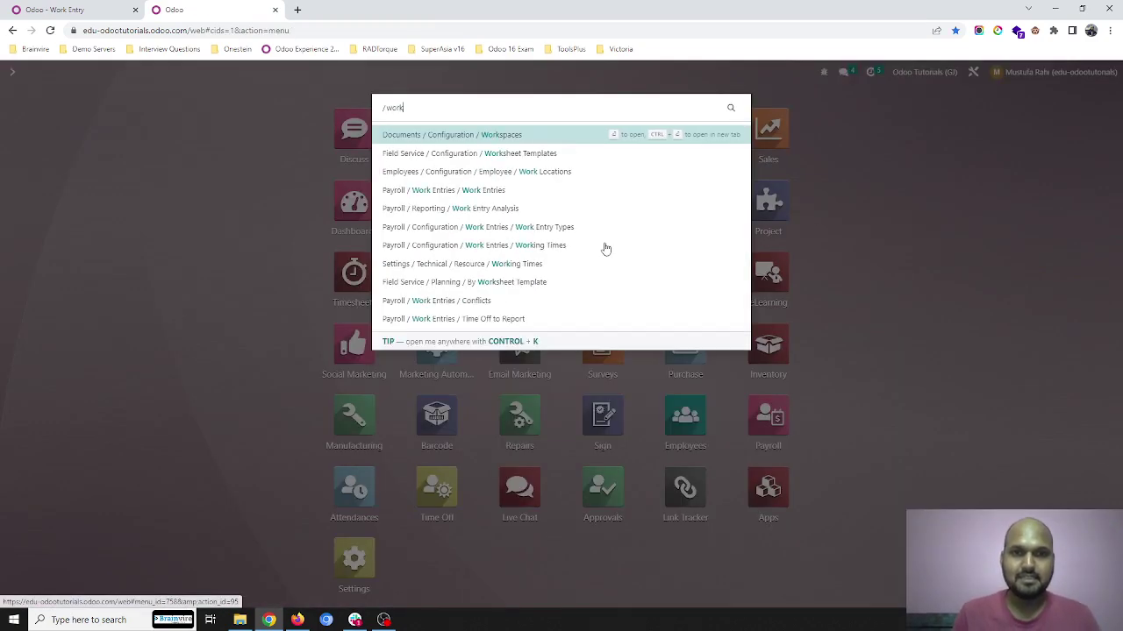
{"action": "key", "text": "Down"}
{"action": "key", "text": "Down"}
{"action": "key", "text": "Down"}
{"action": "key", "text": "Return"}
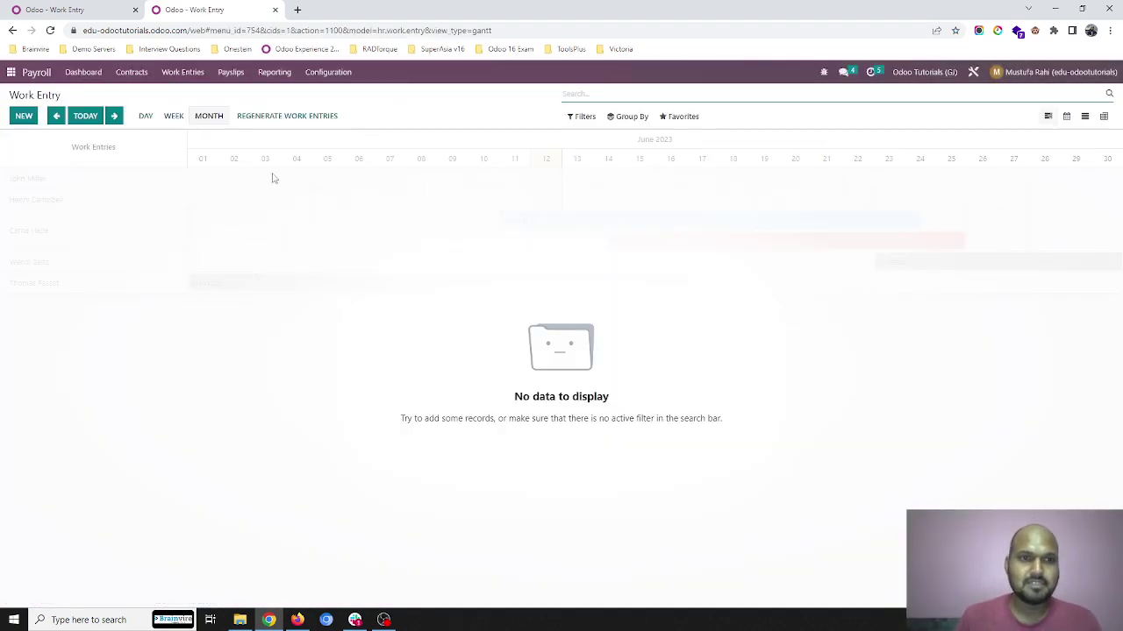
{"action": "left_click", "coordinate": [56, 118]}
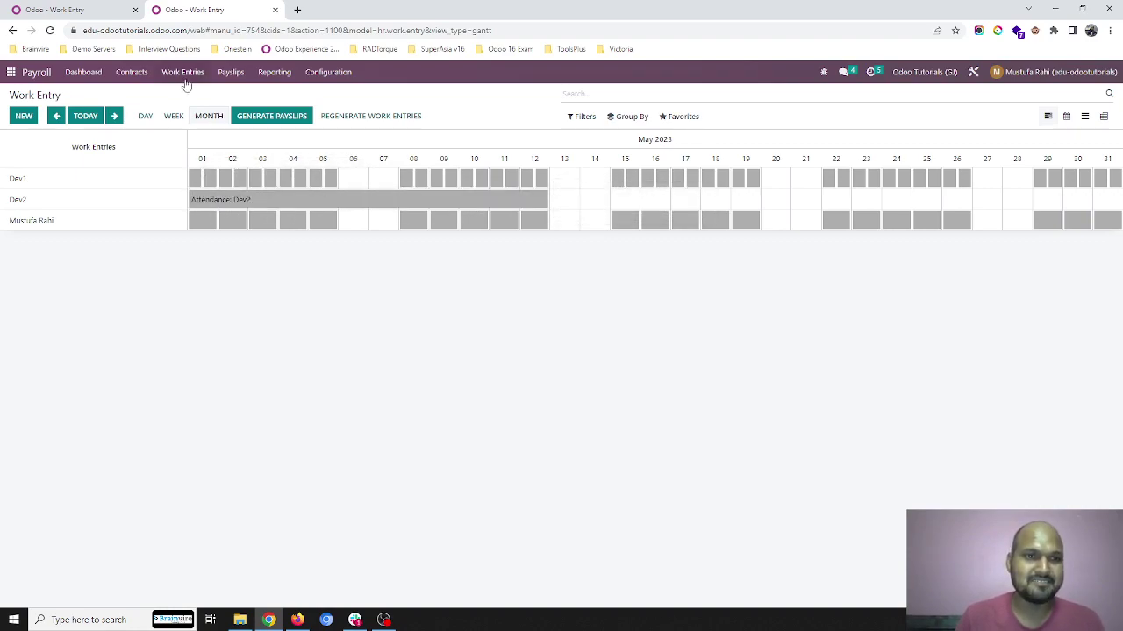
- List all employee payslips and expand the unbatched group showing Dev1's waiting SLIP/025
{"action": "left_click", "coordinate": [231, 72]}
{"action": "left_click", "coordinate": [241, 107]}
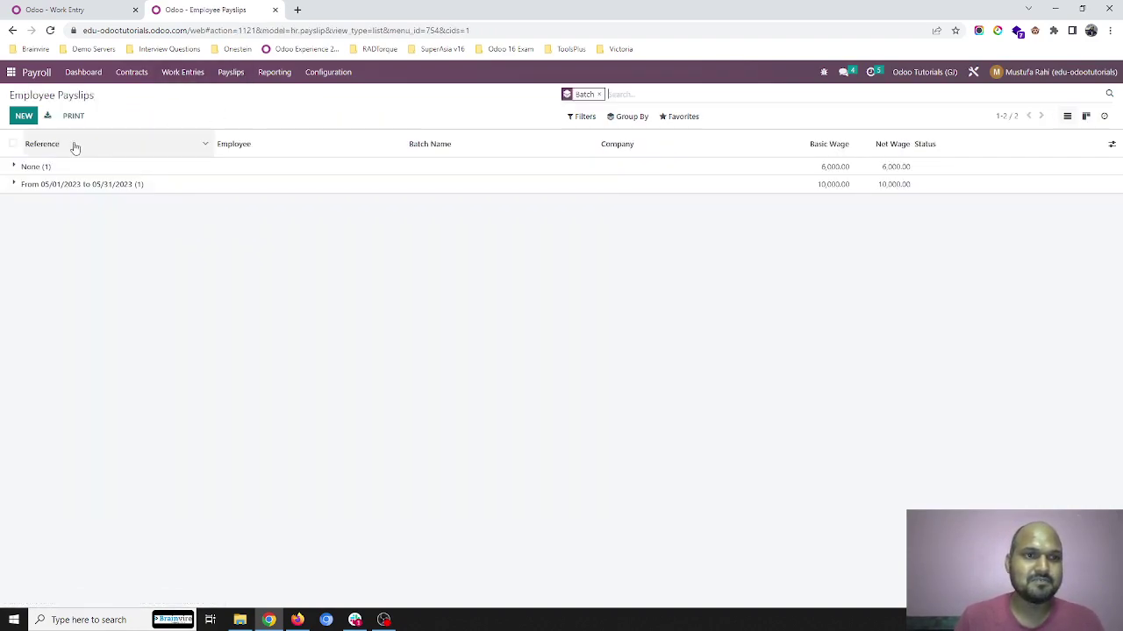
{"action": "left_click", "coordinate": [35, 166]}
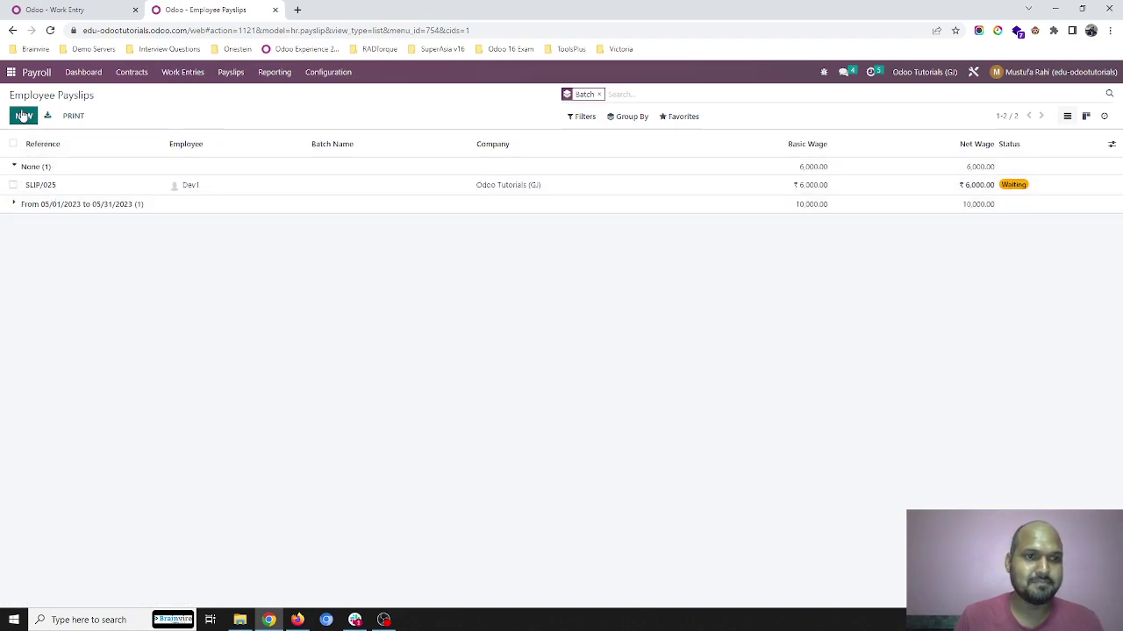
- Start a new payslip for Dev2 with the period starting May 1, 2023
{"action": "left_click", "coordinate": [23, 116]}
{"action": "left_click", "coordinate": [175, 186]}
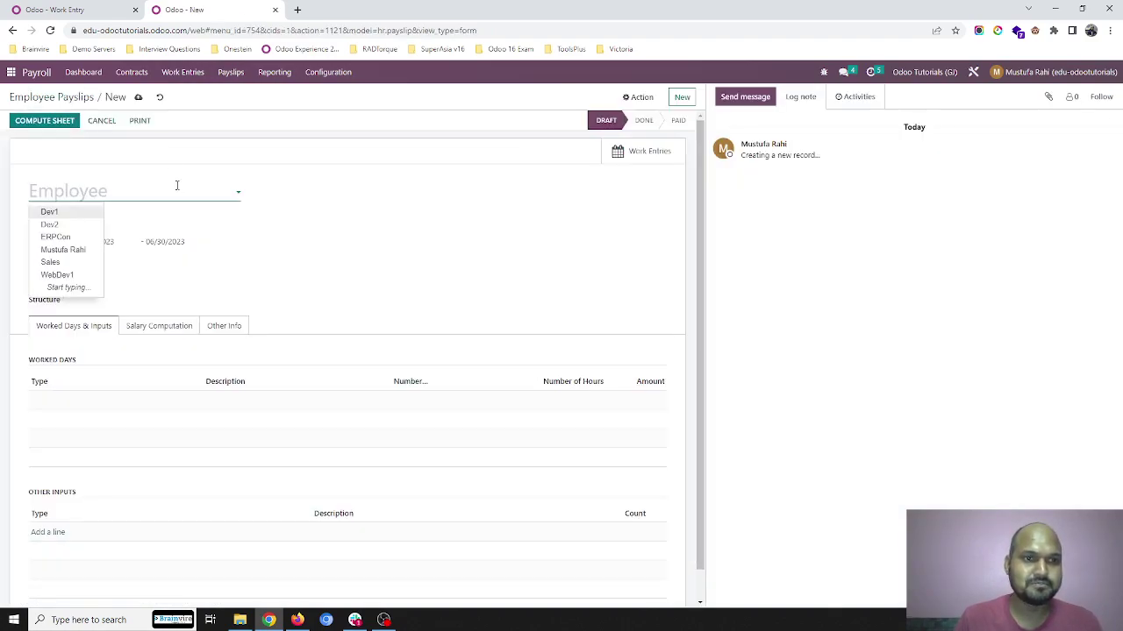
{"action": "left_click", "coordinate": [86, 226]}
{"action": "left_click", "coordinate": [91, 242]}
{"action": "left_click", "coordinate": [85, 261]}
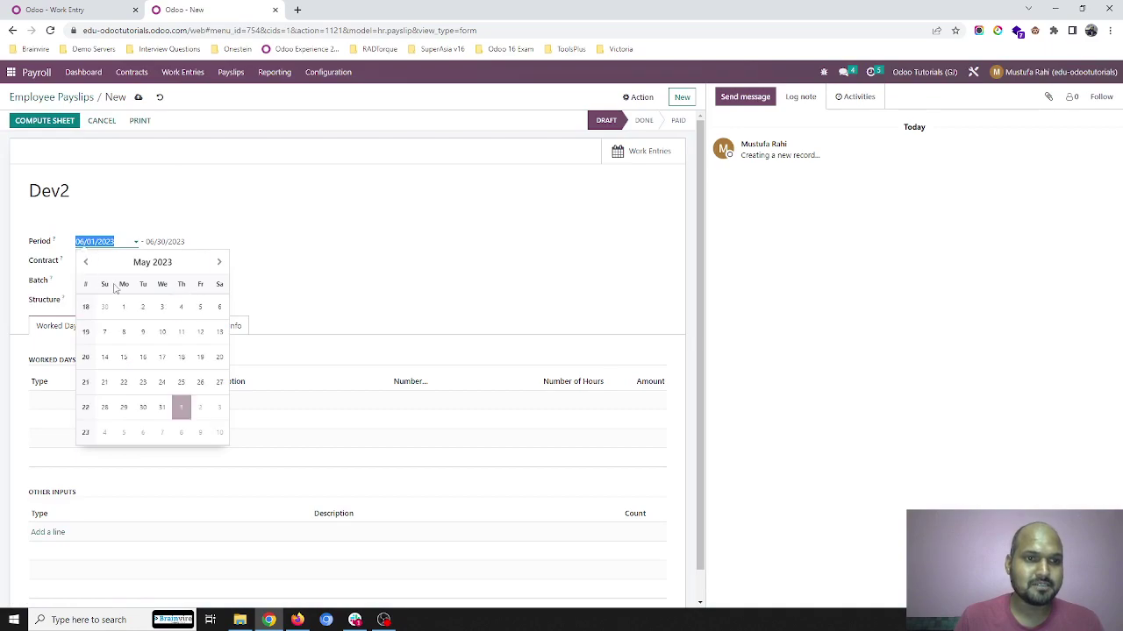
{"action": "left_click", "coordinate": [125, 307]}
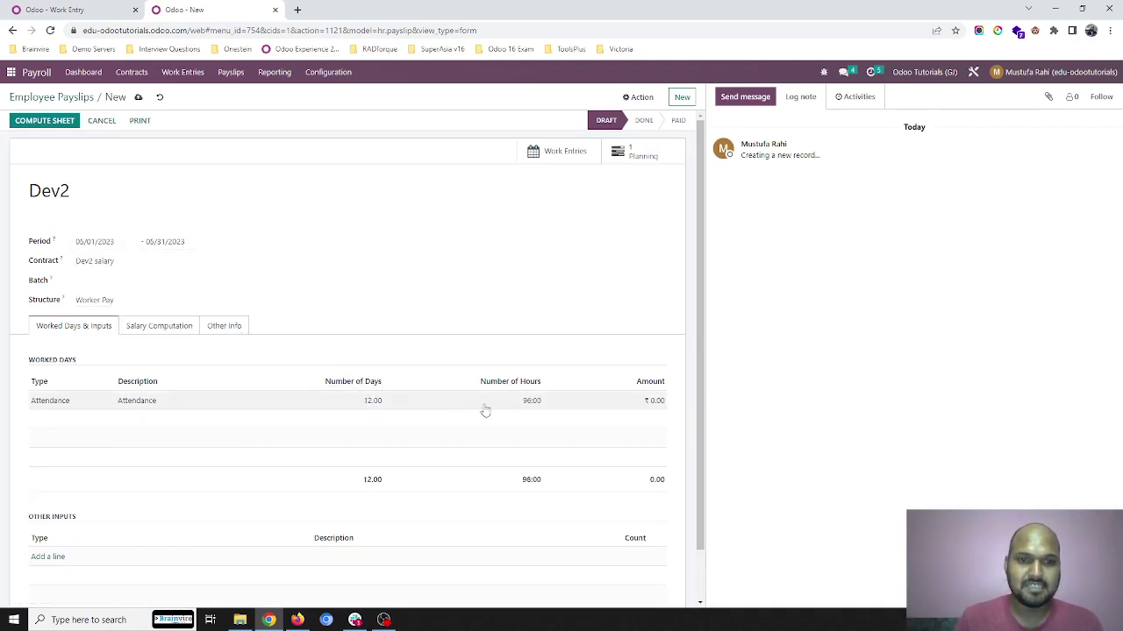
- Compute the sheet and review it: 12 attendance days, 96 hours, salary lines at ₹0.00
{"action": "left_click", "coordinate": [144, 332]}
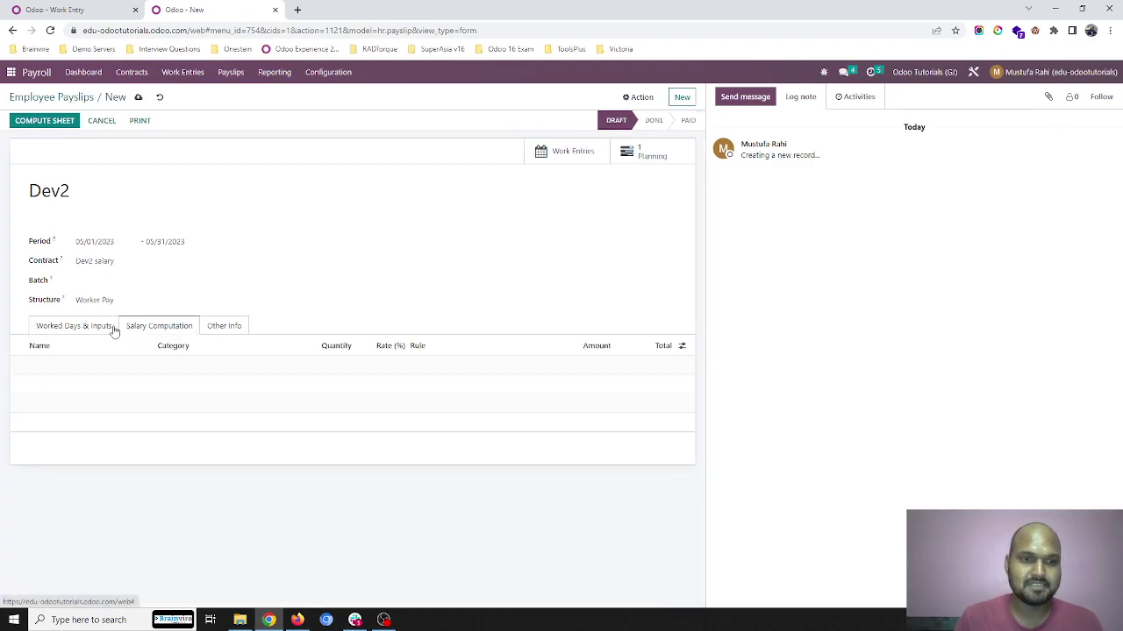
{"action": "left_click", "coordinate": [92, 326]}
{"action": "left_click", "coordinate": [44, 120]}
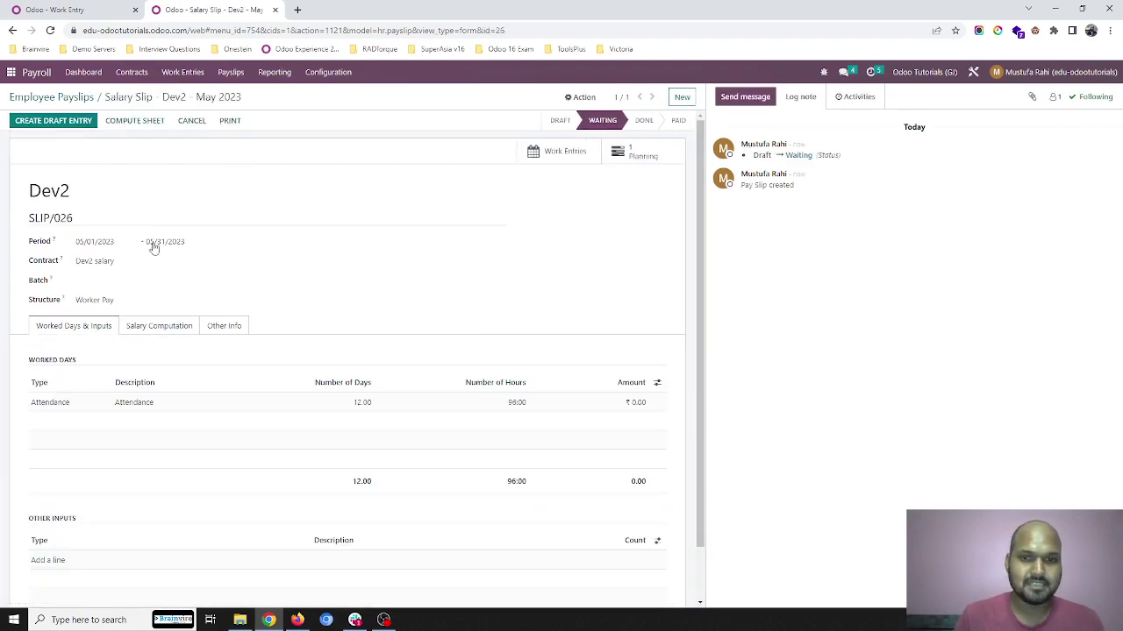
{"action": "left_click", "coordinate": [138, 332]}
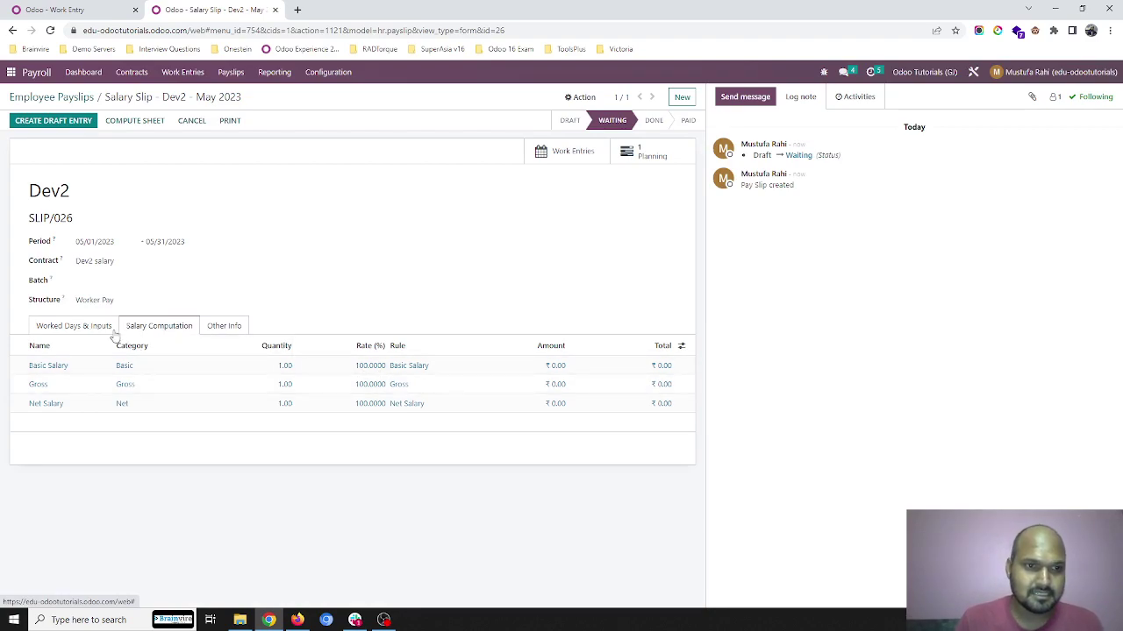
{"action": "left_click", "coordinate": [100, 326]}
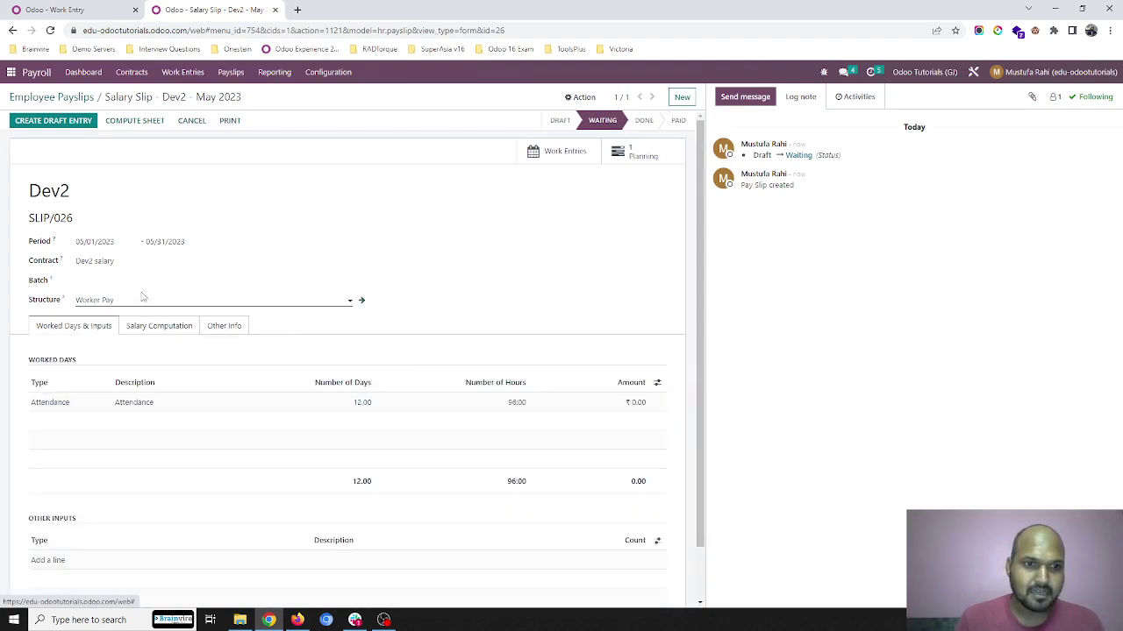
- Remove Attendance from Worker Pay's unpaid work entry types and recompute SLIP/026 to ₹19,200.00
{"action": "left_click", "coordinate": [361, 301]}
{"action": "left_click", "coordinate": [310, 252]}
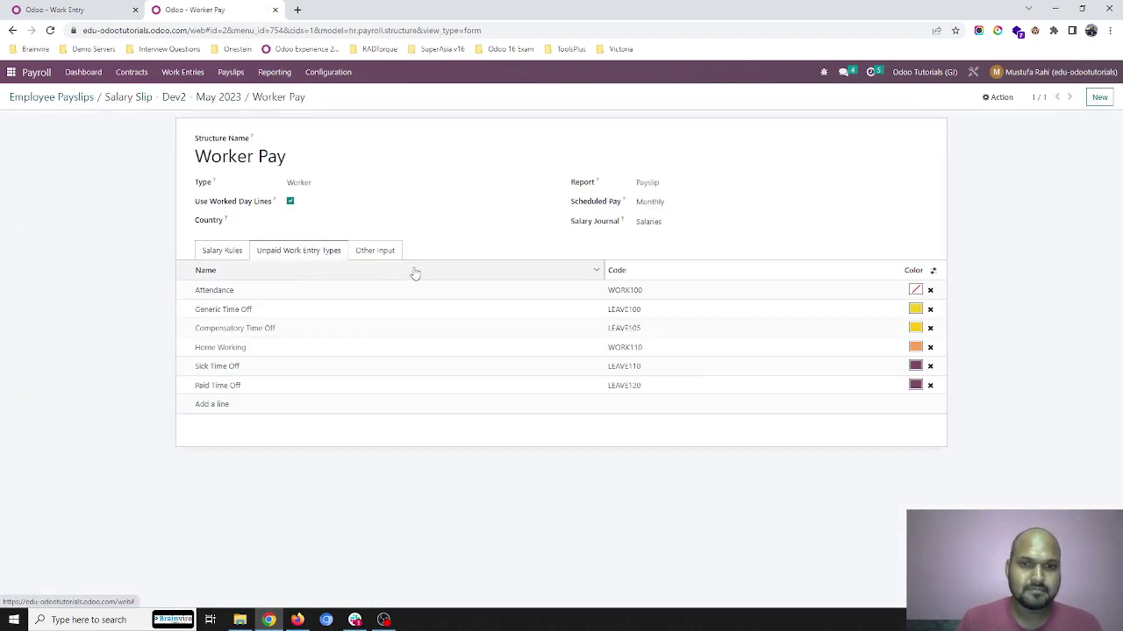
{"action": "left_click", "coordinate": [930, 290]}
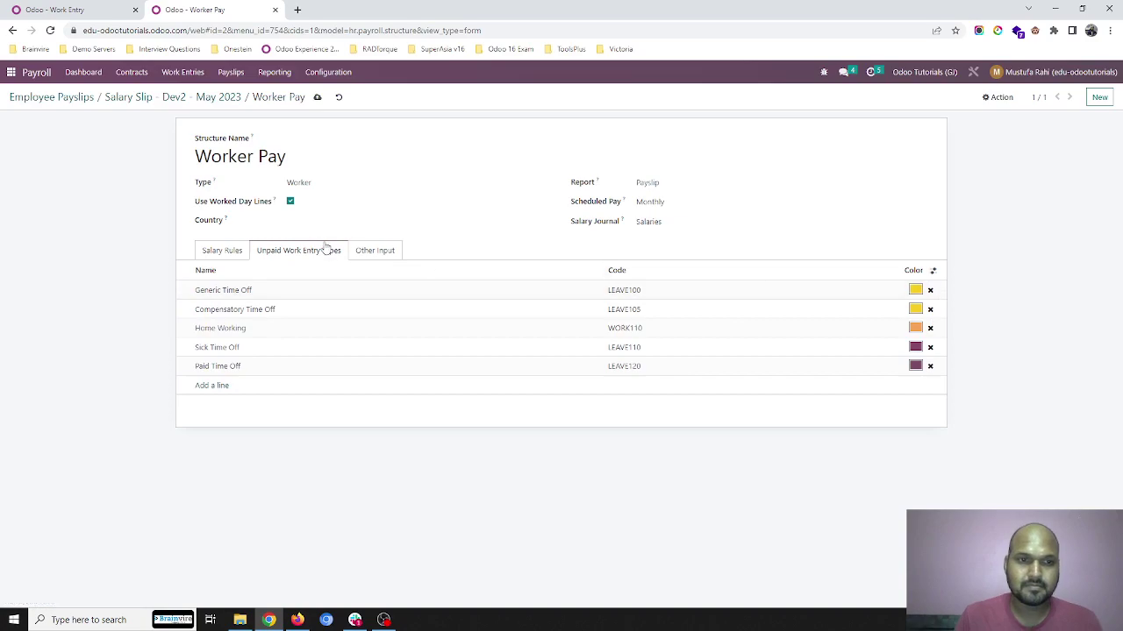
{"action": "left_click", "coordinate": [219, 97]}
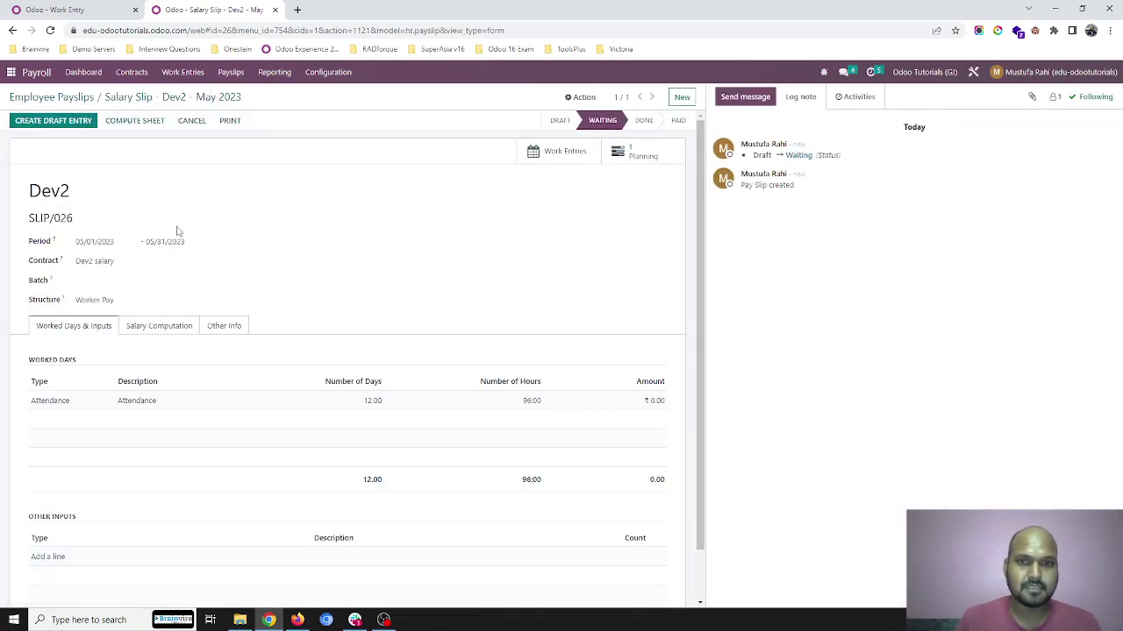
{"action": "left_click", "coordinate": [583, 96]}
{"action": "left_click", "coordinate": [596, 144]}
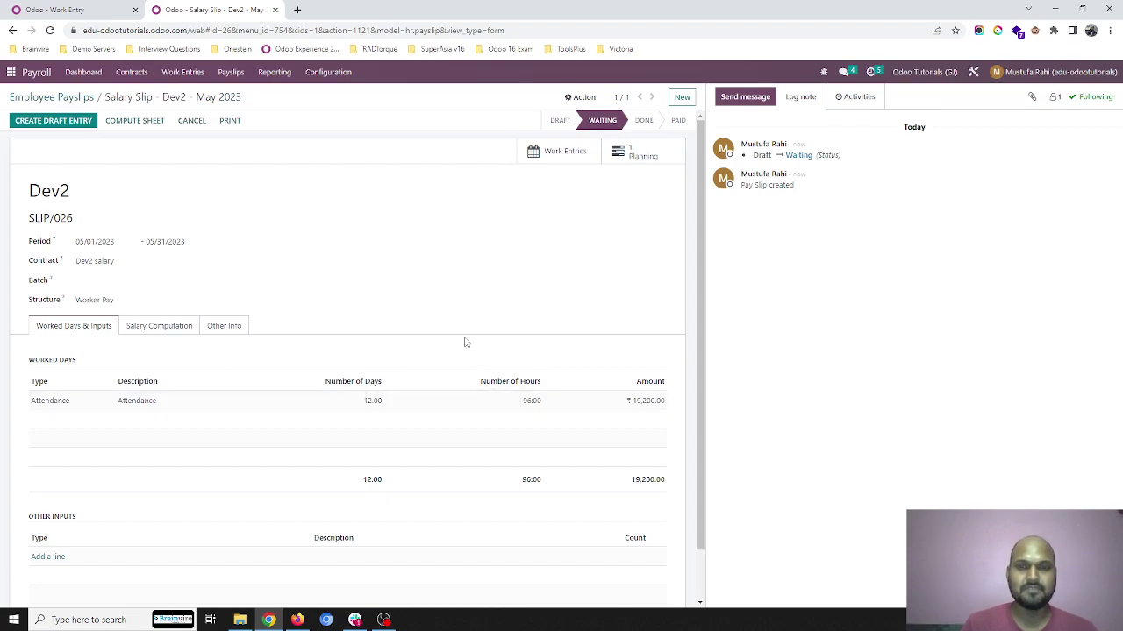
- Check Dev2's 1–12 May planning shift in the May 2023 schedule
{"action": "left_click", "coordinate": [628, 159]}
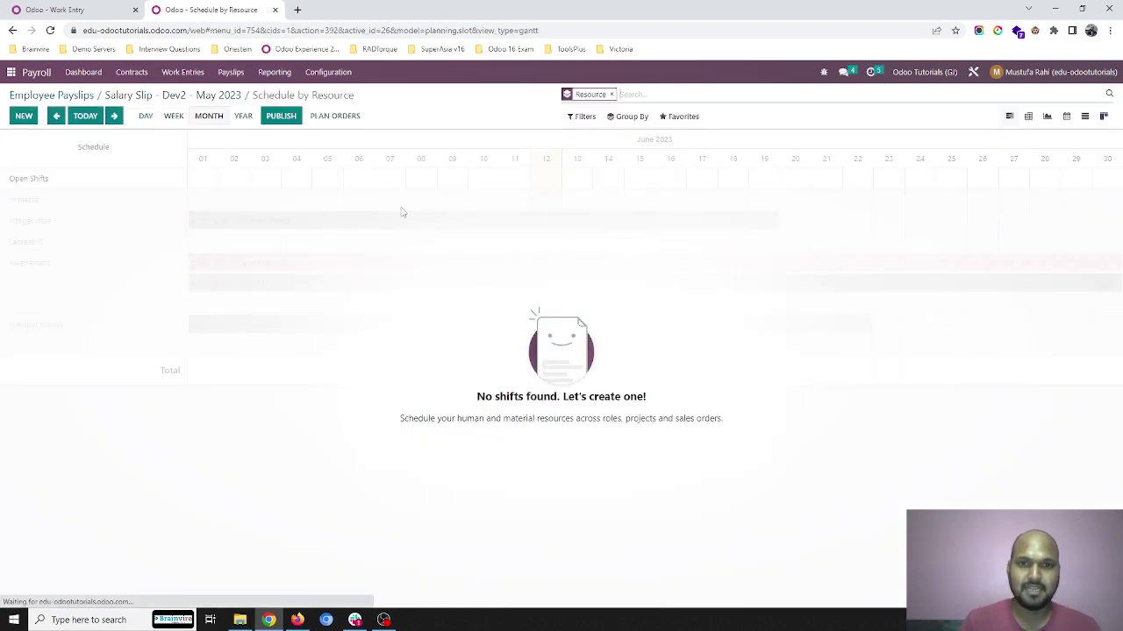
{"action": "left_click", "coordinate": [55, 115]}
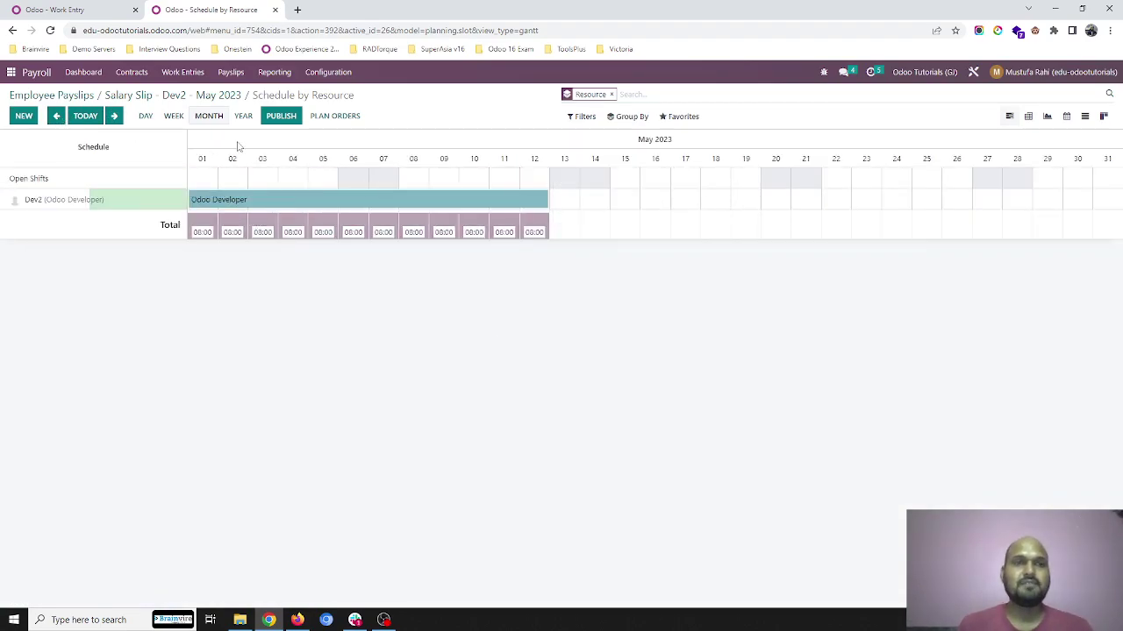
{"action": "left_click", "coordinate": [173, 73]}
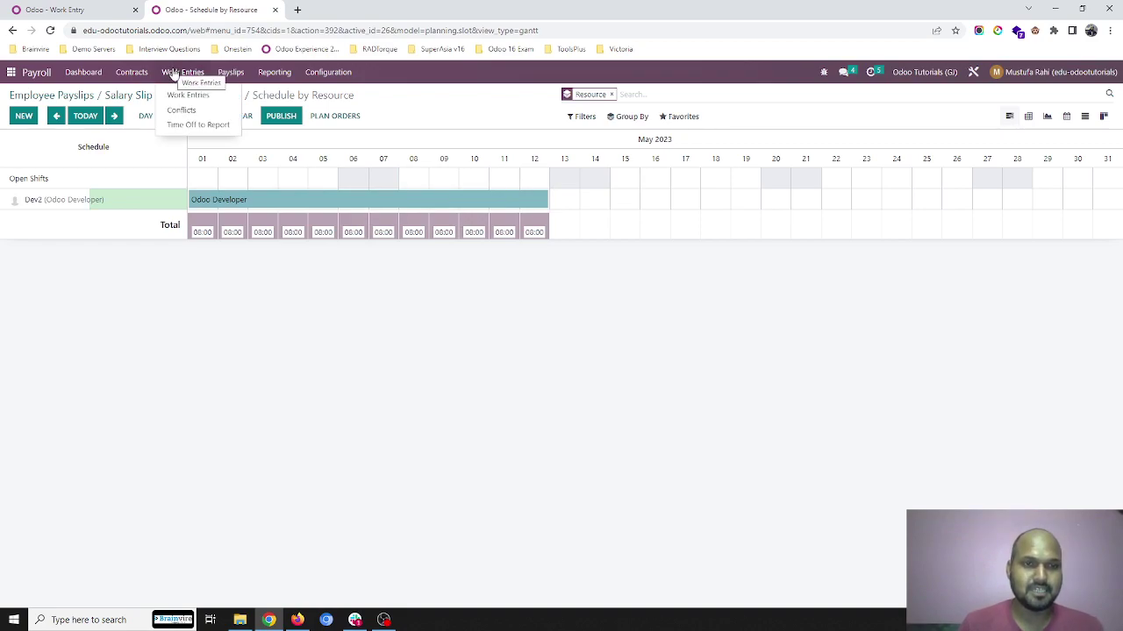
- Page through the running contracts from the first one to Dev2's
{"action": "left_click", "coordinate": [142, 109]}
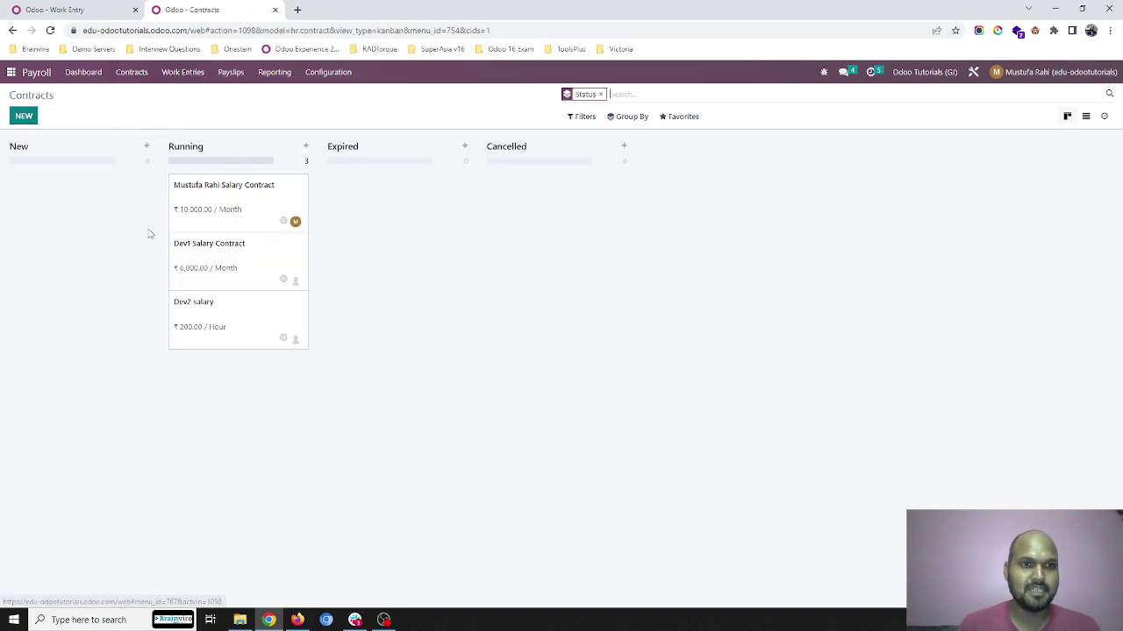
{"action": "left_click", "coordinate": [200, 202]}
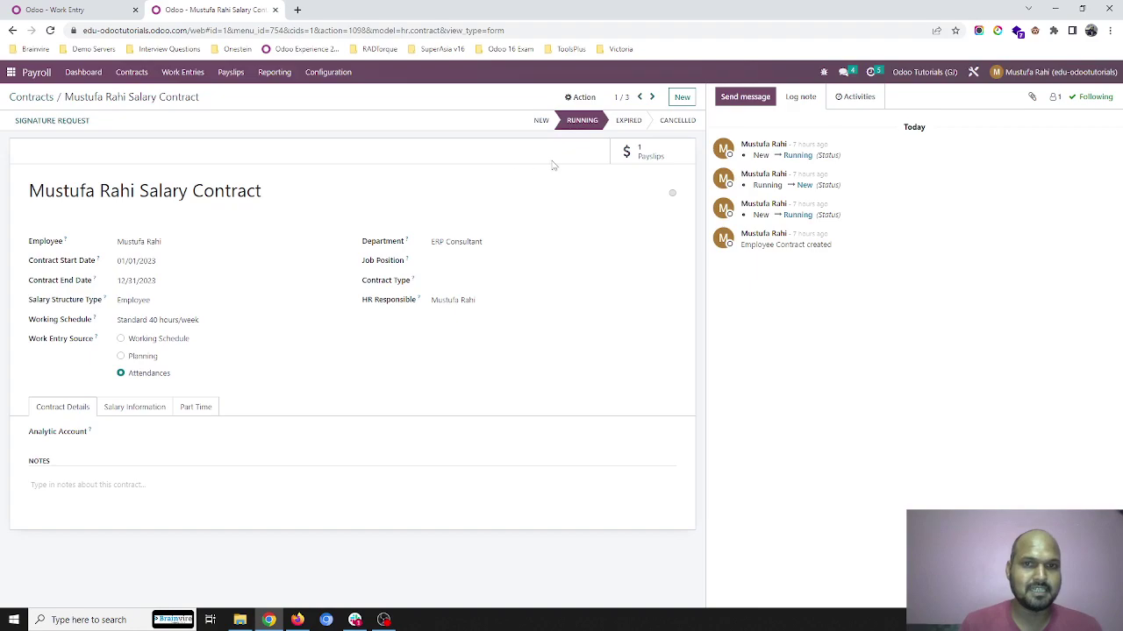
{"action": "left_click", "coordinate": [651, 97]}
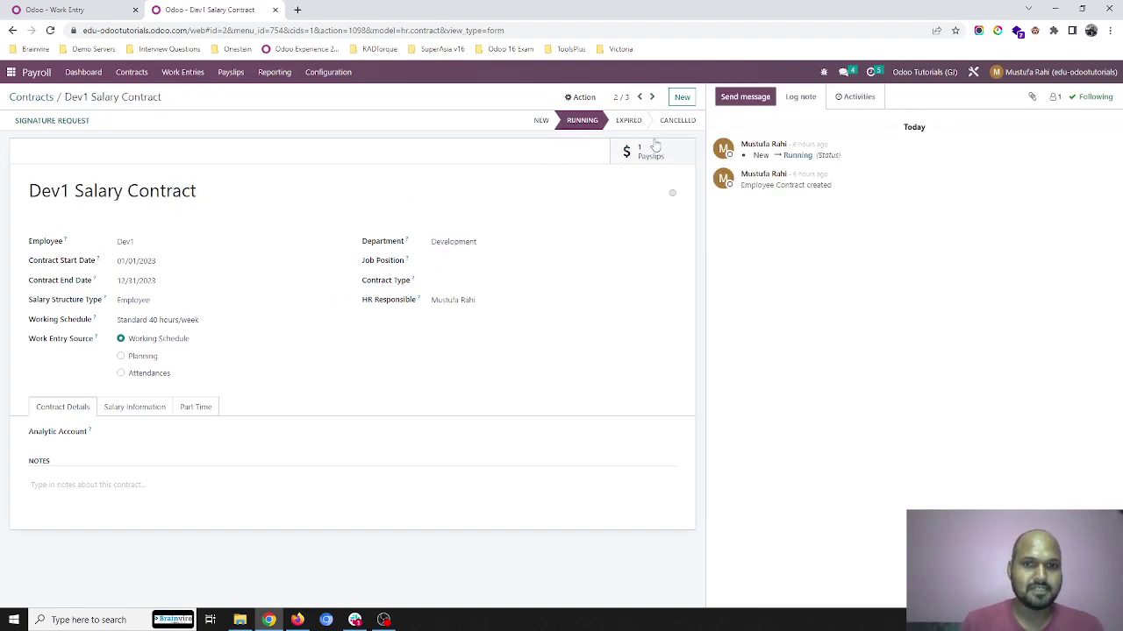
{"action": "left_click", "coordinate": [650, 97]}
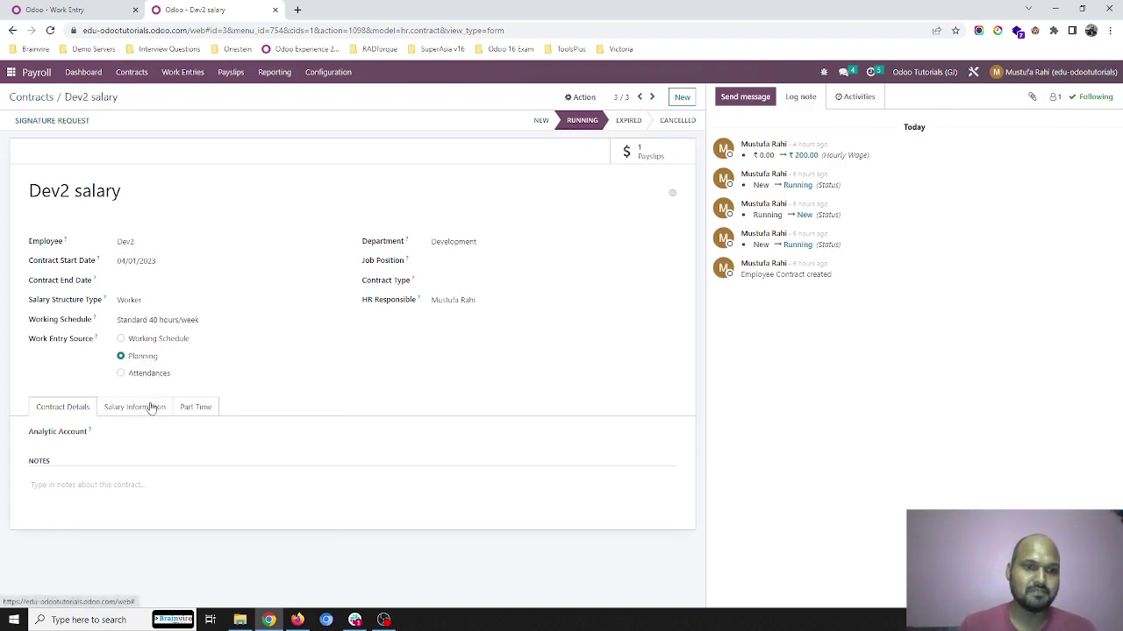
- Confirm Dev2's contract is planning-based at ₹200 hourly, then view the Work Entries schedule
{"action": "left_click", "coordinate": [147, 407]}
{"action": "left_click", "coordinate": [74, 408]}
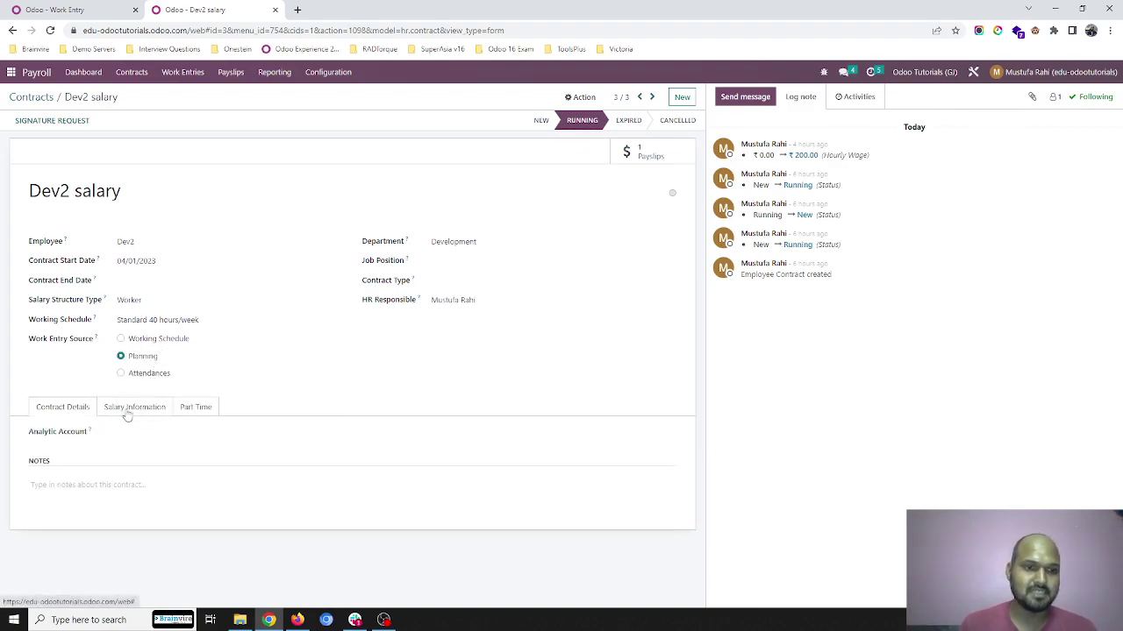
{"action": "left_click", "coordinate": [116, 410]}
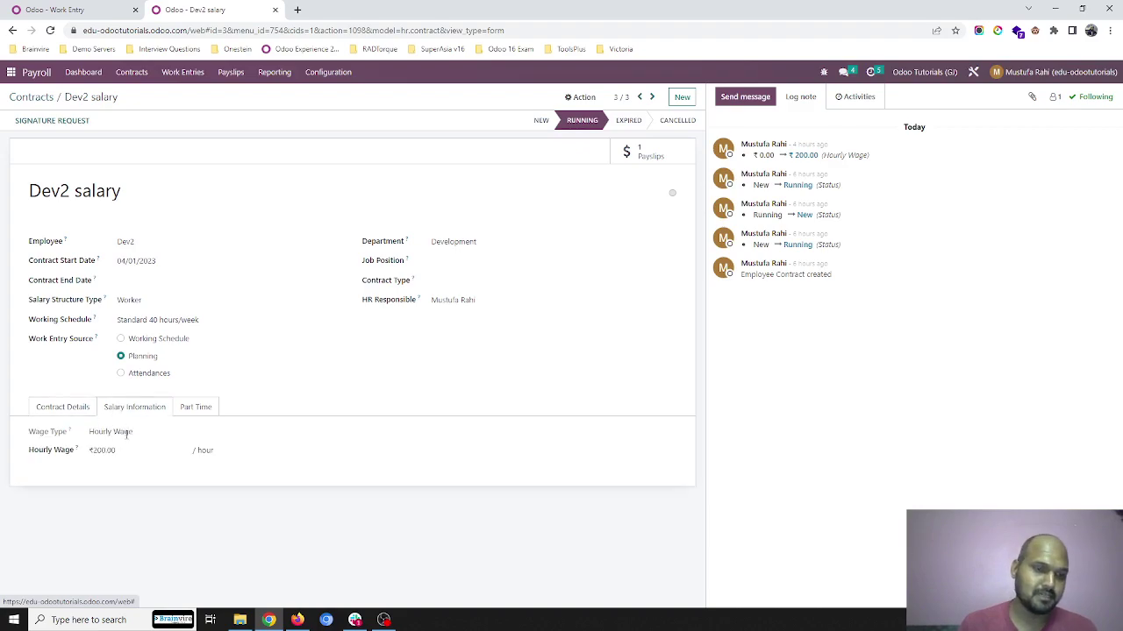
{"action": "left_click", "coordinate": [75, 407]}
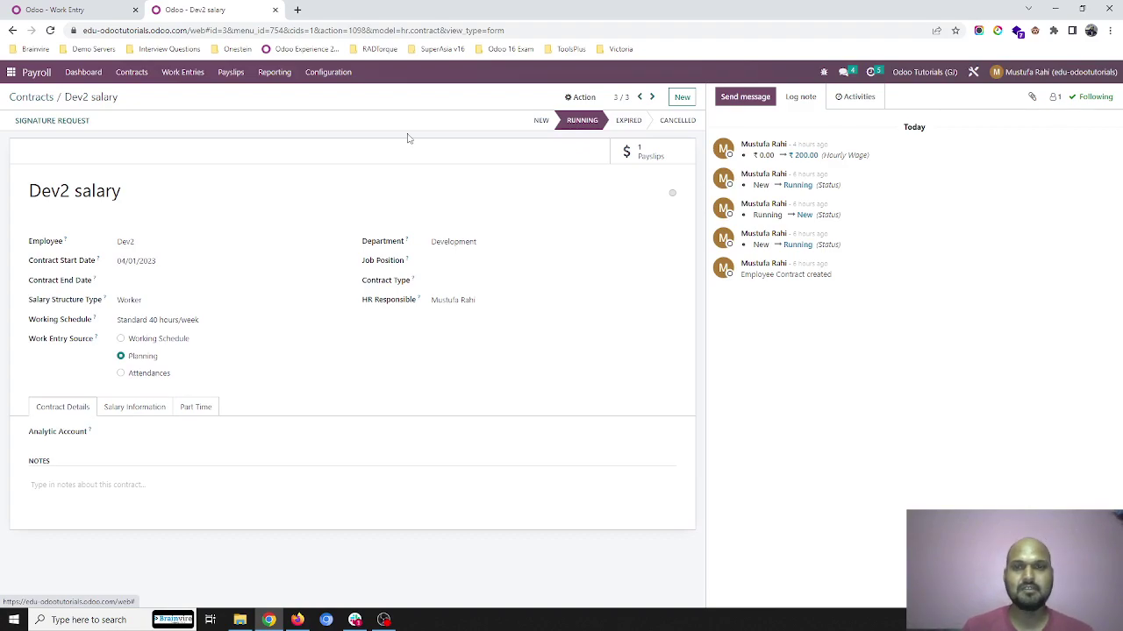
{"action": "left_click", "coordinate": [186, 76]}
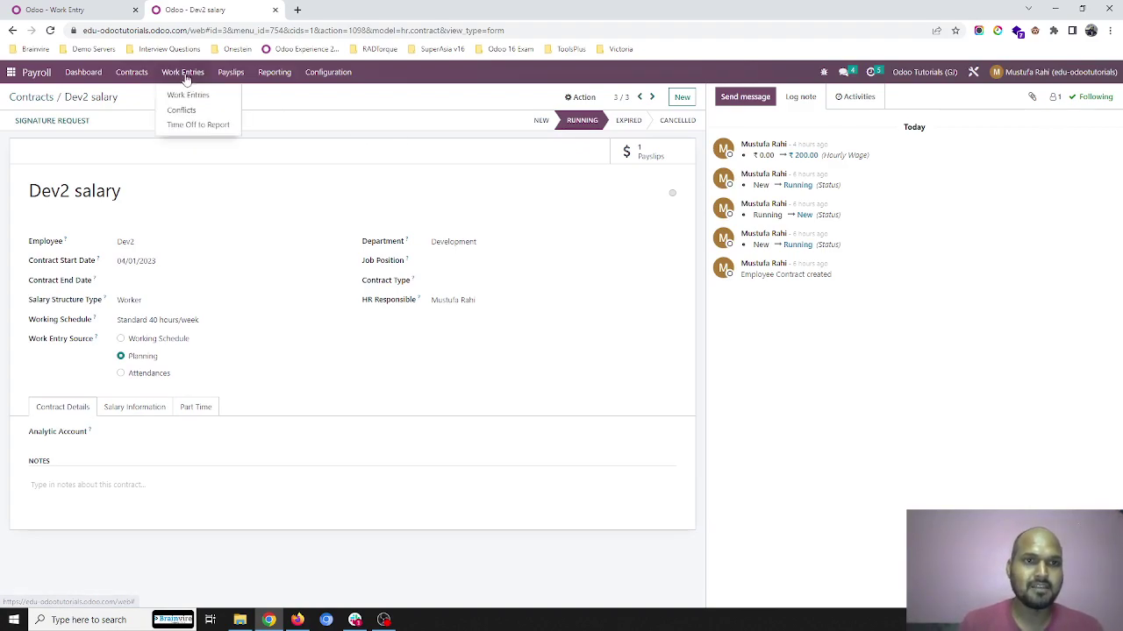
{"action": "left_click", "coordinate": [187, 93]}
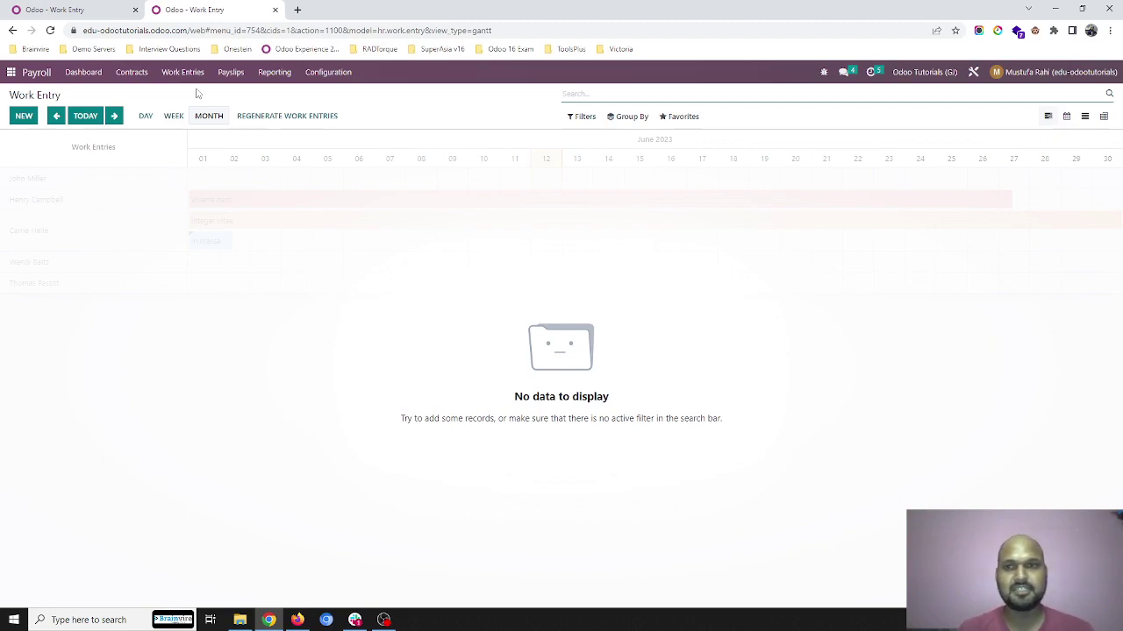
- Reload the work entries schedule, then list all payslips: two unbatched slips totalling 25,200.00
{"action": "left_click", "coordinate": [182, 72]}
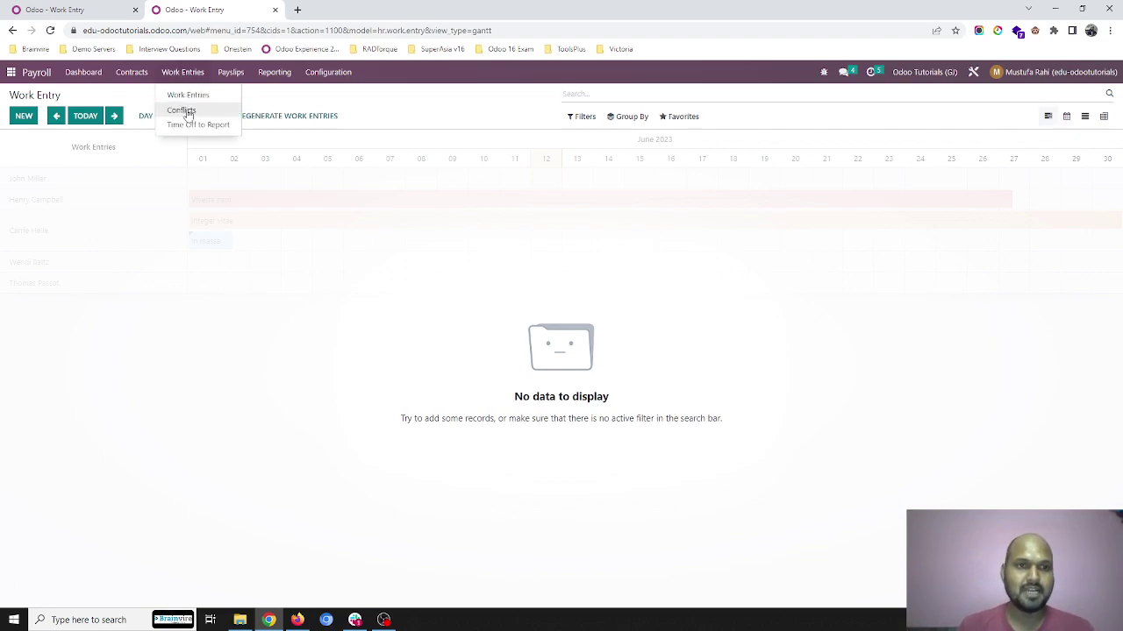
{"action": "left_click", "coordinate": [197, 98]}
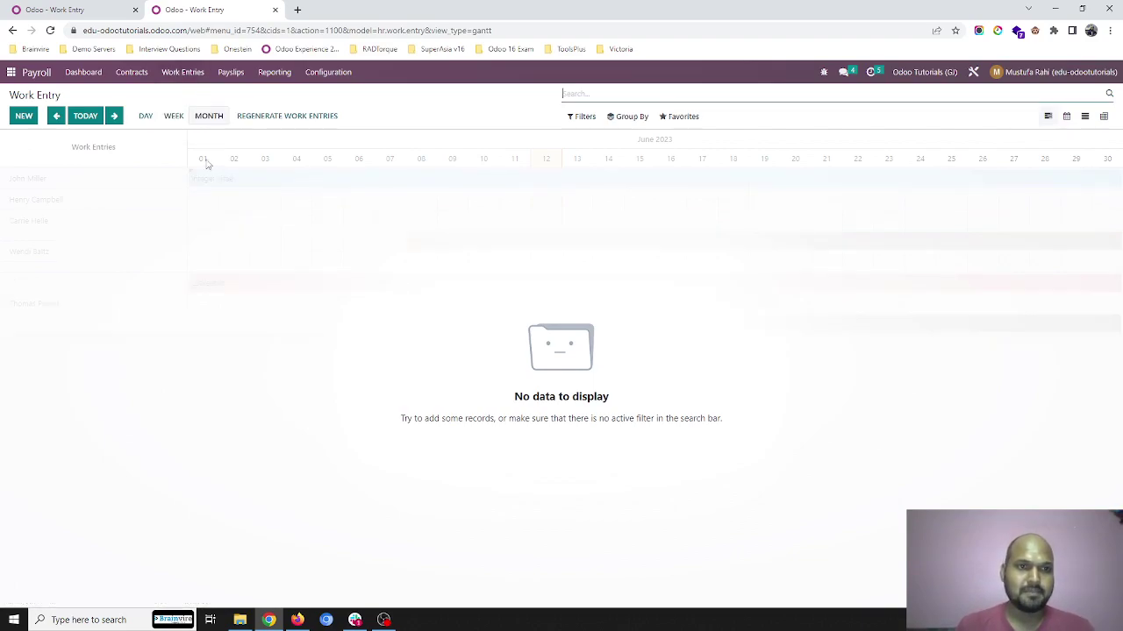
{"action": "left_click", "coordinate": [201, 74]}
{"action": "mouse_move", "coordinate": [230, 74]}
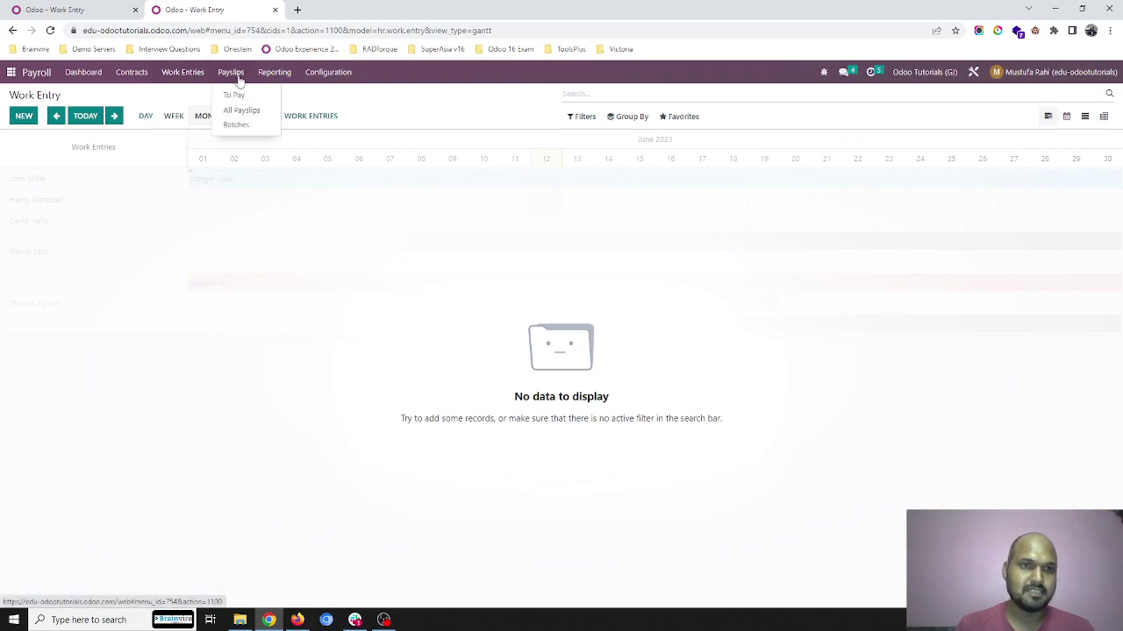
{"action": "left_click", "coordinate": [242, 111]}
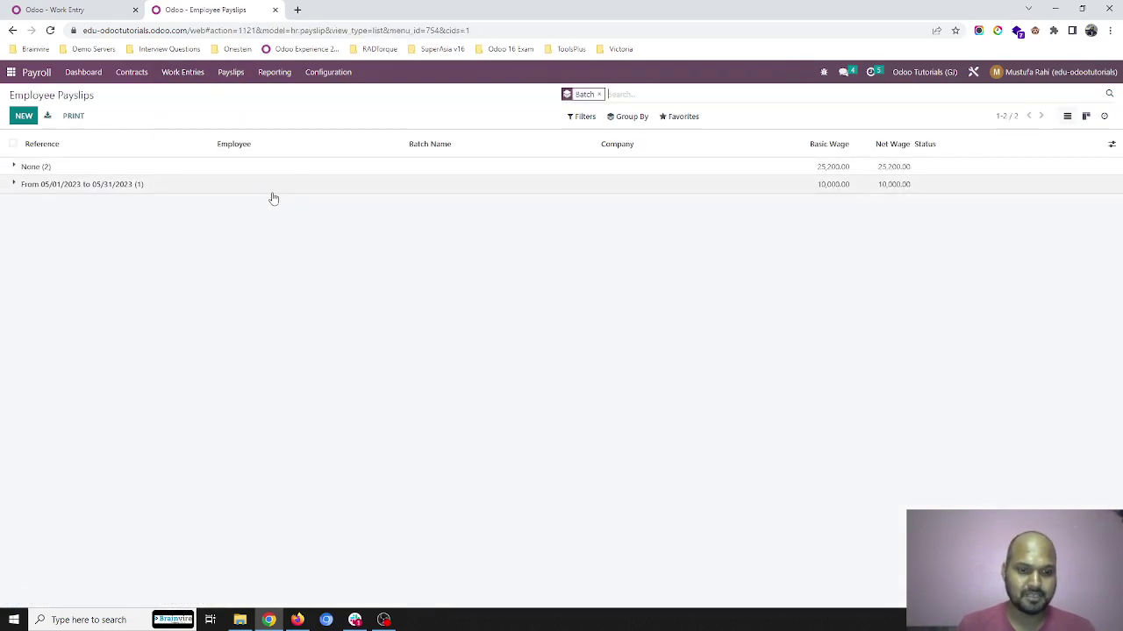